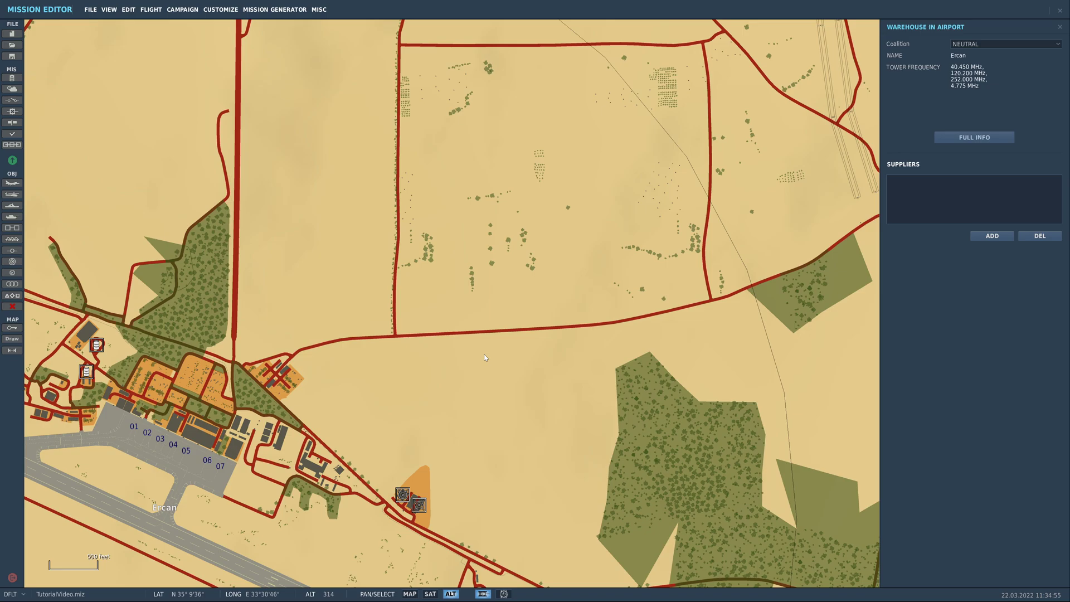
Step: Place a USA ground vehicle group in the open field just south of the road northeast of Ercan airfield
{"action": "scroll", "coordinate": [484, 357], "scroll_direction": "up", "scroll_amount": 4}
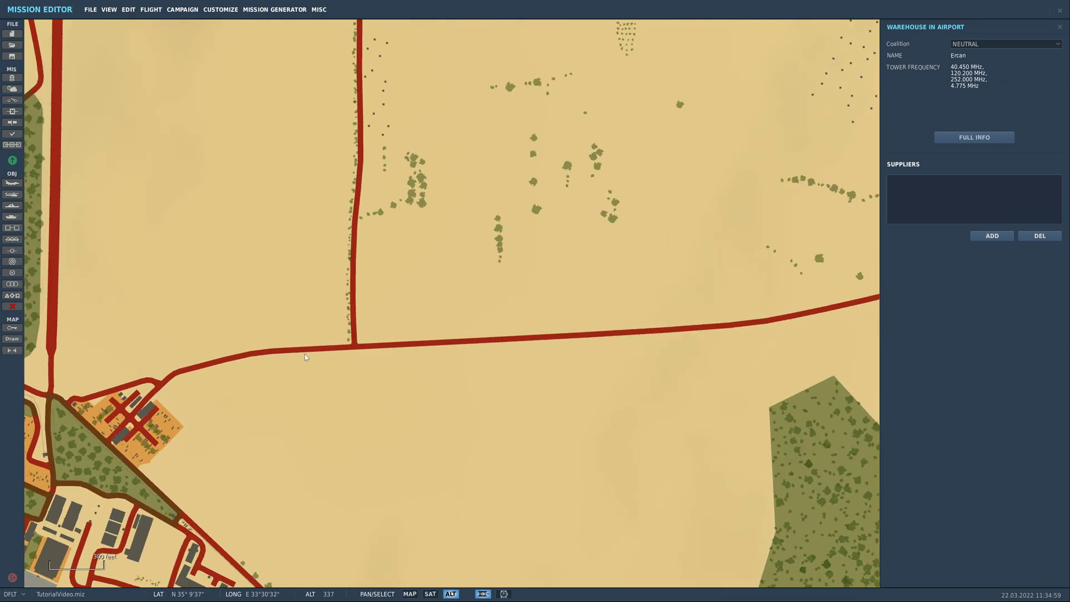
{"action": "left_click_drag", "start_coordinate": [187, 346], "coordinate": [239, 328]}
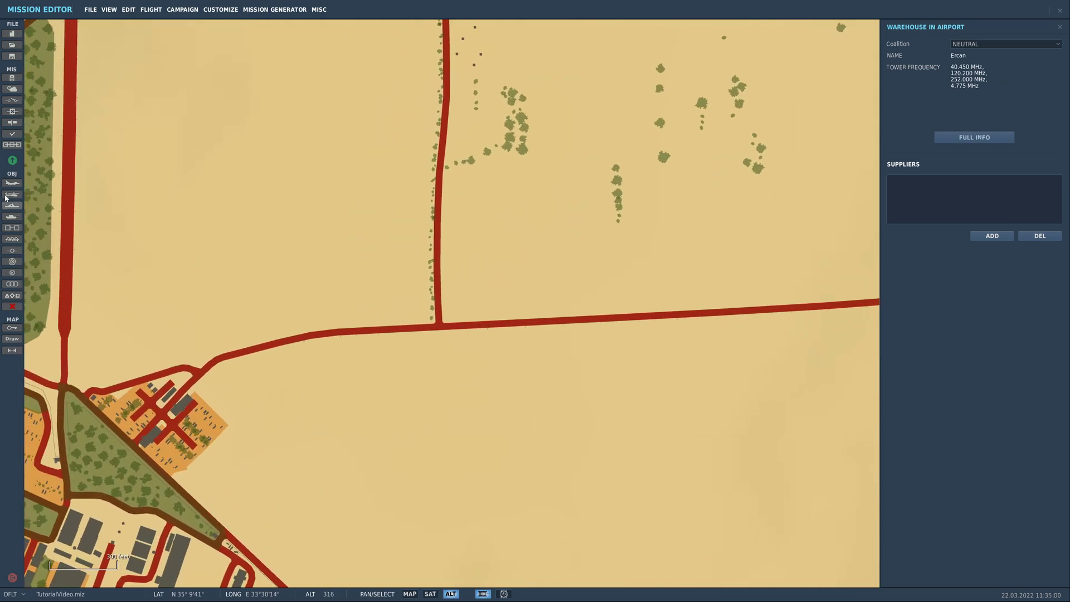
{"action": "left_click", "coordinate": [12, 217]}
{"action": "left_click", "coordinate": [299, 346]}
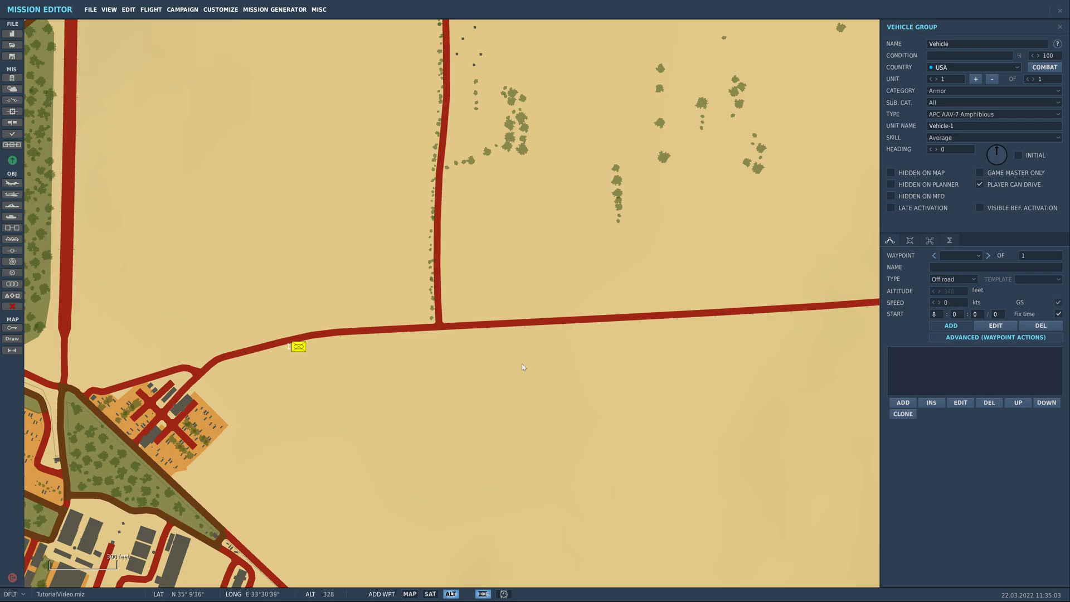
{"action": "left_click", "coordinate": [1015, 327]}
{"action": "left_click_drag", "start_coordinate": [299, 347], "coordinate": [357, 401]}
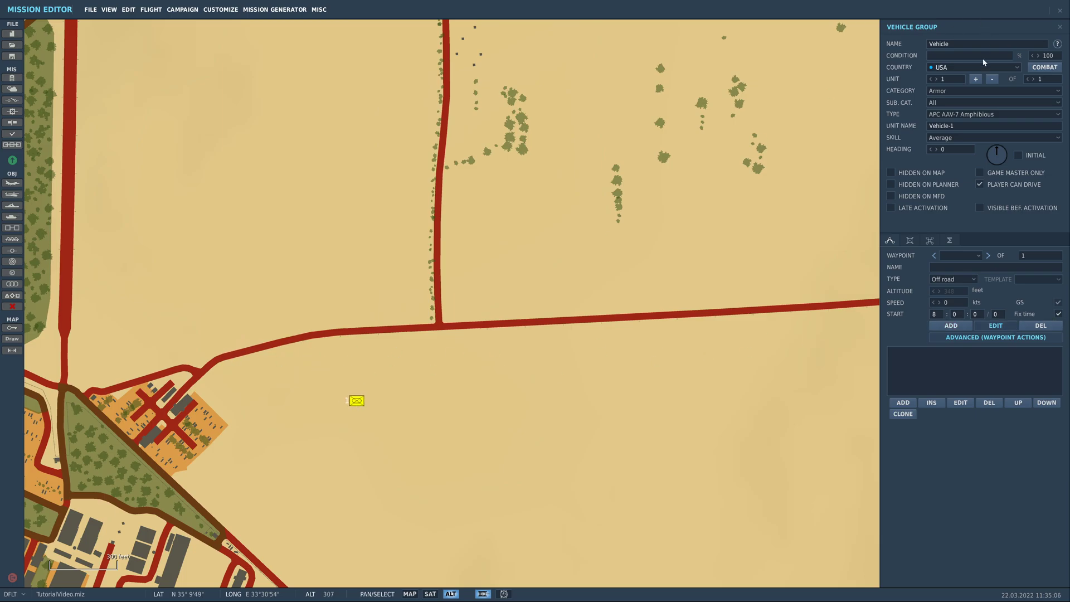
Step: Change the vehicle's category to Unarmed and its type to LUV HMMWV Jeep
{"action": "left_click", "coordinate": [965, 91]}
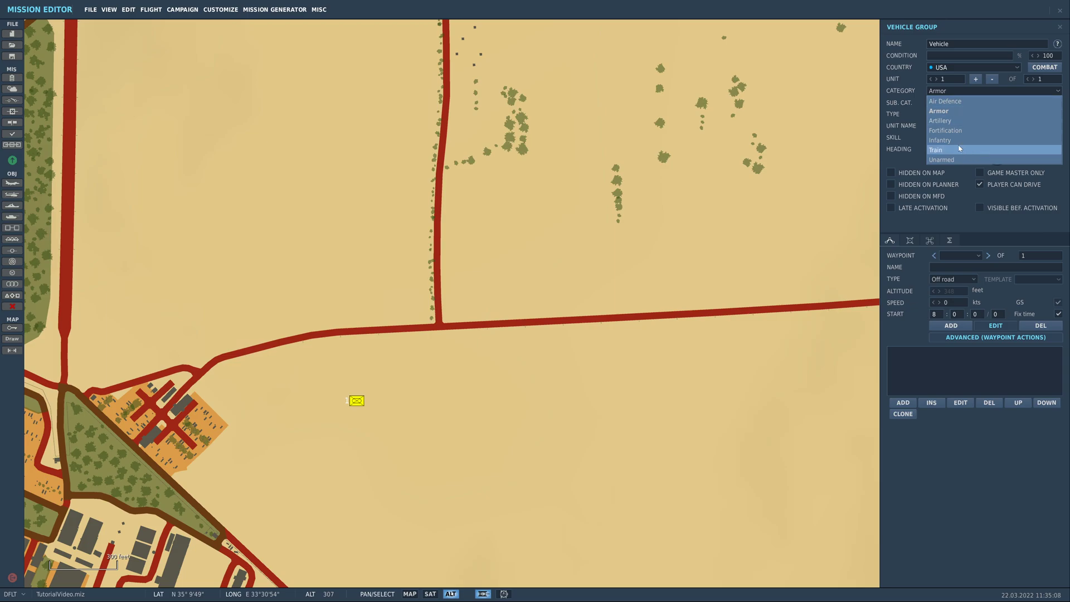
{"action": "left_click", "coordinate": [956, 161]}
{"action": "left_click", "coordinate": [964, 104]}
{"action": "left_click", "coordinate": [971, 111]}
{"action": "left_click", "coordinate": [975, 115]}
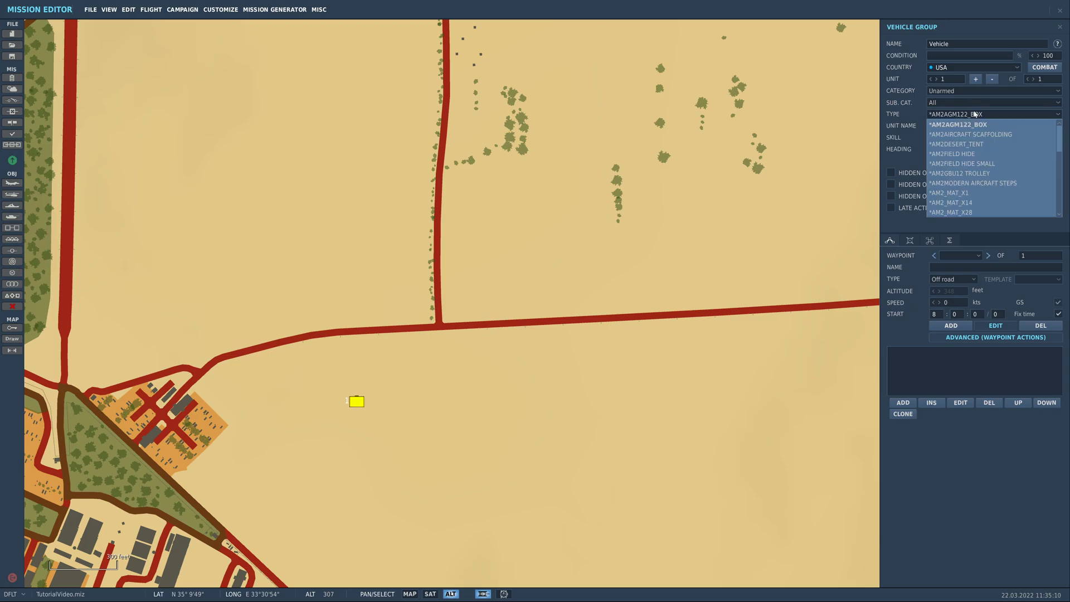
{"action": "scroll", "coordinate": [981, 184], "scroll_direction": "down", "scroll_amount": 2}
{"action": "scroll", "coordinate": [986, 183], "scroll_direction": "down", "scroll_amount": 4}
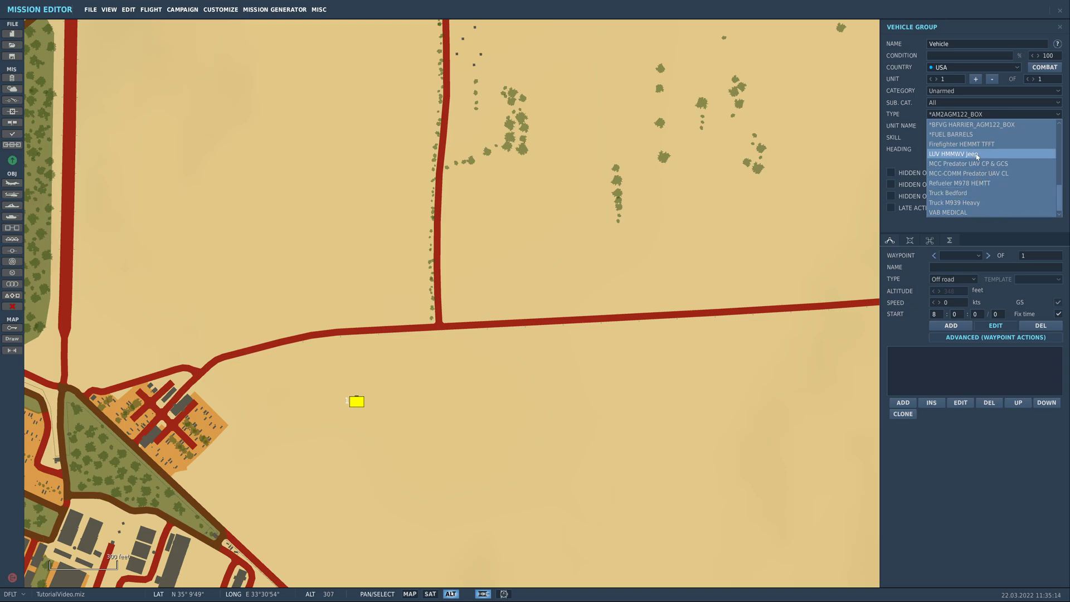
{"action": "left_click", "coordinate": [950, 153]}
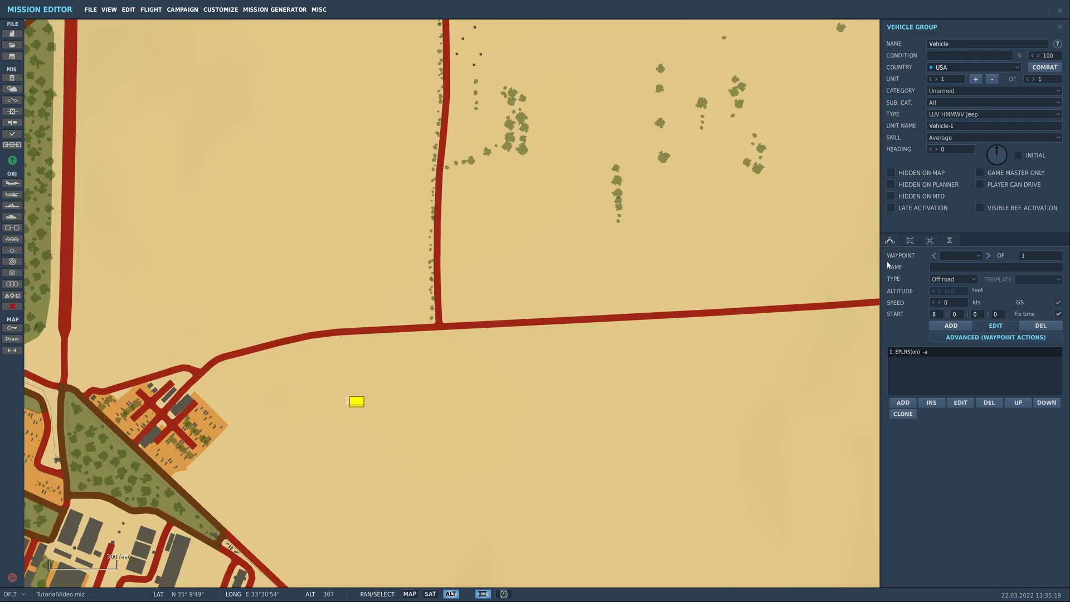
Step: Set the Jeep's starting waypoint type to On road so it snaps onto the nearby road
{"action": "left_click", "coordinate": [941, 280]}
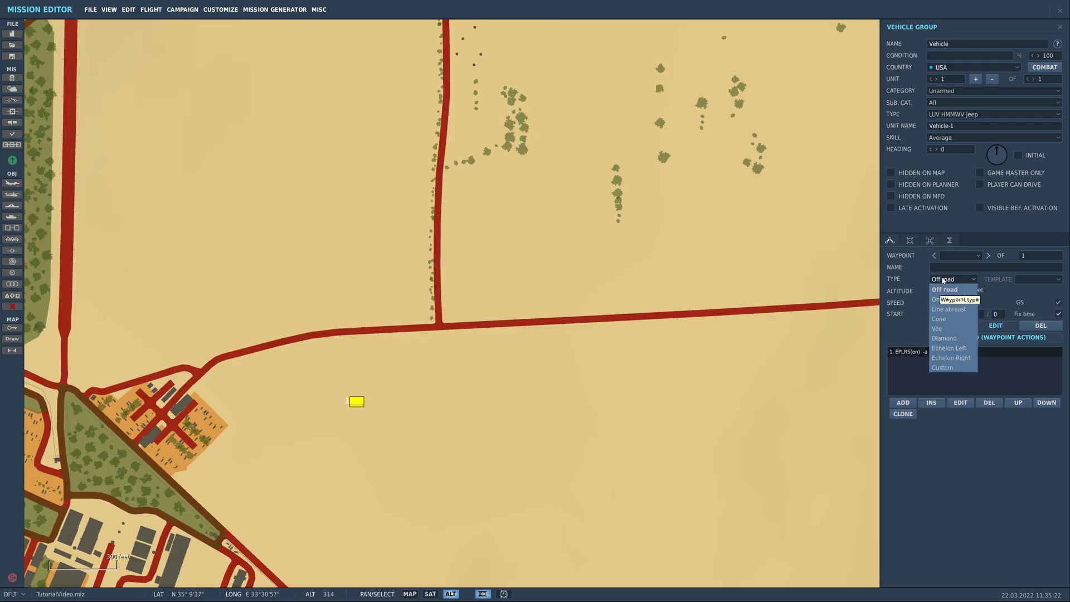
{"action": "left_click", "coordinate": [969, 300]}
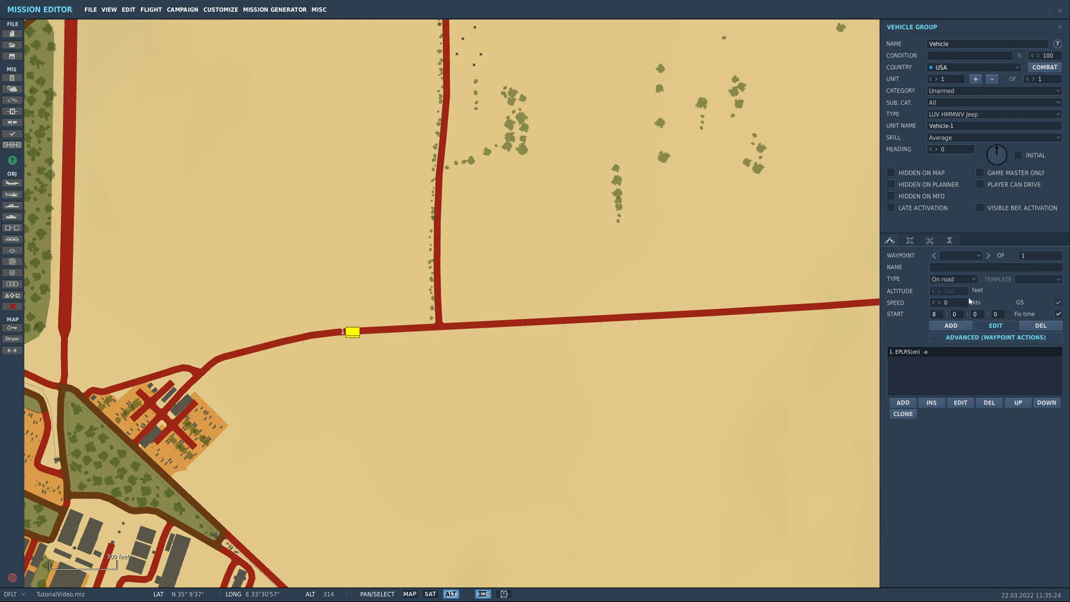
{"action": "scroll", "coordinate": [349, 321], "scroll_direction": "up", "scroll_amount": 5}
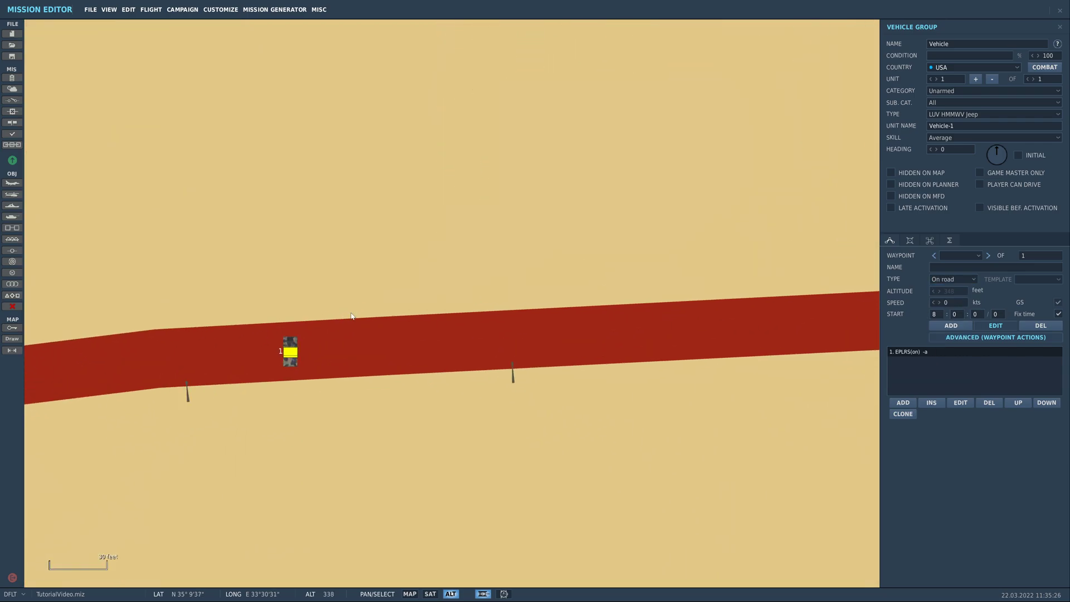
{"action": "scroll", "coordinate": [325, 363], "scroll_direction": "down", "scroll_amount": 6}
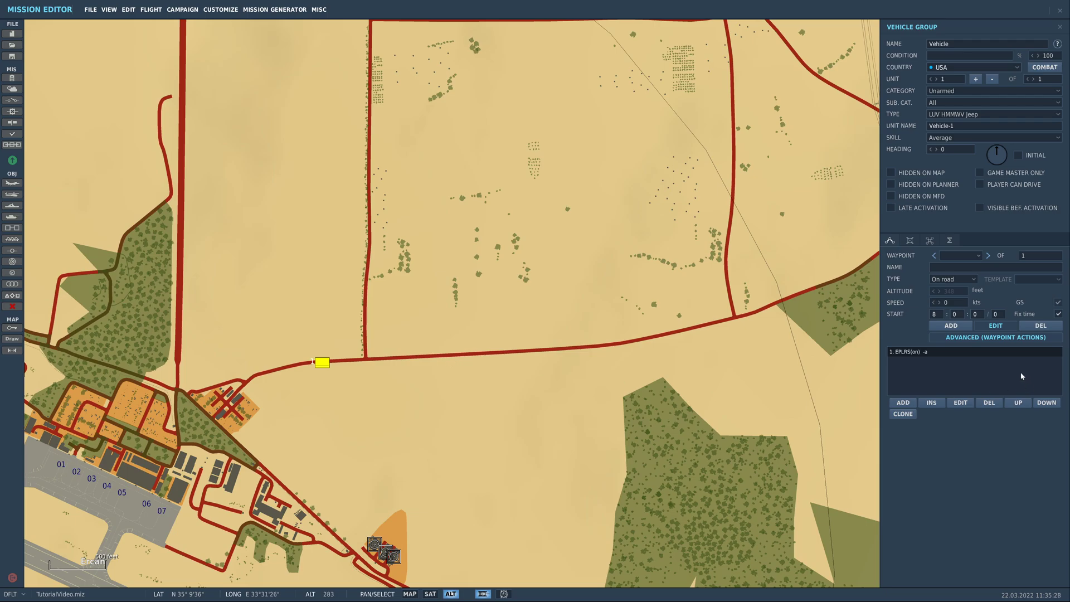
Step: Add a waypoint for the Jeep on the same road, just east of the junction, and stop adding waypoints
{"action": "left_click", "coordinate": [965, 326]}
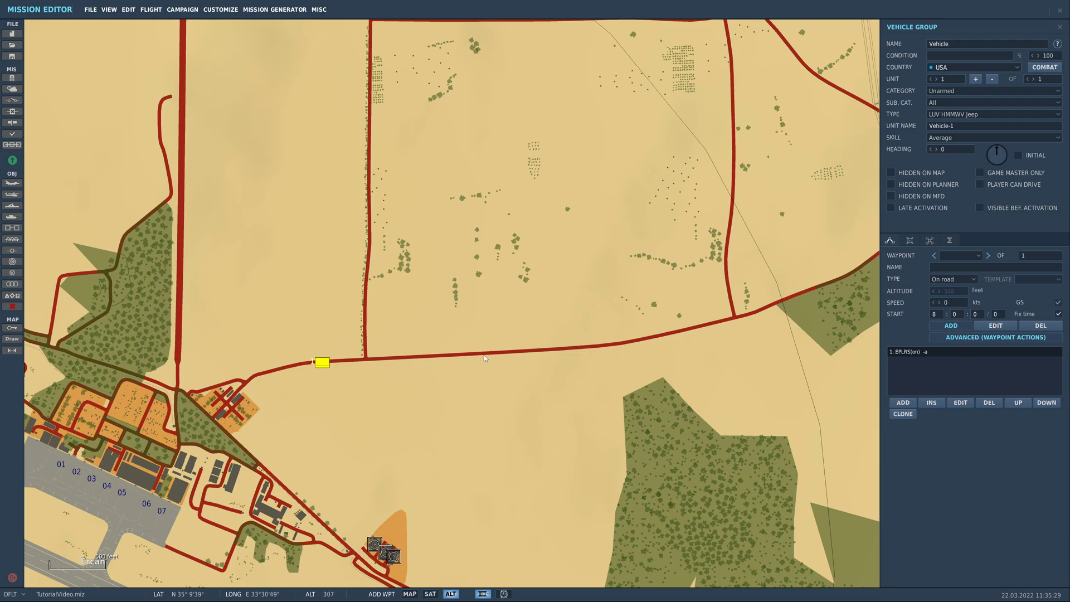
{"action": "left_click", "coordinate": [407, 357]}
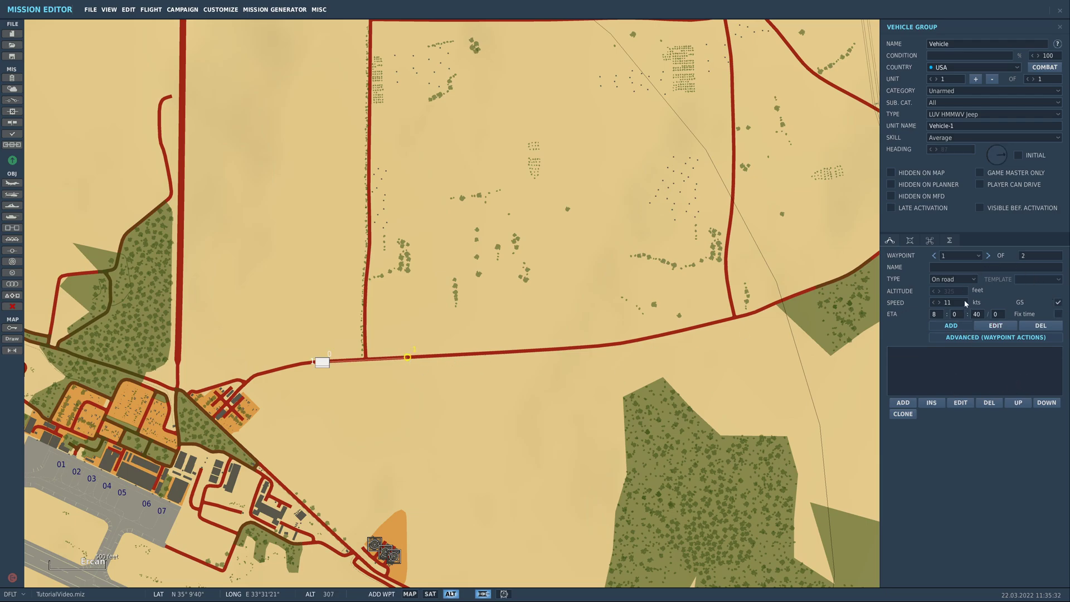
{"action": "left_click", "coordinate": [990, 329]}
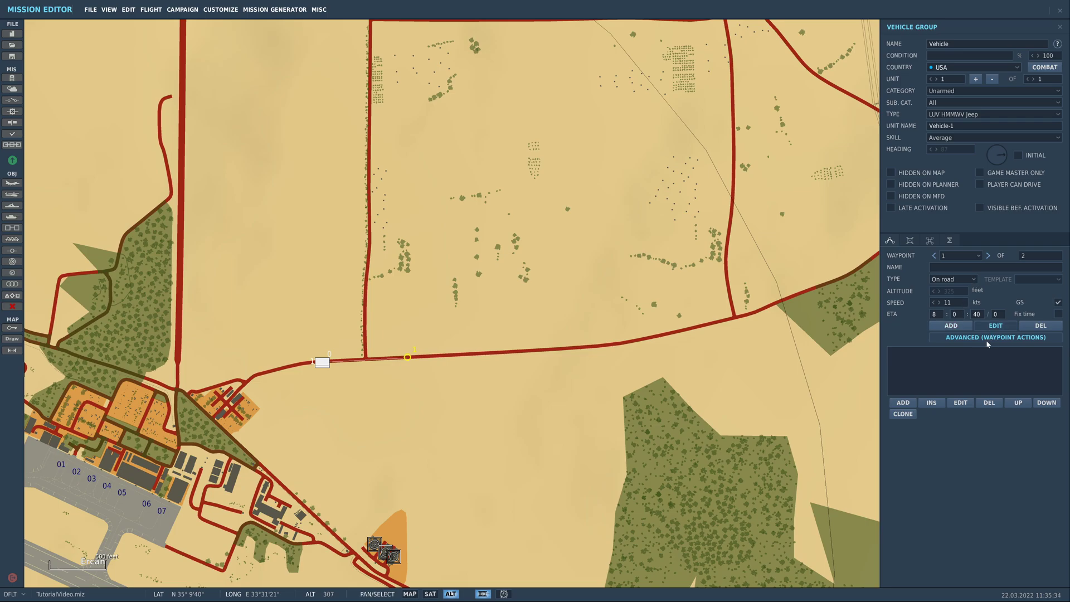
Step: Set the speed for the Jeep's waypoint 1 to 20 kts
{"action": "scroll", "coordinate": [234, 404], "scroll_direction": "up", "scroll_amount": 3}
{"action": "double_click", "coordinate": [955, 305]}
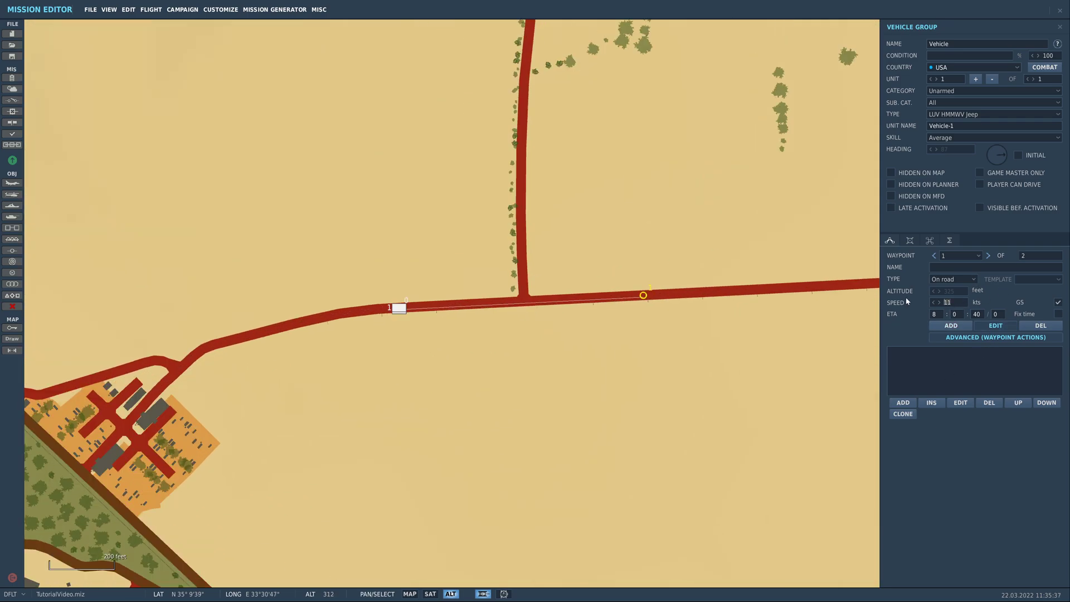
{"action": "type", "text": "20"}
Step: Add a Perform Task waypoint action at waypoint 1 and set it to Hold
{"action": "scroll", "coordinate": [736, 388], "scroll_direction": "down", "scroll_amount": 1}
{"action": "scroll", "coordinate": [674, 363], "scroll_direction": "up", "scroll_amount": 6}
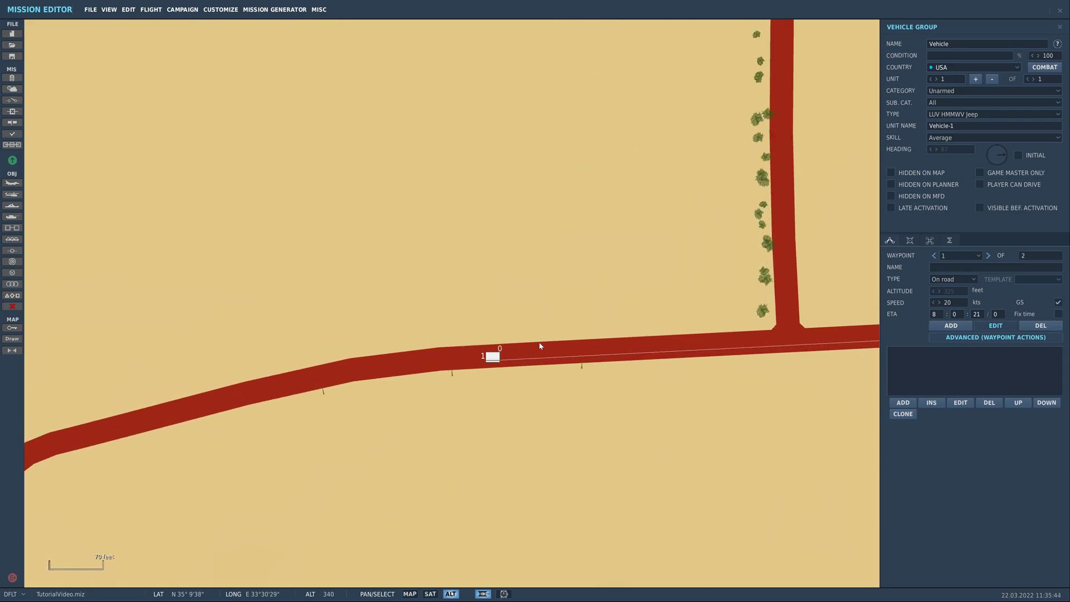
{"action": "scroll", "coordinate": [582, 395], "scroll_direction": "down", "scroll_amount": 6}
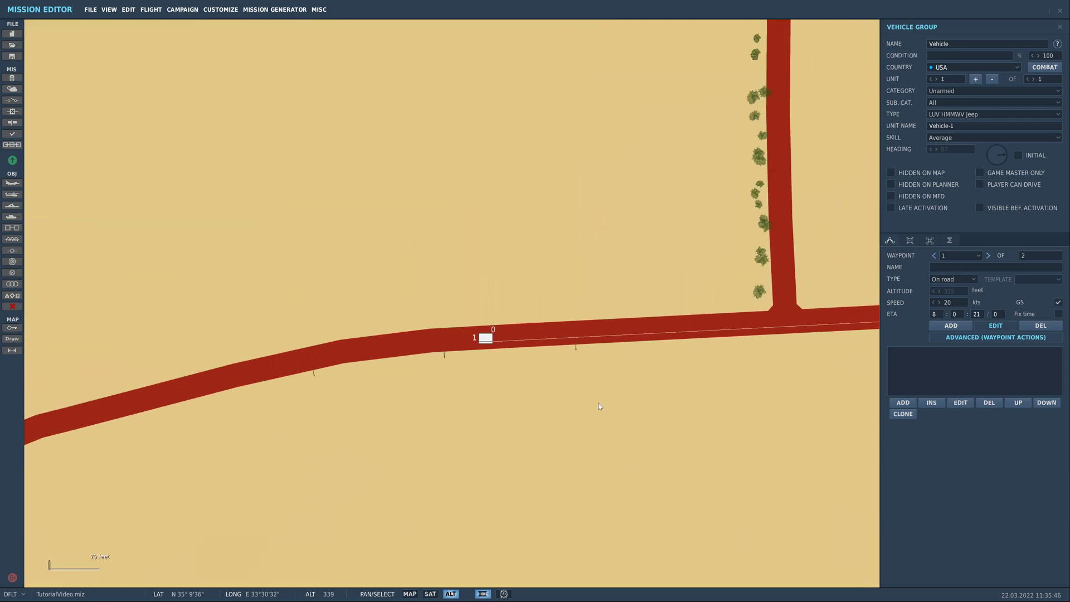
{"action": "left_click_drag", "start_coordinate": [760, 387], "coordinate": [588, 386]}
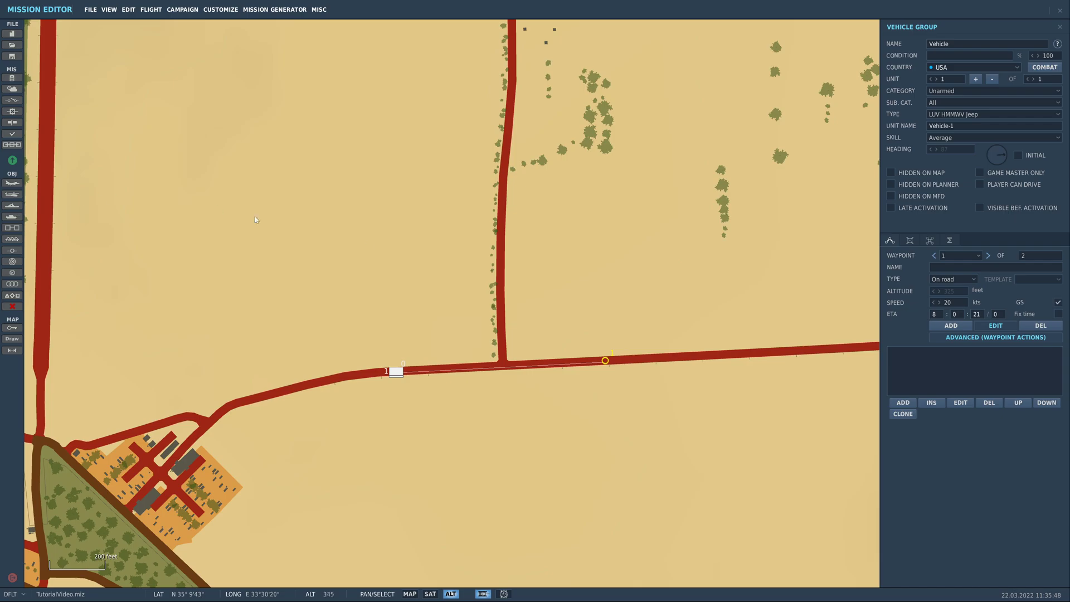
{"action": "left_click_drag", "start_coordinate": [477, 253], "coordinate": [397, 238]}
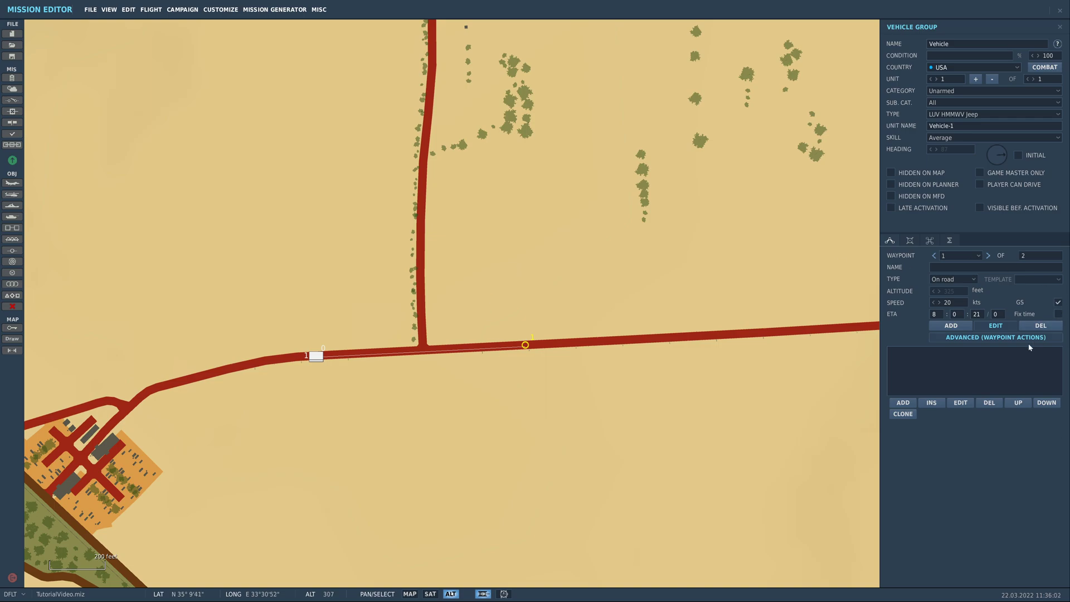
{"action": "left_click", "coordinate": [898, 403]}
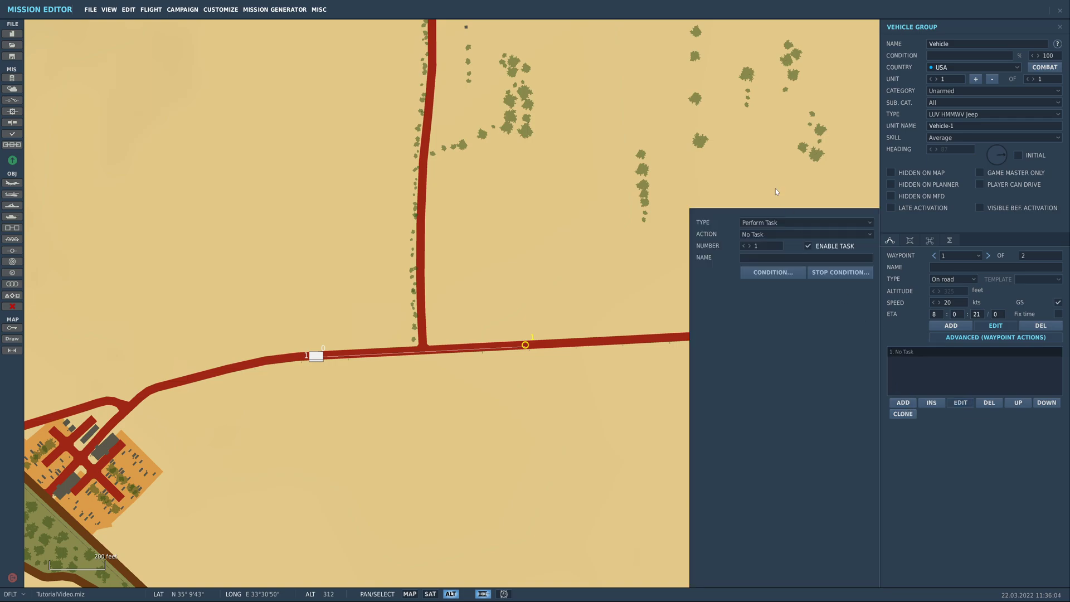
{"action": "left_click", "coordinate": [772, 233]}
{"action": "left_click", "coordinate": [749, 294]}
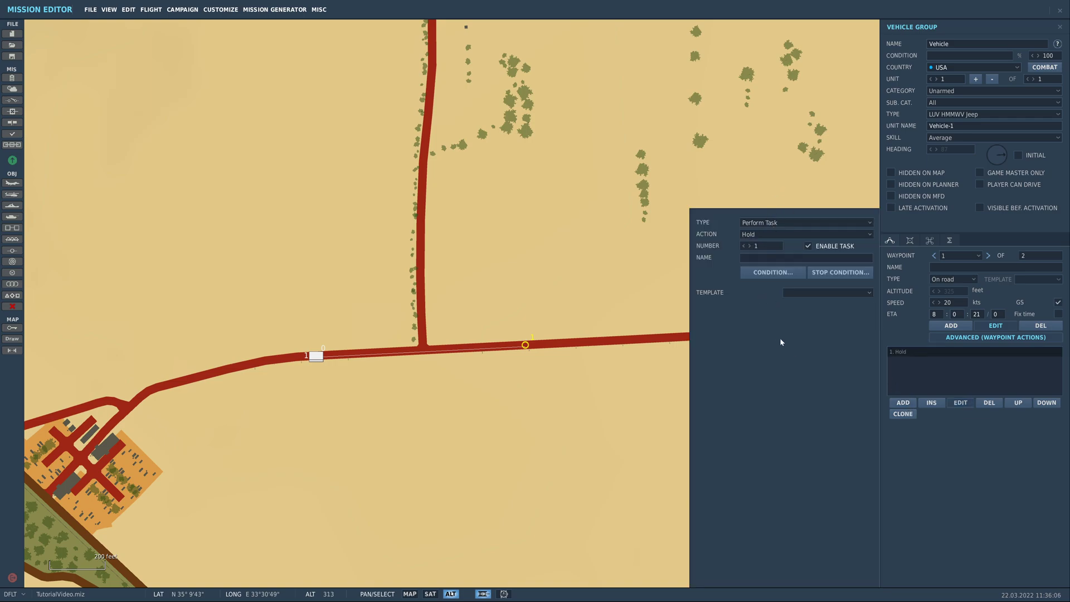
Step: Look through the templates offered for the Hold task without choosing one
{"action": "left_click", "coordinate": [810, 296]}
{"action": "left_click", "coordinate": [828, 292]}
{"action": "left_click", "coordinate": [819, 295]}
{"action": "scroll", "coordinate": [836, 353], "scroll_direction": "down", "scroll_amount": 5}
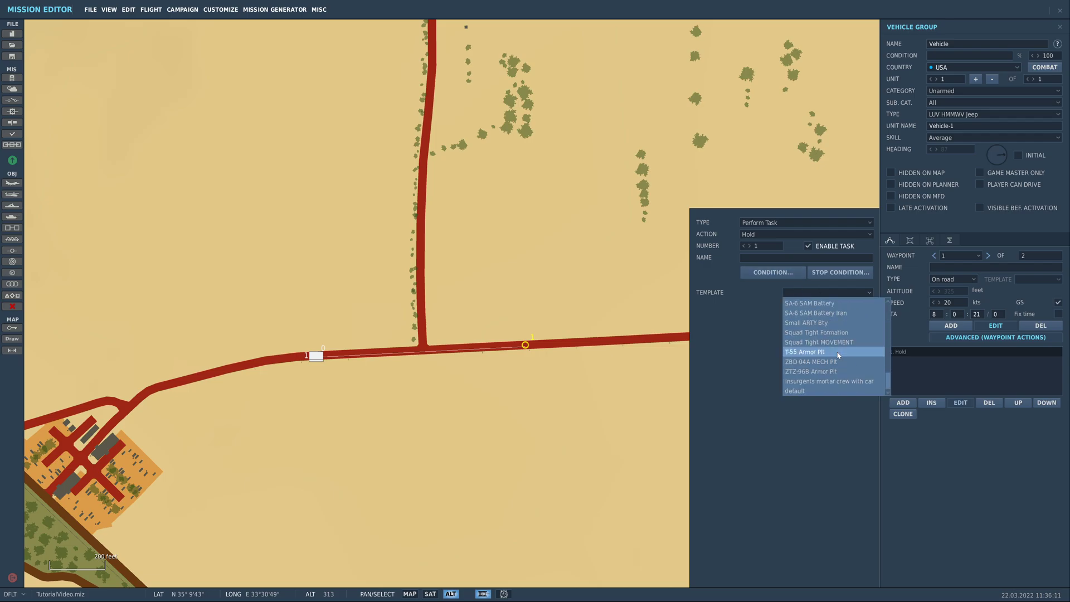
{"action": "scroll", "coordinate": [841, 353], "scroll_direction": "down", "scroll_amount": 6}
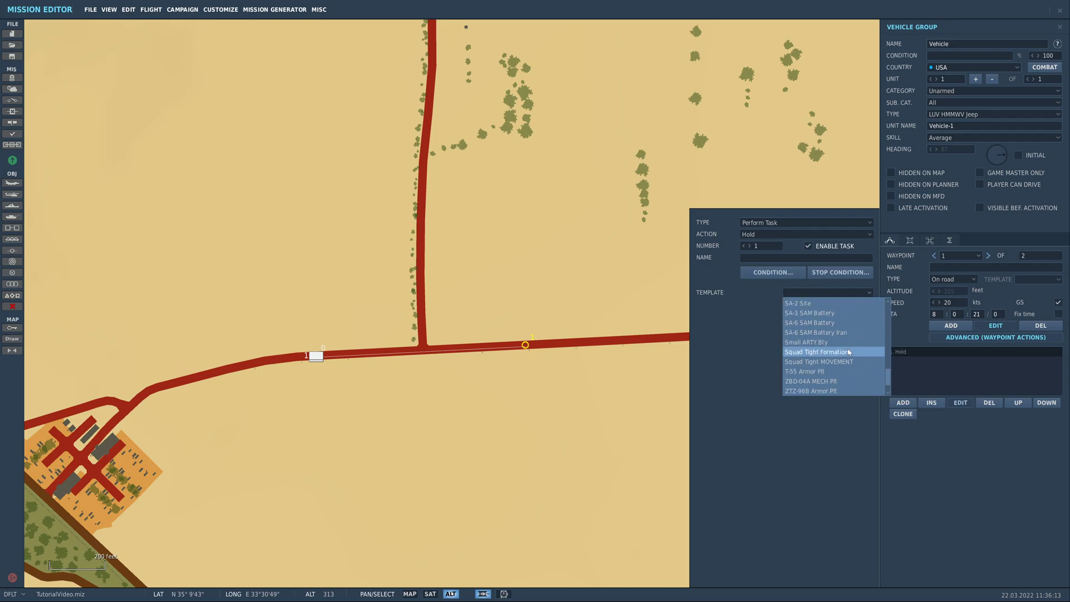
{"action": "scroll", "coordinate": [836, 355], "scroll_direction": "up", "scroll_amount": 6}
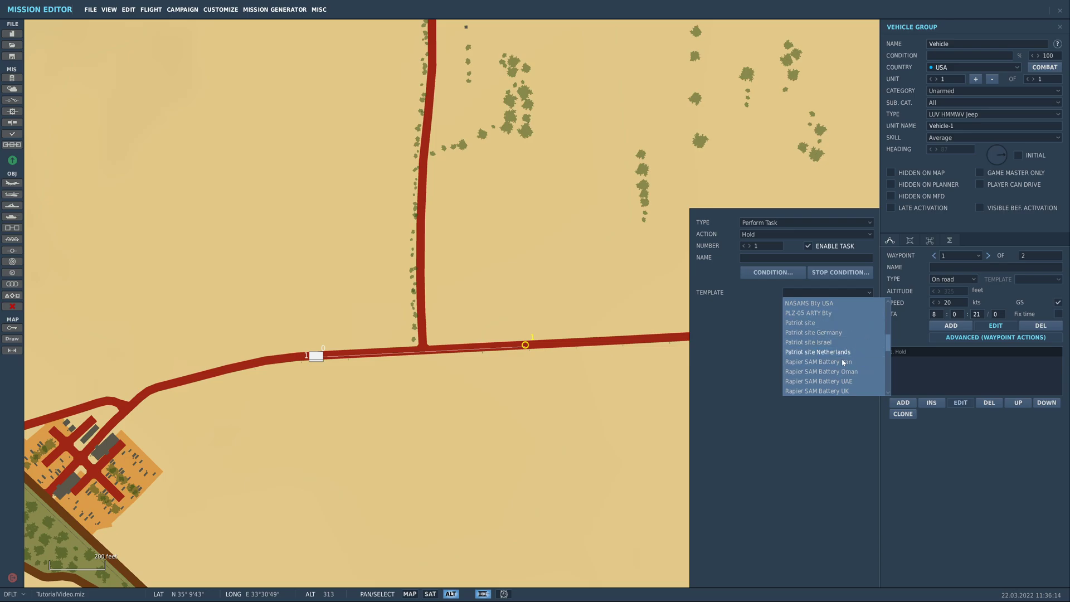
{"action": "scroll", "coordinate": [851, 334], "scroll_direction": "up", "scroll_amount": 4}
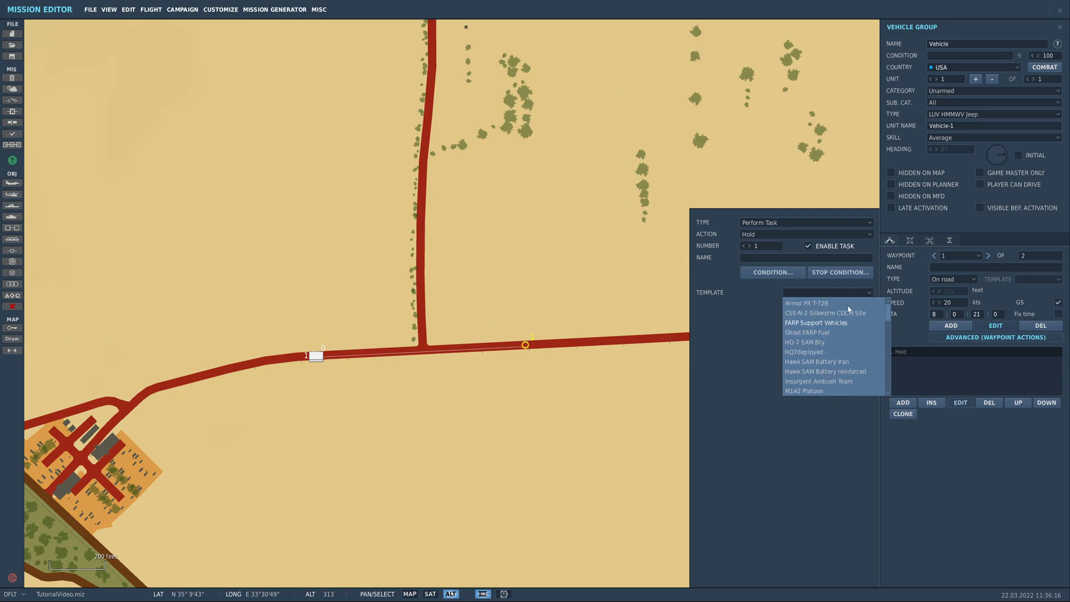
{"action": "left_click", "coordinate": [820, 417]}
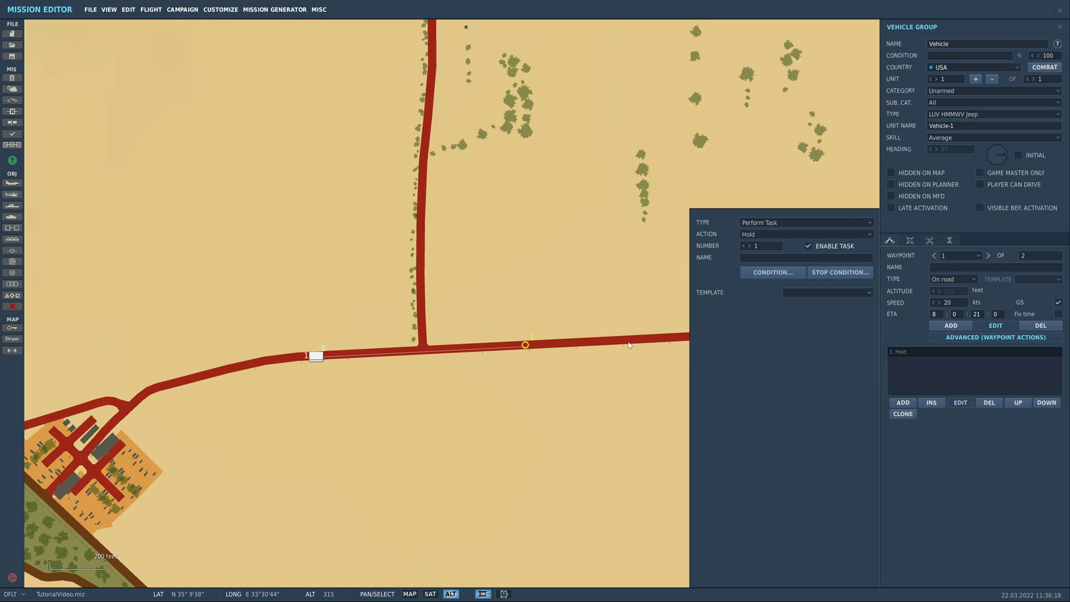
Step: Set the Hold task's stop conditions to user flag 1 being true and a 15-minute duration, and deselect the group
{"action": "left_click", "coordinate": [835, 273]}
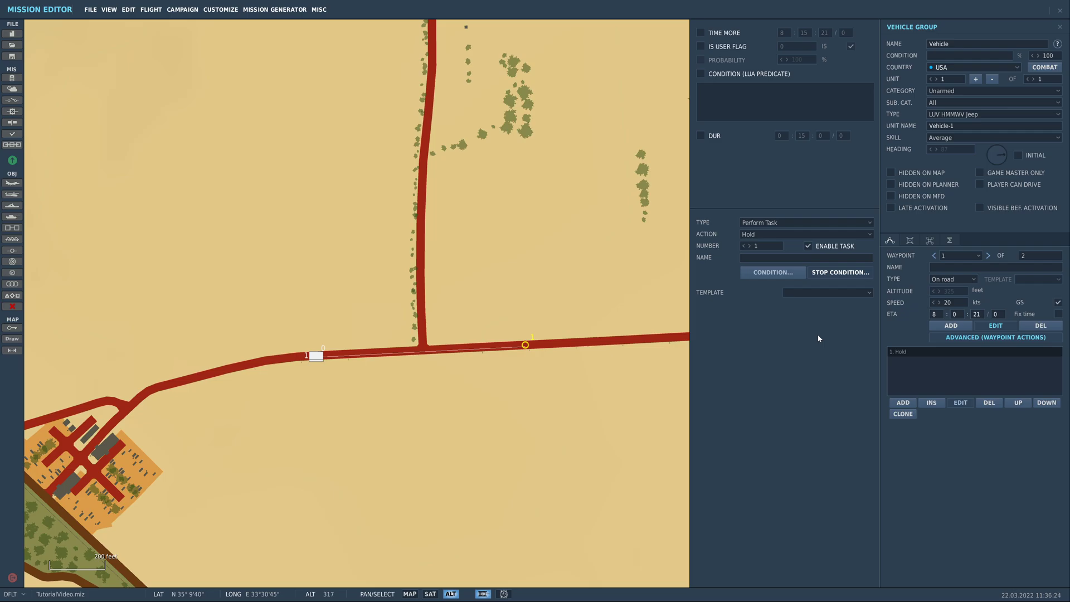
{"action": "left_click", "coordinate": [701, 136]}
{"action": "left_click", "coordinate": [827, 137]}
{"action": "double_click", "coordinate": [806, 136]}
{"action": "left_click", "coordinate": [851, 47]}
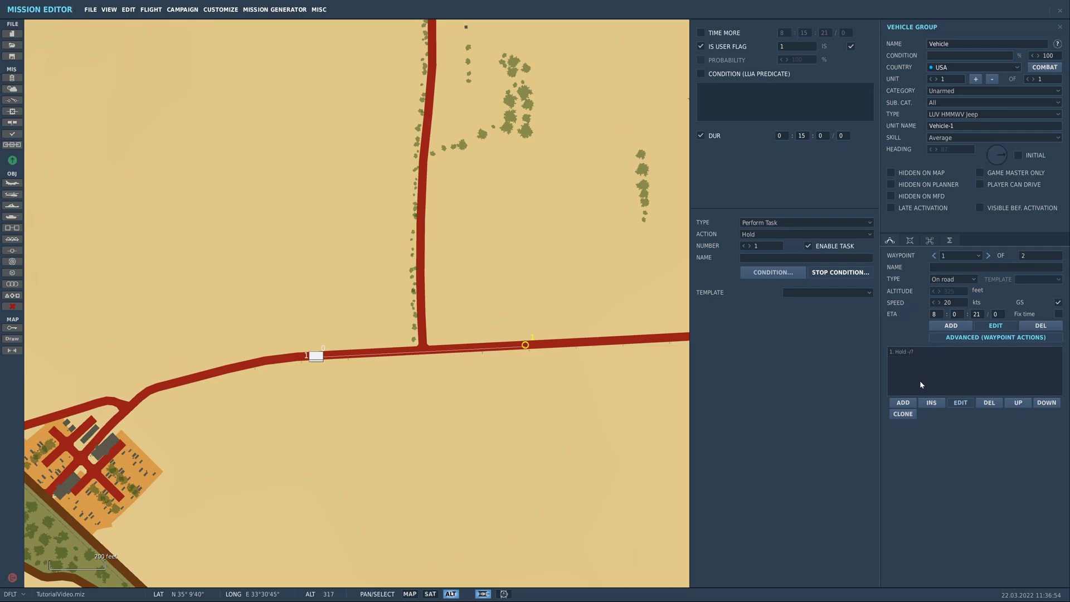
{"action": "left_click", "coordinate": [665, 360]}
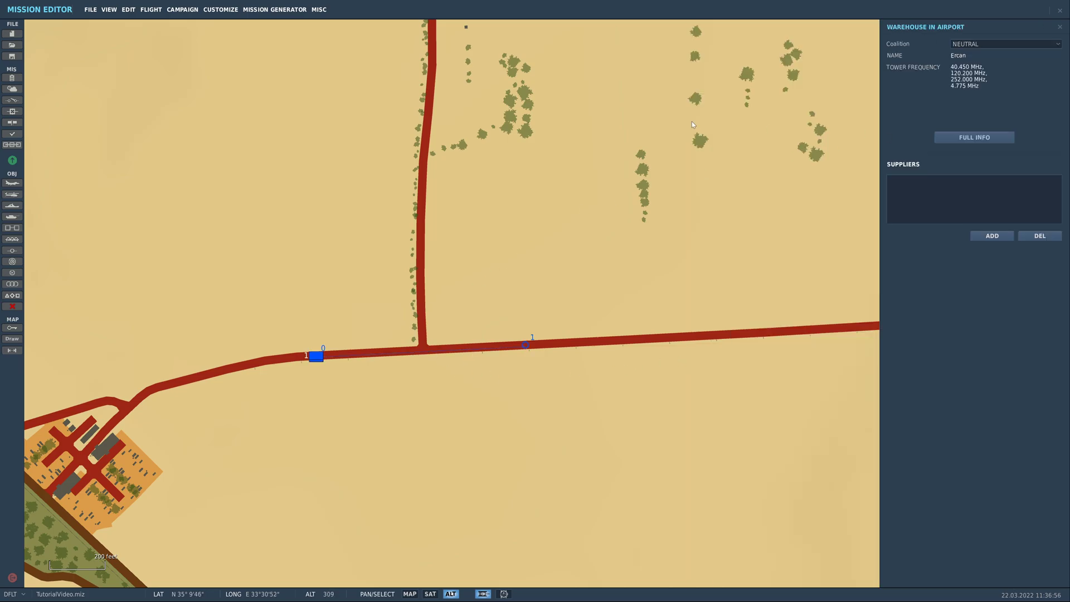
Step: Open the mission triggers and examine the condition and action of the existing Timer trigger
{"action": "left_click", "coordinate": [12, 100]}
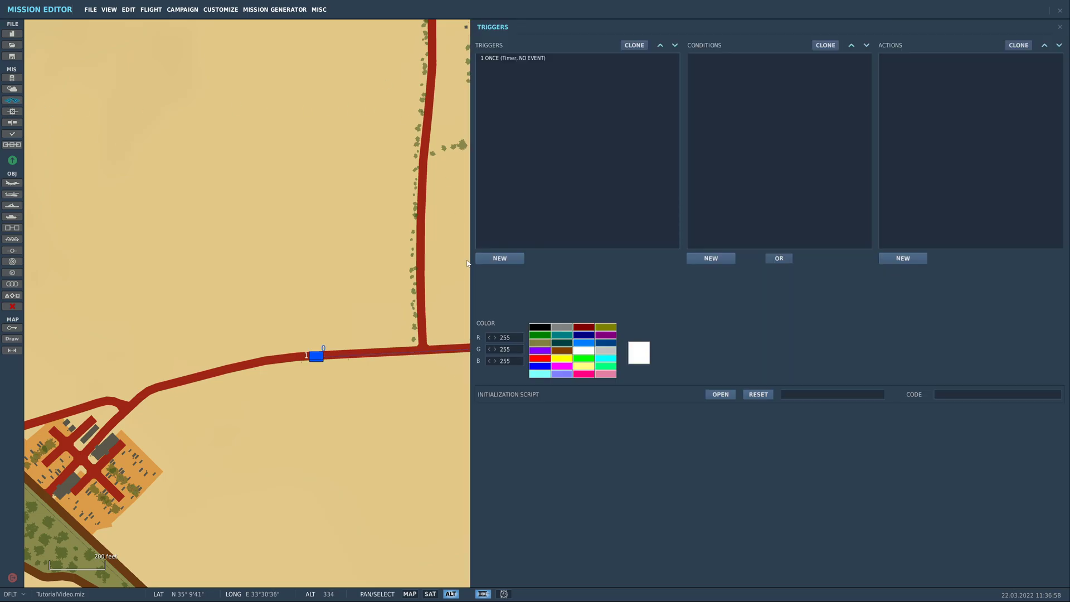
{"action": "left_click", "coordinate": [505, 59]}
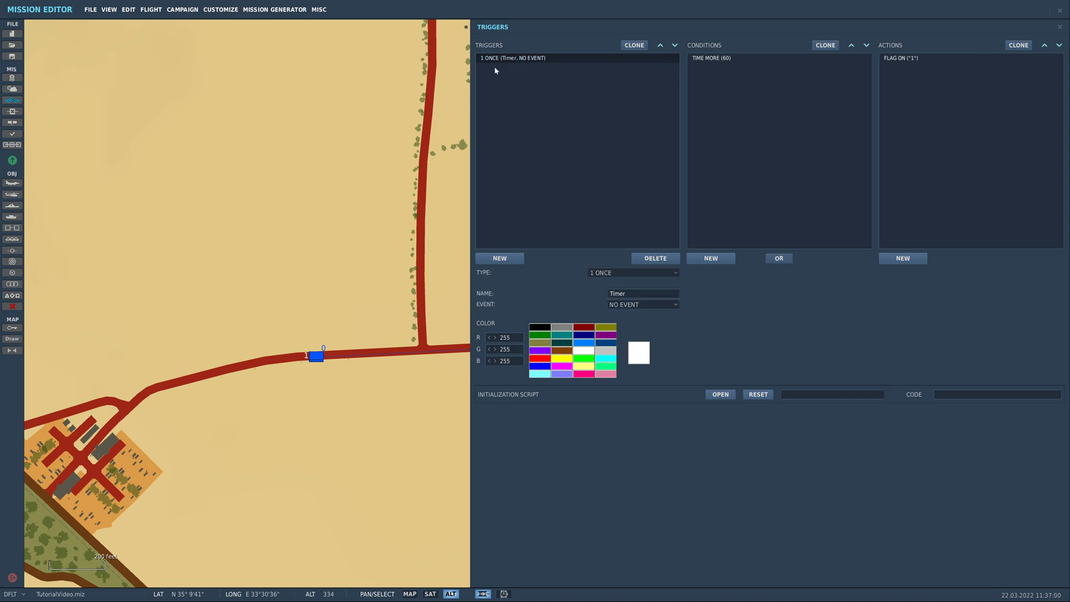
{"action": "left_click", "coordinate": [505, 258]}
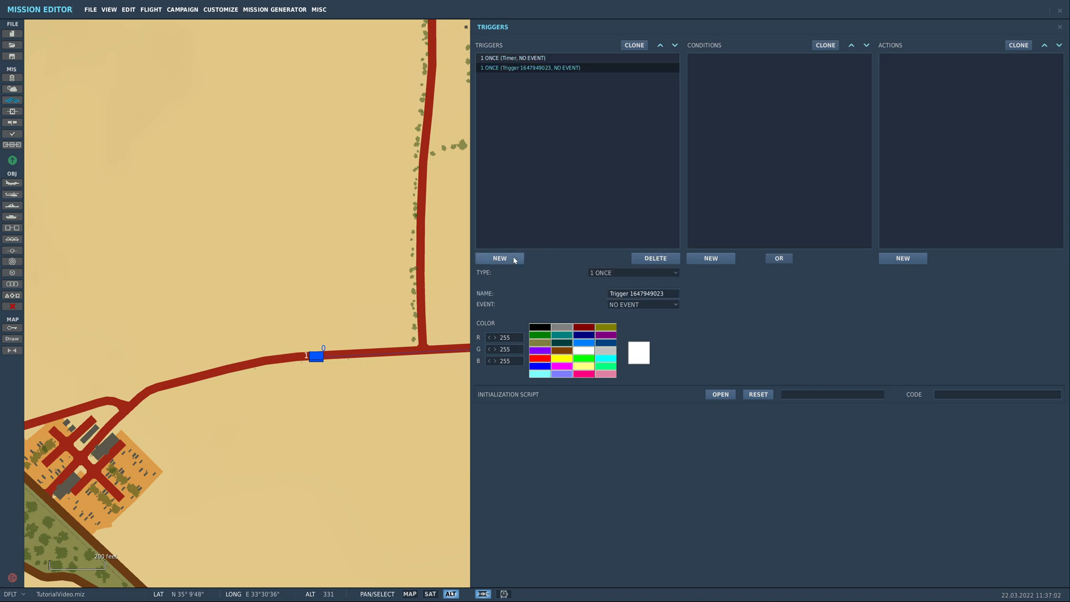
{"action": "left_click", "coordinate": [655, 258]}
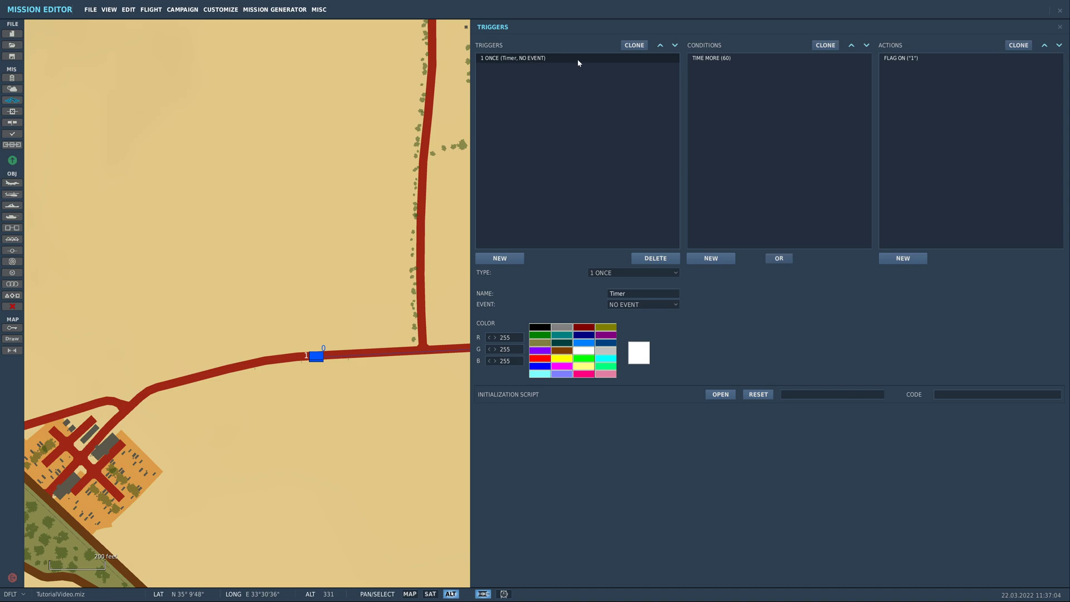
{"action": "left_click", "coordinate": [711, 59]}
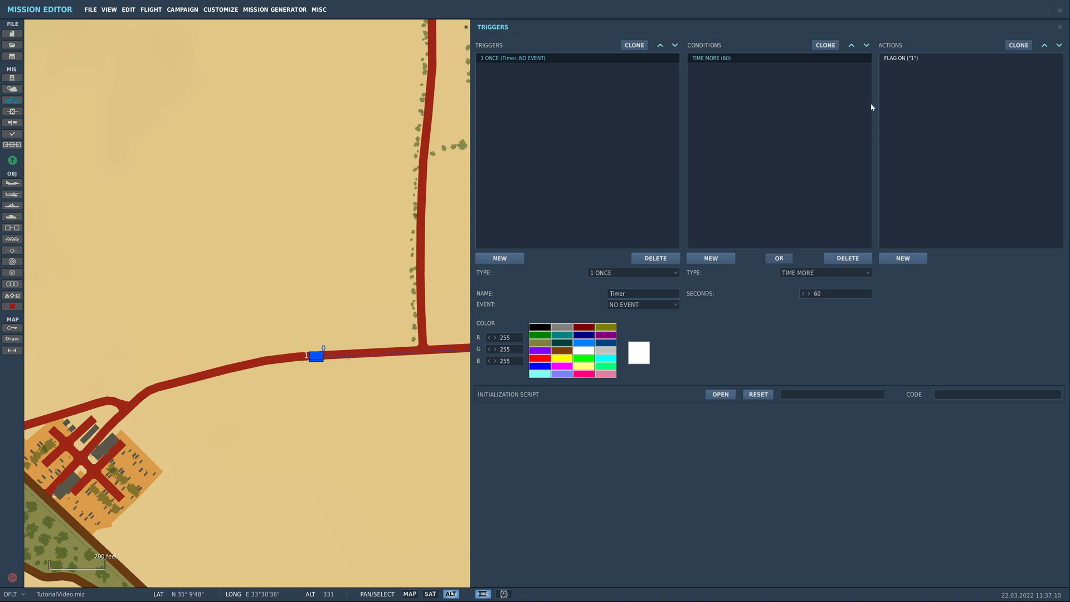
Step: Replace the Timer trigger's flag action with a Set Flag Value action setting flag 1 to value 1, and close the triggers
{"action": "left_click", "coordinate": [898, 58]}
{"action": "left_click", "coordinate": [1040, 258]}
{"action": "left_click", "coordinate": [903, 258]}
{"action": "left_click", "coordinate": [1001, 272]}
{"action": "scroll", "coordinate": [989, 334], "scroll_direction": "down", "scroll_amount": 5}
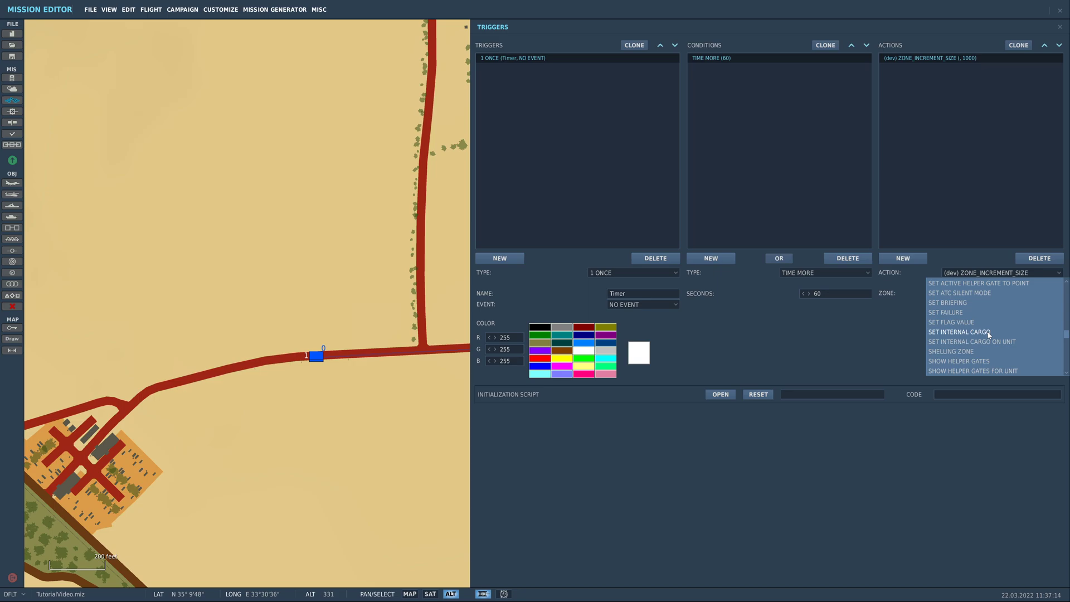
{"action": "scroll", "coordinate": [992, 336], "scroll_direction": "down", "scroll_amount": 6}
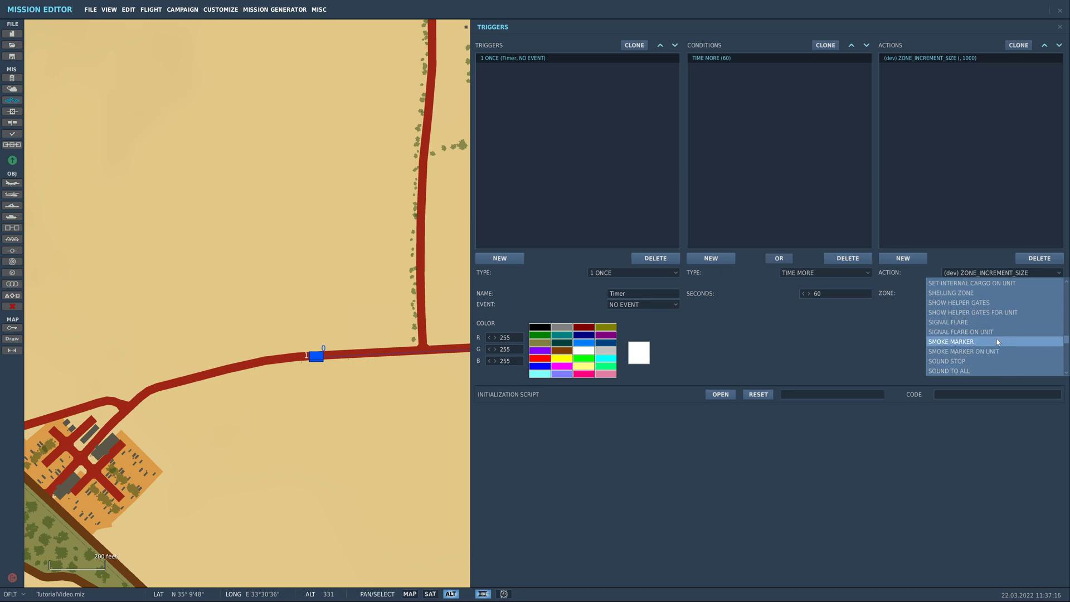
{"action": "scroll", "coordinate": [998, 342], "scroll_direction": "up", "scroll_amount": 3}
{"action": "left_click", "coordinate": [998, 322]}
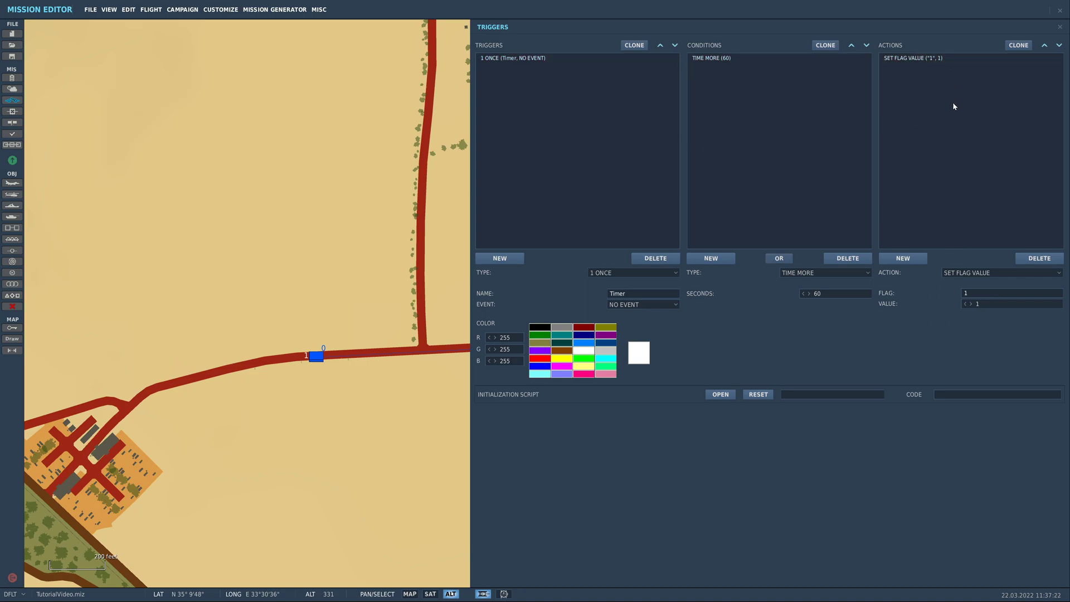
{"action": "left_click", "coordinate": [401, 189]}
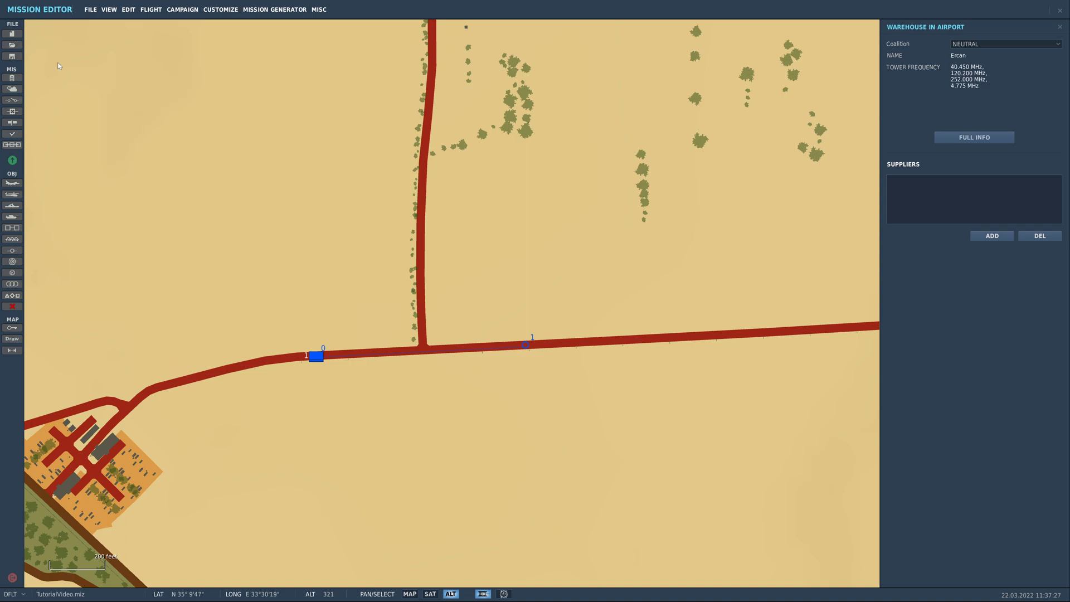
Step: Save the mission and start it from its briefing to test the Timer trigger
{"action": "left_click", "coordinate": [12, 56]}
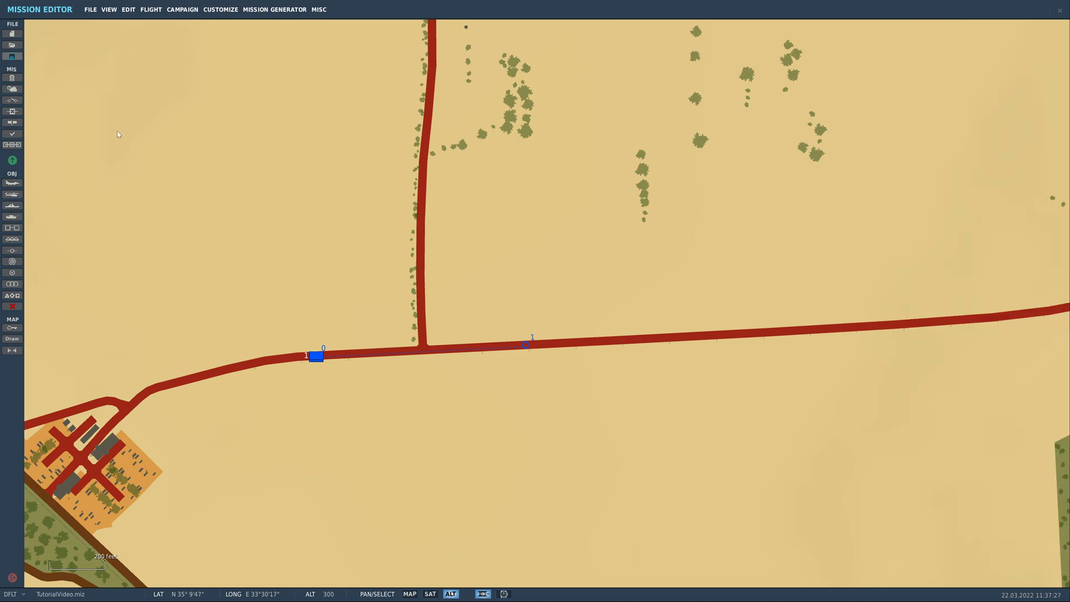
{"action": "left_click", "coordinate": [12, 161]}
{"action": "left_click", "coordinate": [807, 475]}
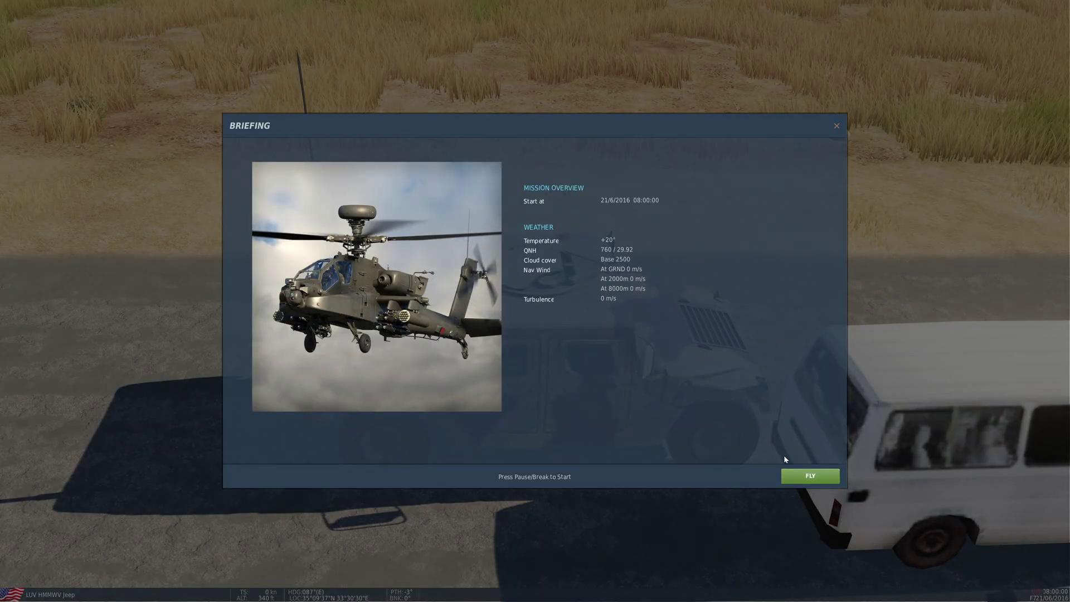
{"action": "left_click", "coordinate": [808, 475]}
Step: Watch the HMMWV jeep on the road from a wider view past the one-minute trigger time and quit the mission to the editor
{"action": "scroll", "coordinate": [535, 301], "scroll_direction": "down", "scroll_amount": 6}
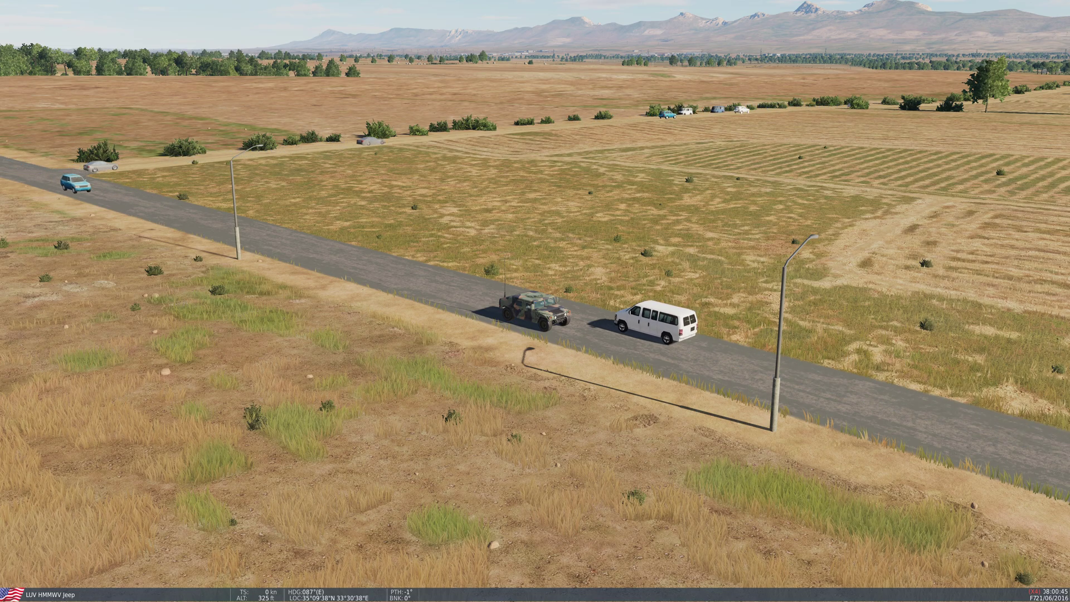
{"action": "key", "text": "shift+z"}
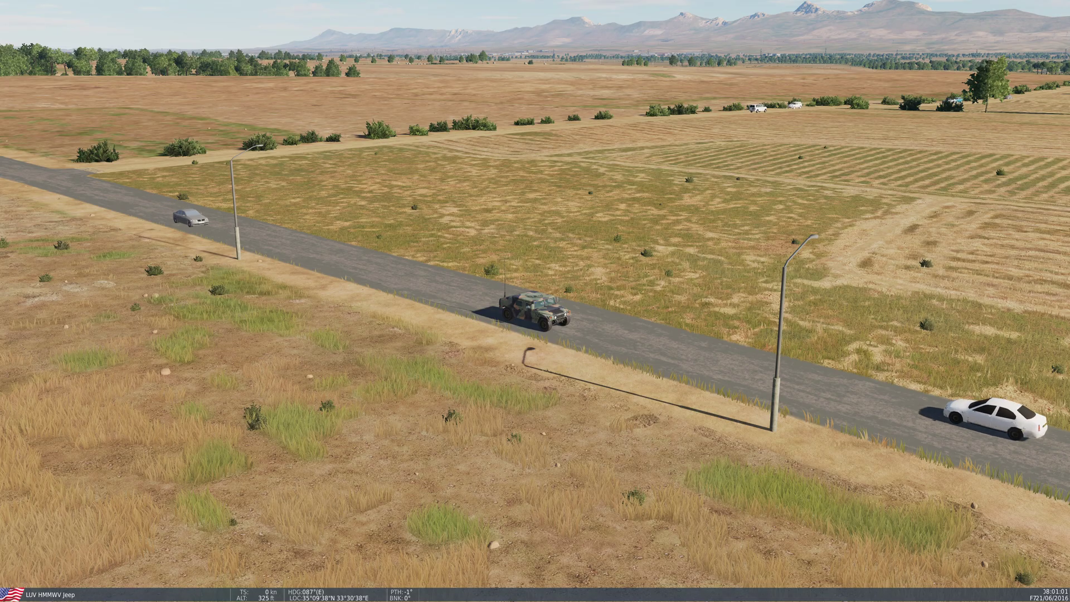
{"action": "key", "text": "Escape"}
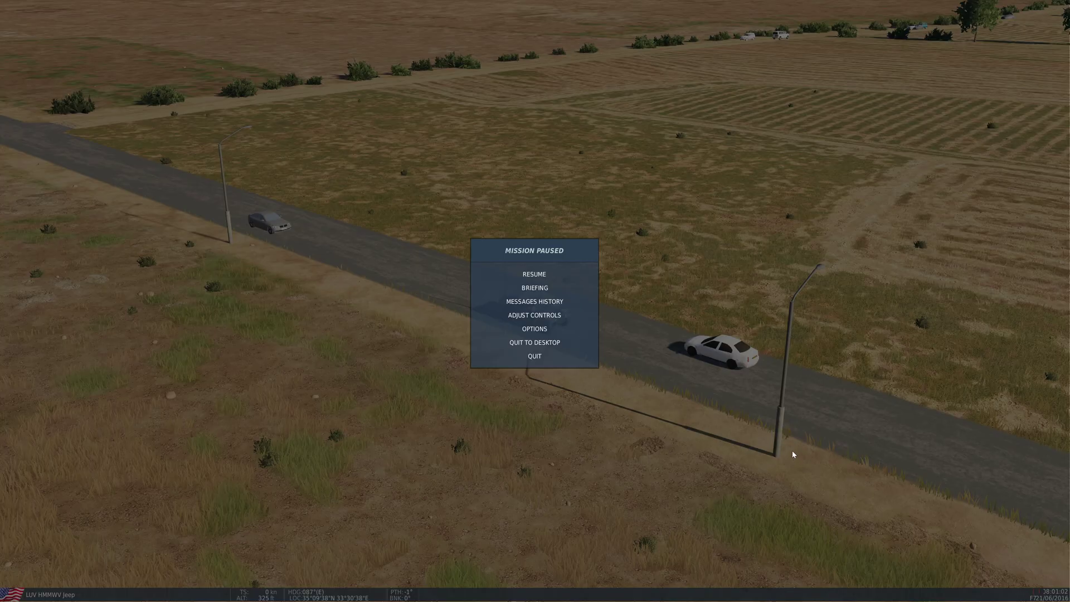
{"action": "left_click", "coordinate": [543, 362]}
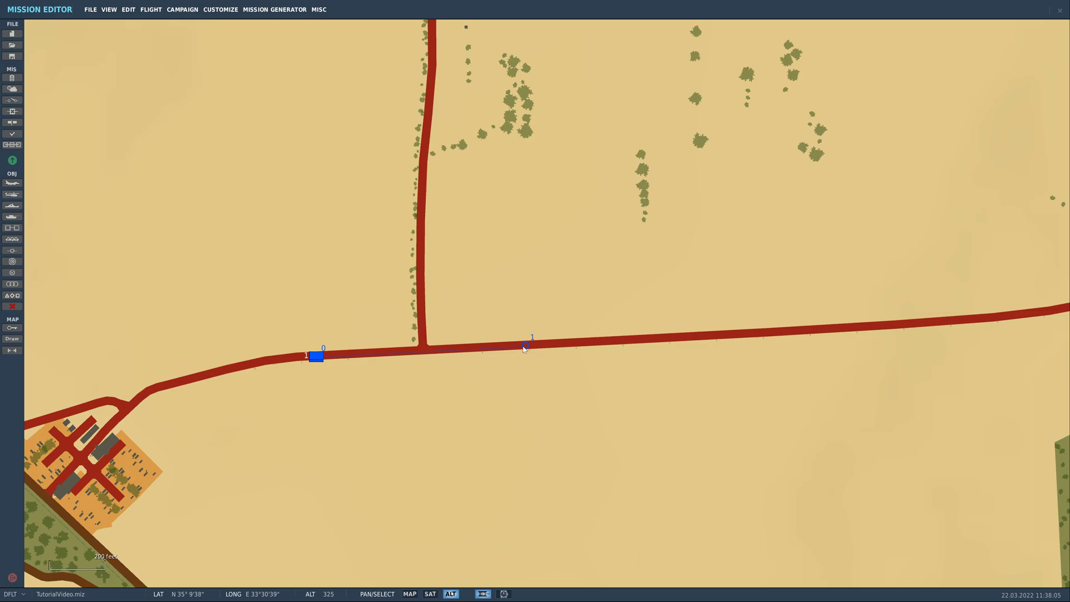
Step: Add waypoint 2 to the jeep's route, on the road east of waypoint 1
{"action": "left_click", "coordinate": [525, 345]}
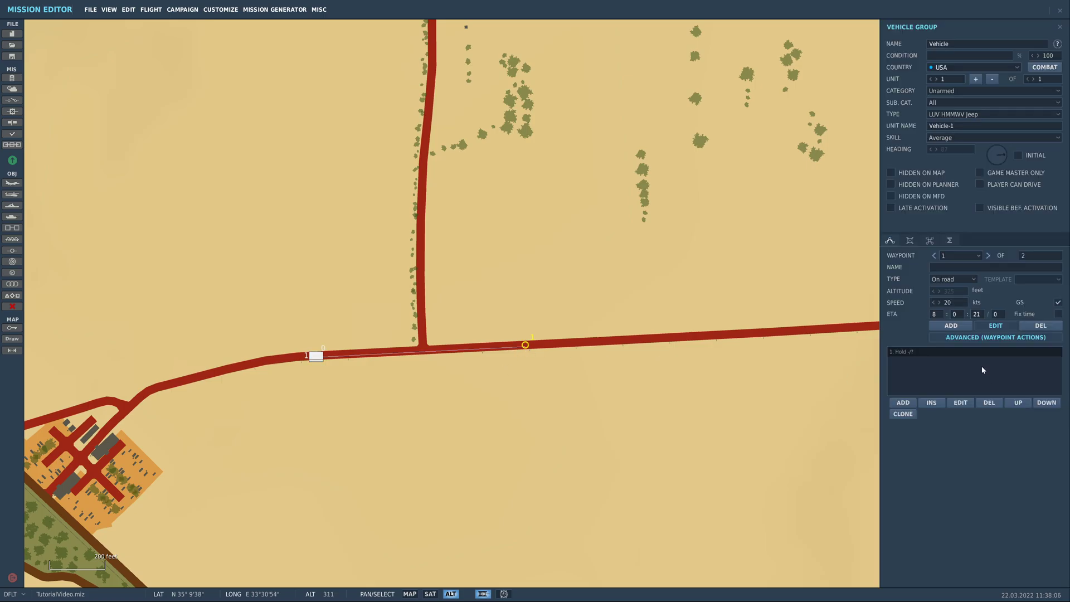
{"action": "left_click", "coordinate": [956, 328]}
{"action": "left_click", "coordinate": [737, 333]}
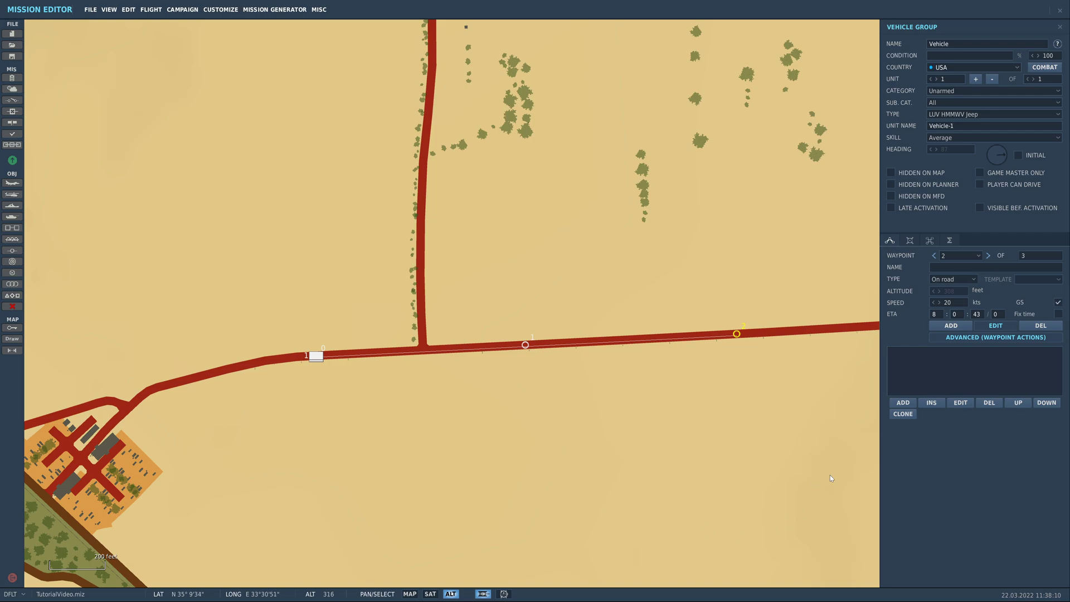
Step: Save the mission with the extended route and launch it for another test run
{"action": "left_click", "coordinate": [11, 56]}
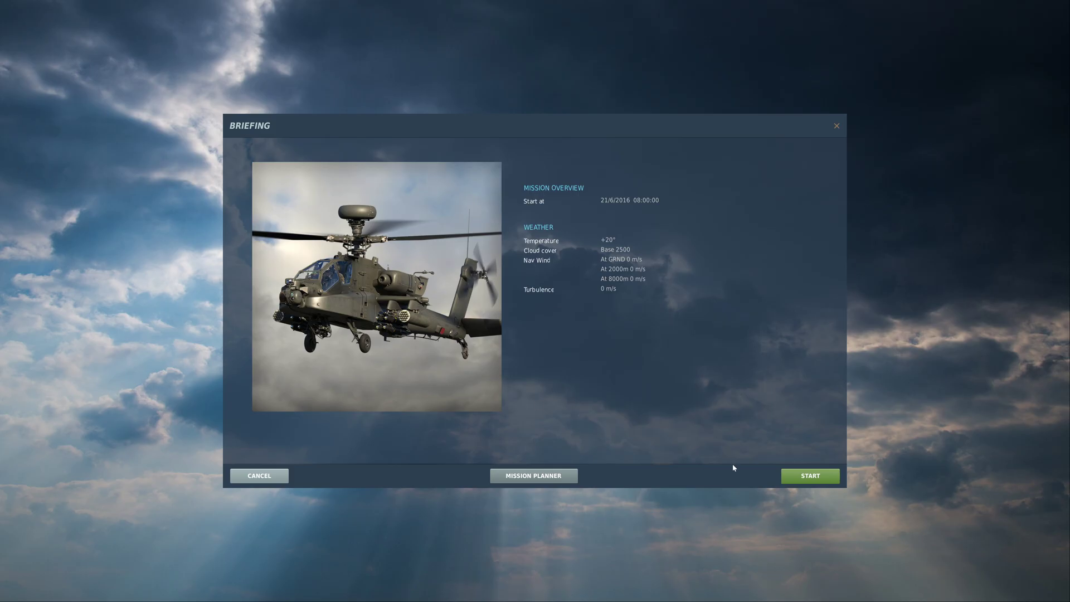
{"action": "left_click", "coordinate": [814, 475]}
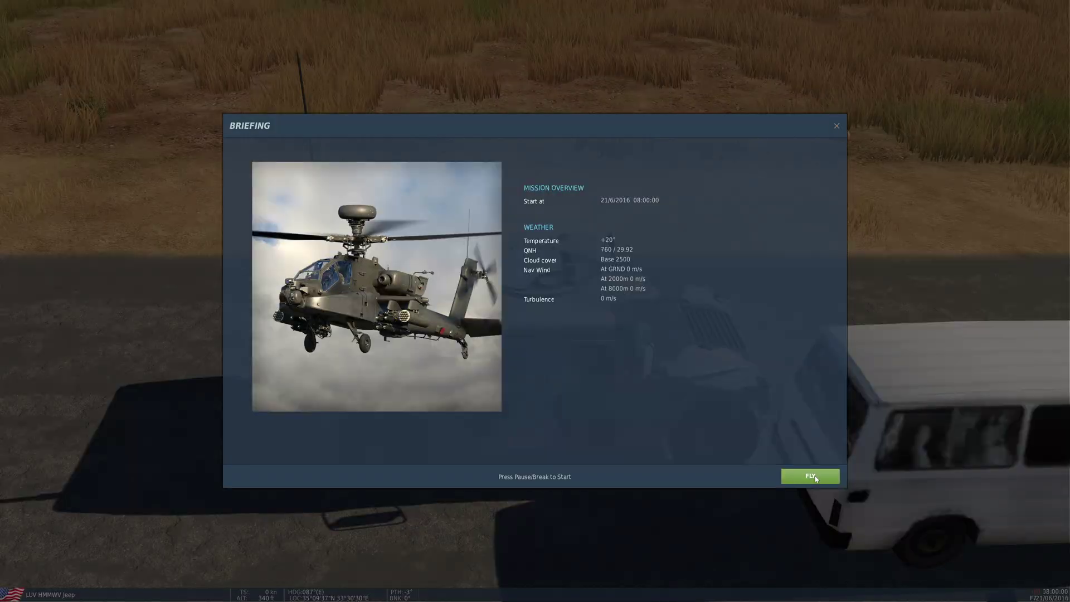
{"action": "left_click", "coordinate": [810, 476]}
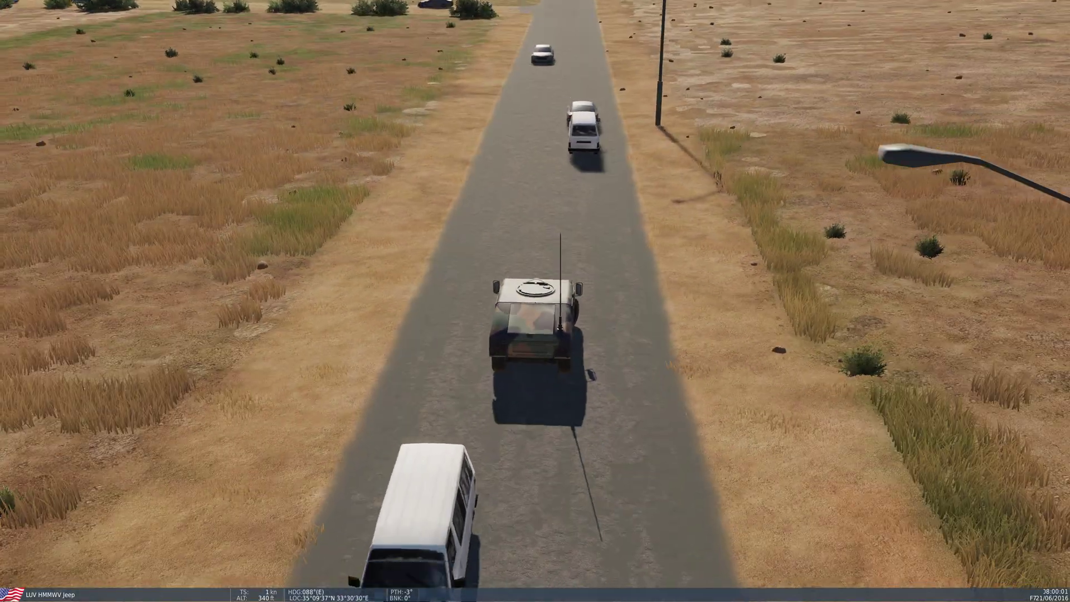
Step: Speed up the simulation, observe the jeep through its hold and past the trigger time, and return to the mission editor
{"action": "key", "text": "ctrl+z"}
{"action": "key", "text": "ctrl+z"}
{"action": "key", "text": "ctrl+z"}
{"action": "key", "text": "ctrl+z"}
{"action": "key", "text": "ctrl+z"}
{"action": "key", "text": "ctrl+z"}
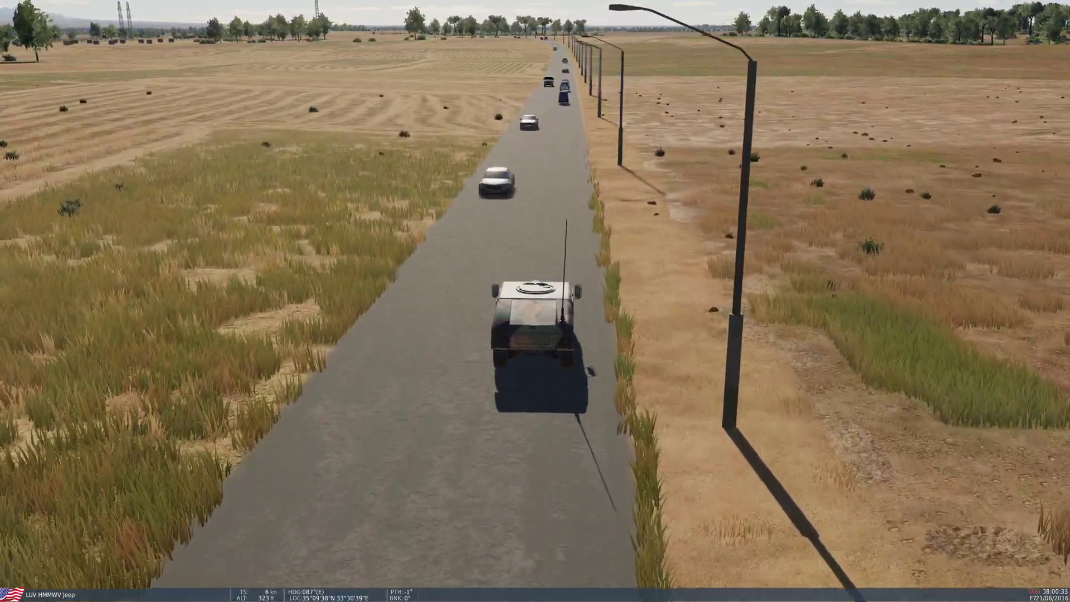
{"action": "key", "text": "F2"}
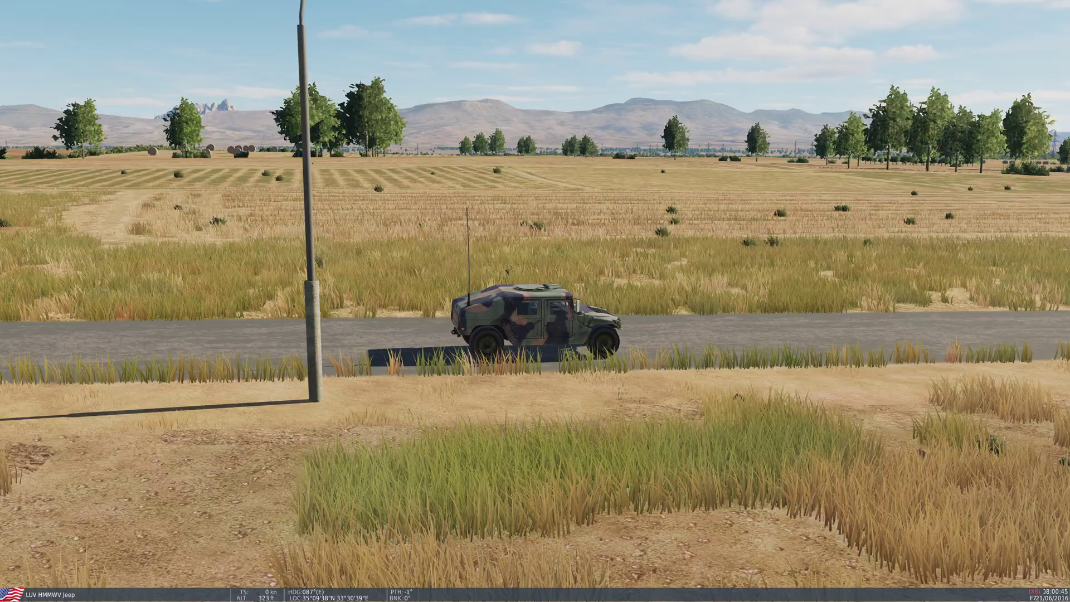
{"action": "key", "text": "F2"}
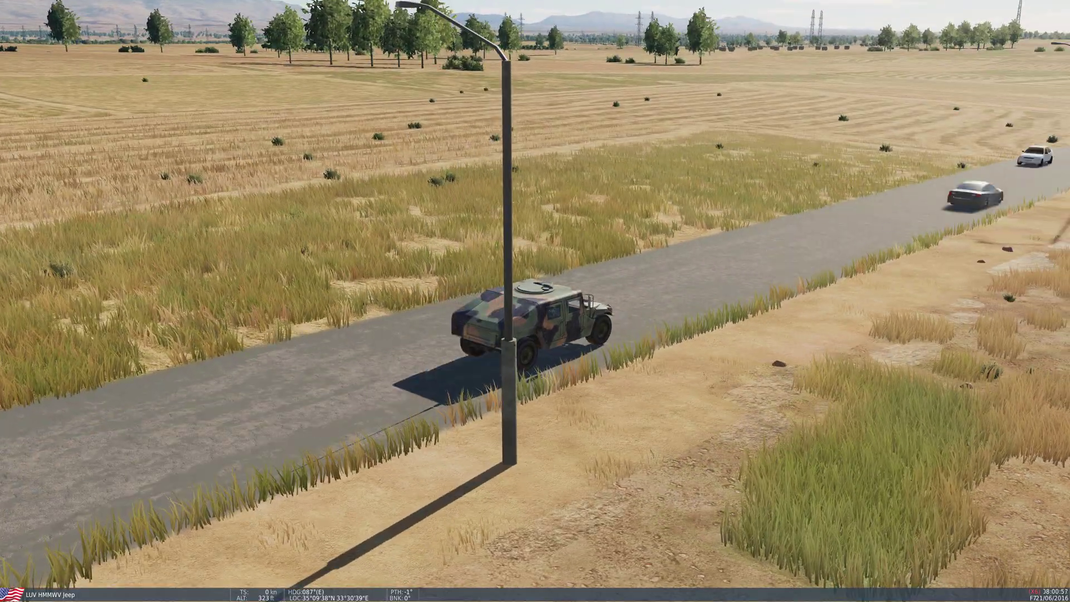
{"action": "key", "text": "F2"}
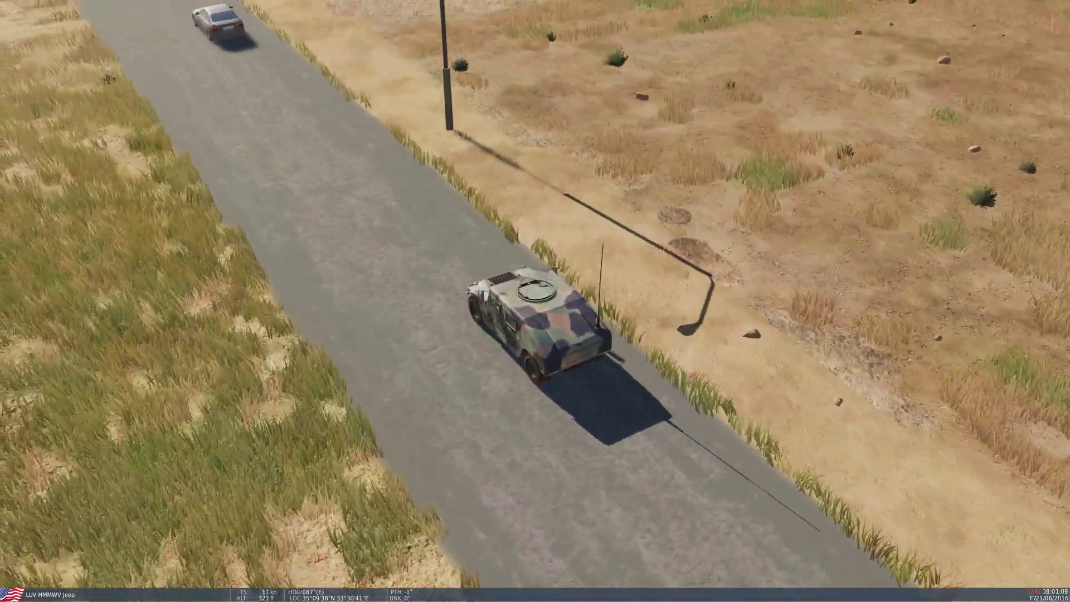
{"action": "key", "text": "F2"}
{"action": "key", "text": "Escape"}
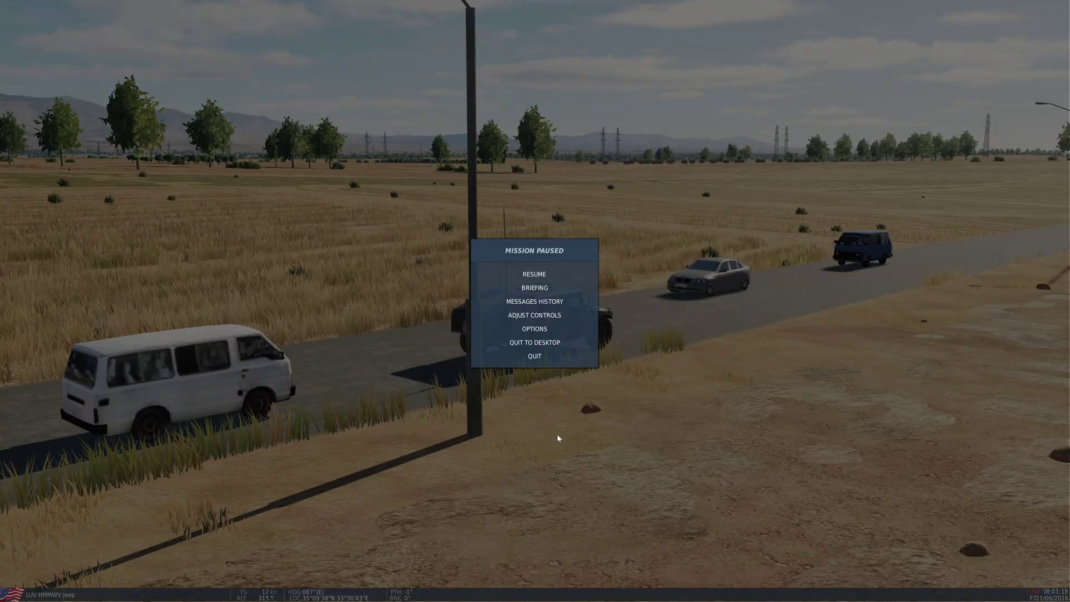
{"action": "left_click", "coordinate": [534, 355]}
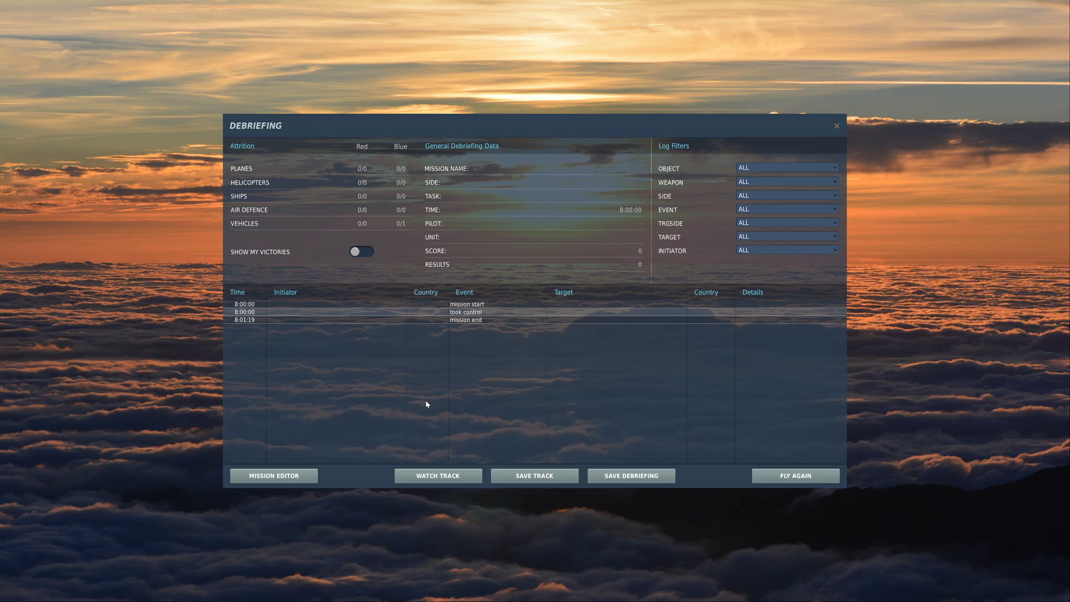
{"action": "left_click", "coordinate": [262, 473]}
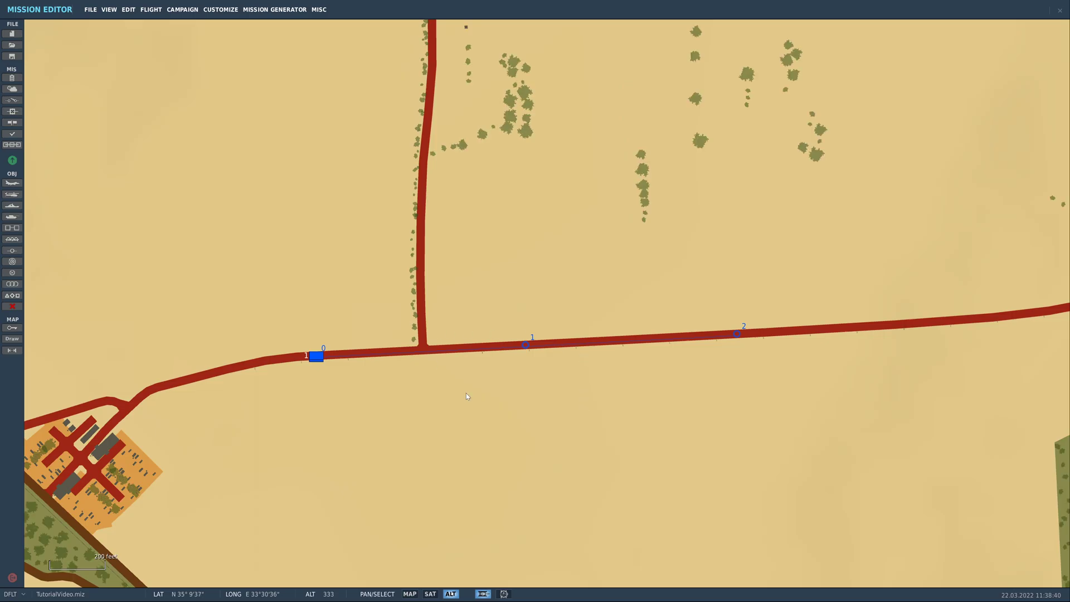
Step: Place a circular trigger zone on waypoint 1 of the jeep's route and name it Troop Deploy
{"action": "scroll", "coordinate": [524, 340], "scroll_direction": "up", "scroll_amount": 5}
{"action": "scroll", "coordinate": [540, 326], "scroll_direction": "down", "scroll_amount": 3}
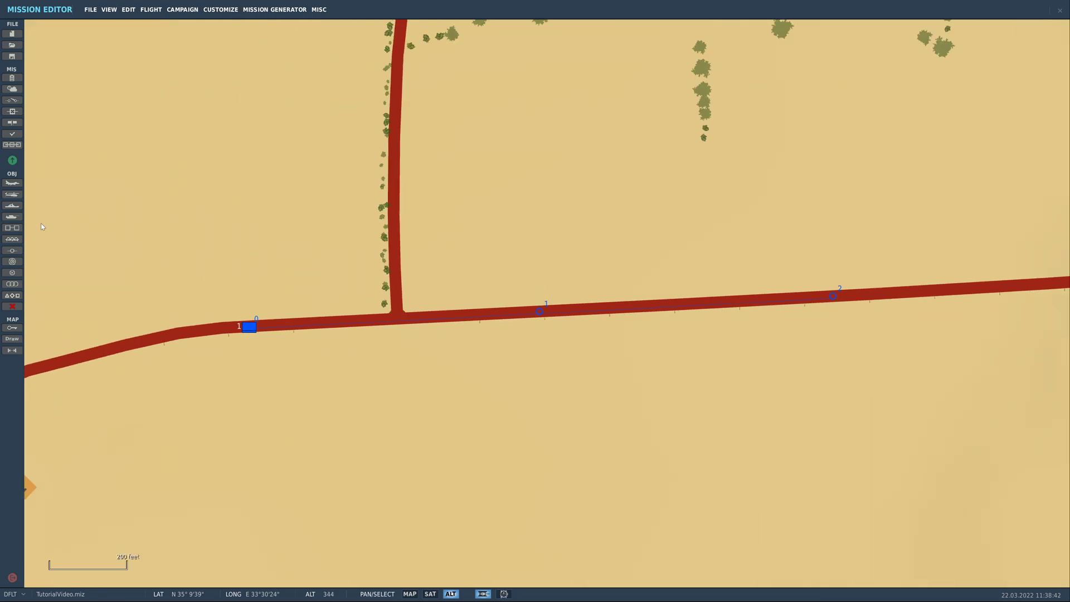
{"action": "left_click", "coordinate": [12, 273]}
{"action": "left_click_drag", "start_coordinate": [479, 296], "coordinate": [540, 312]}
{"action": "left_click_drag", "start_coordinate": [992, 49], "coordinate": [868, 38]}
{"action": "key", "text": "BackSpace"}
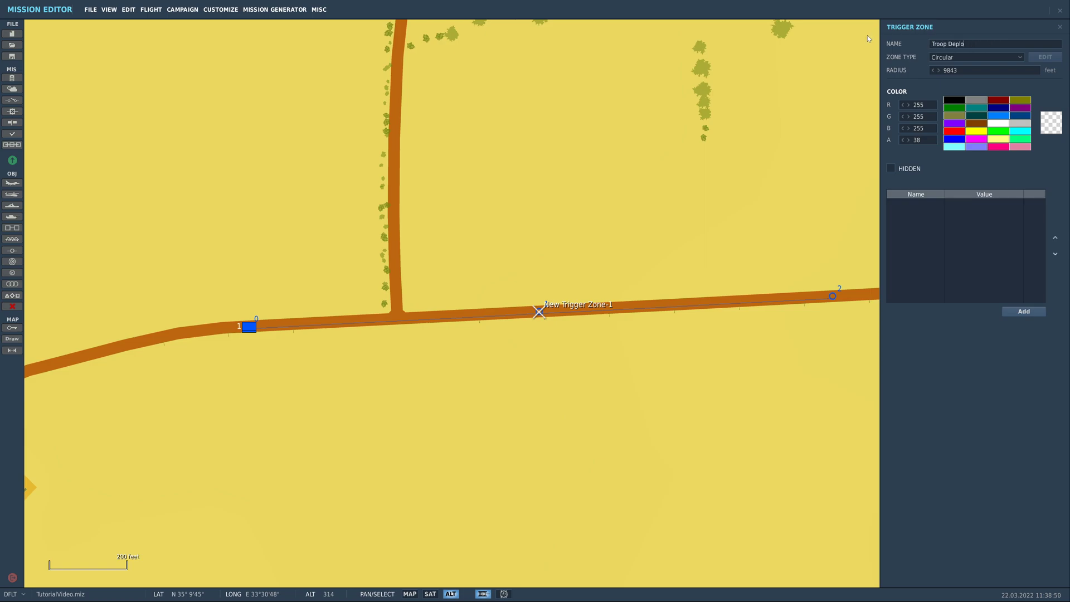
Step: Set the Troop Deploy zone's radius to 40 feet and deselect the zone
{"action": "double_click", "coordinate": [970, 74]}
{"action": "type", "text": "2"}
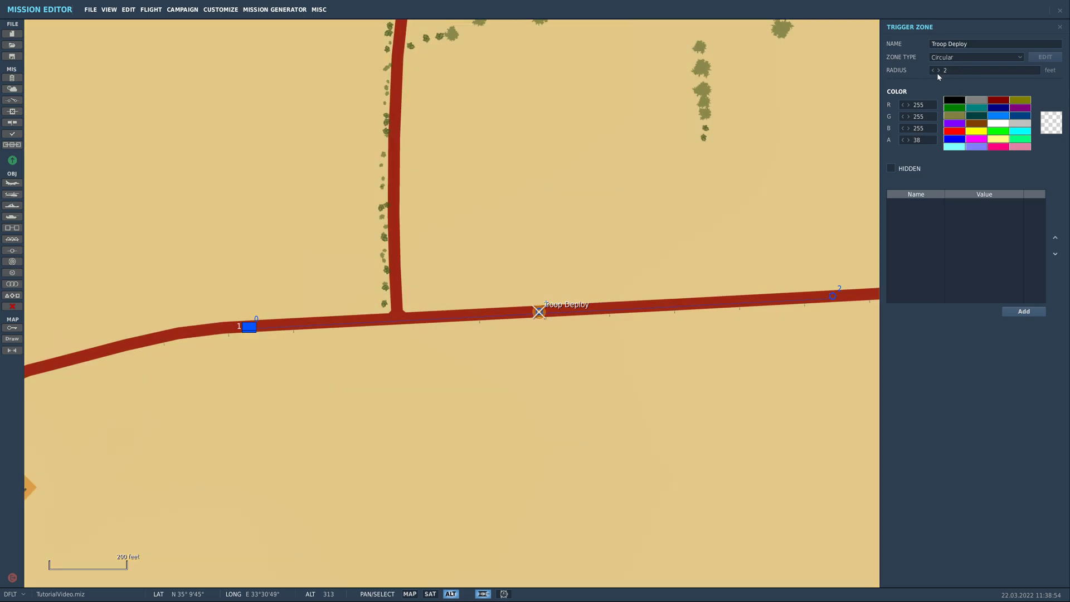
{"action": "type", "text": "0"}
{"action": "key", "text": "BackSpace"}
{"action": "key", "text": "BackSpace"}
{"action": "type", "text": "40"}
{"action": "left_click", "coordinate": [756, 247]}
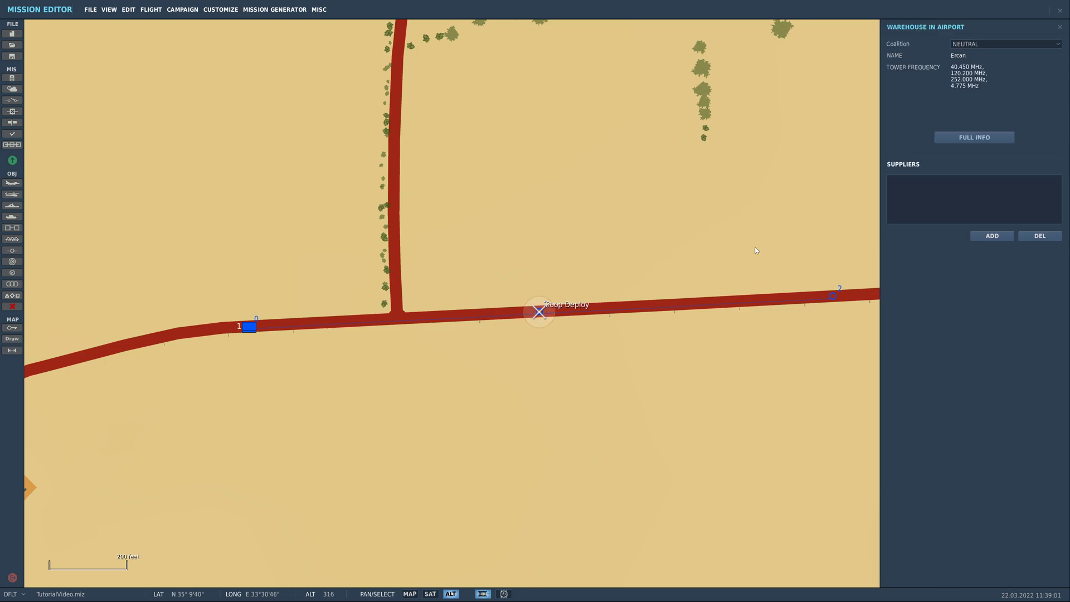
Step: Place a USA ground group inside the Troop Deploy zone with category Infantry and type Infantry M4
{"action": "scroll", "coordinate": [526, 298], "scroll_direction": "up", "scroll_amount": 8}
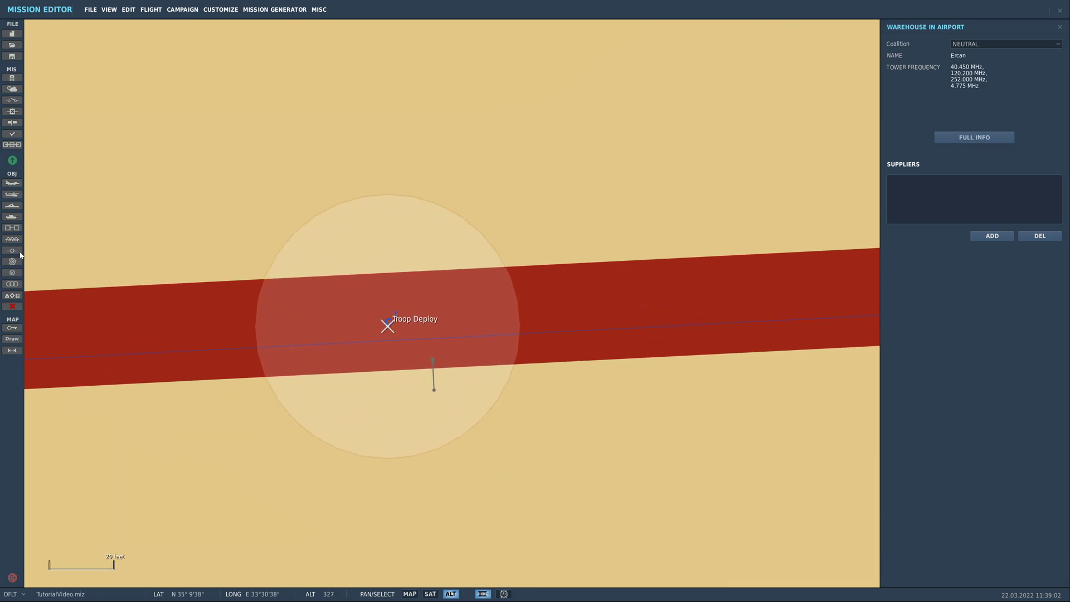
{"action": "left_click", "coordinate": [13, 217]}
{"action": "left_click", "coordinate": [390, 254]}
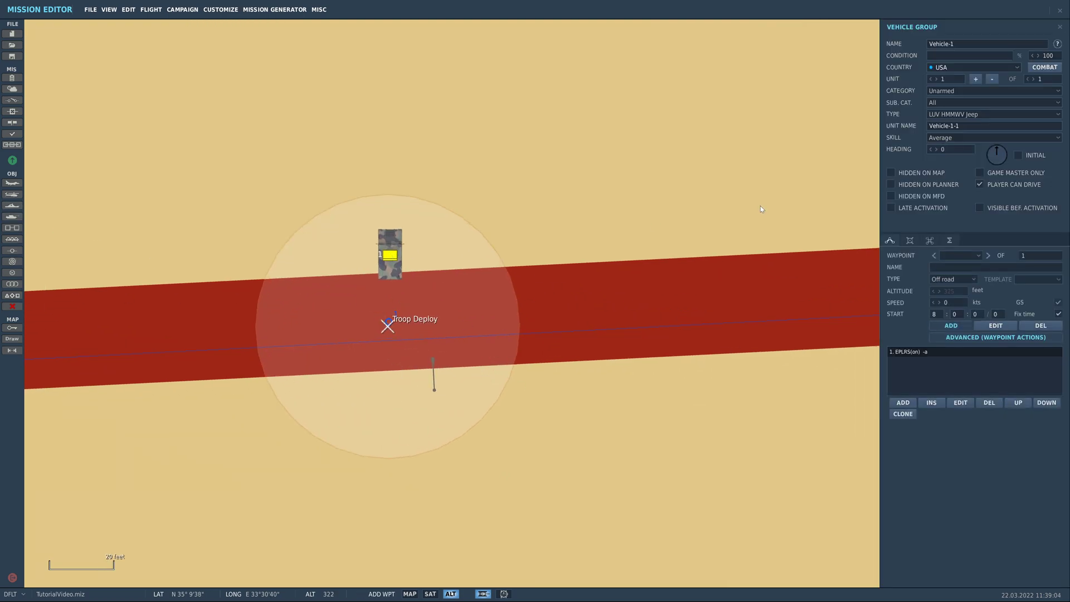
{"action": "left_click", "coordinate": [972, 91]}
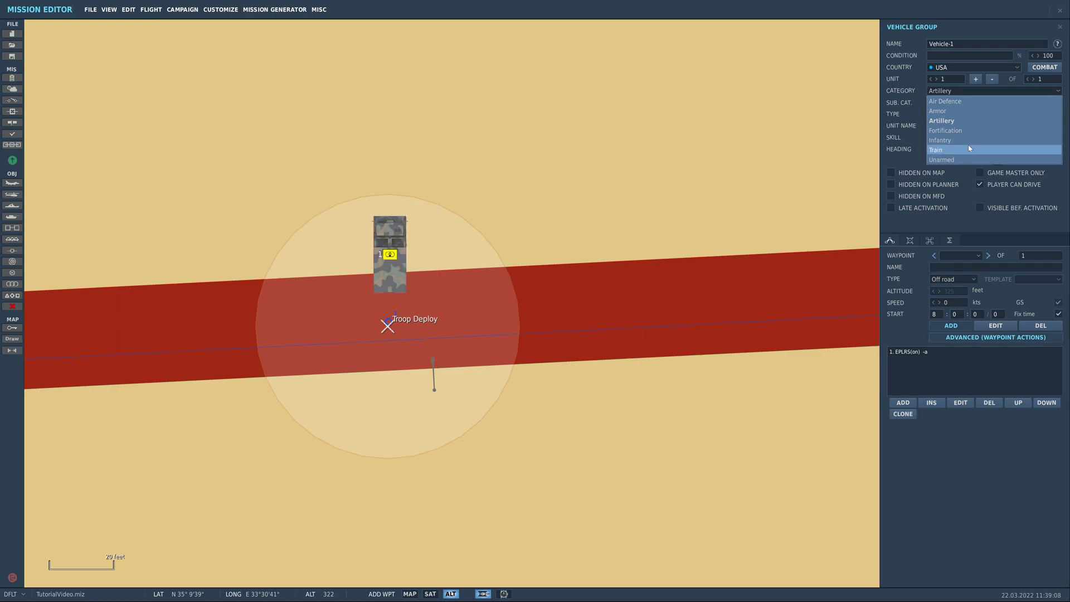
{"action": "left_click", "coordinate": [962, 140]}
{"action": "left_click", "coordinate": [981, 113]}
{"action": "scroll", "coordinate": [990, 162], "scroll_direction": "down", "scroll_amount": 2}
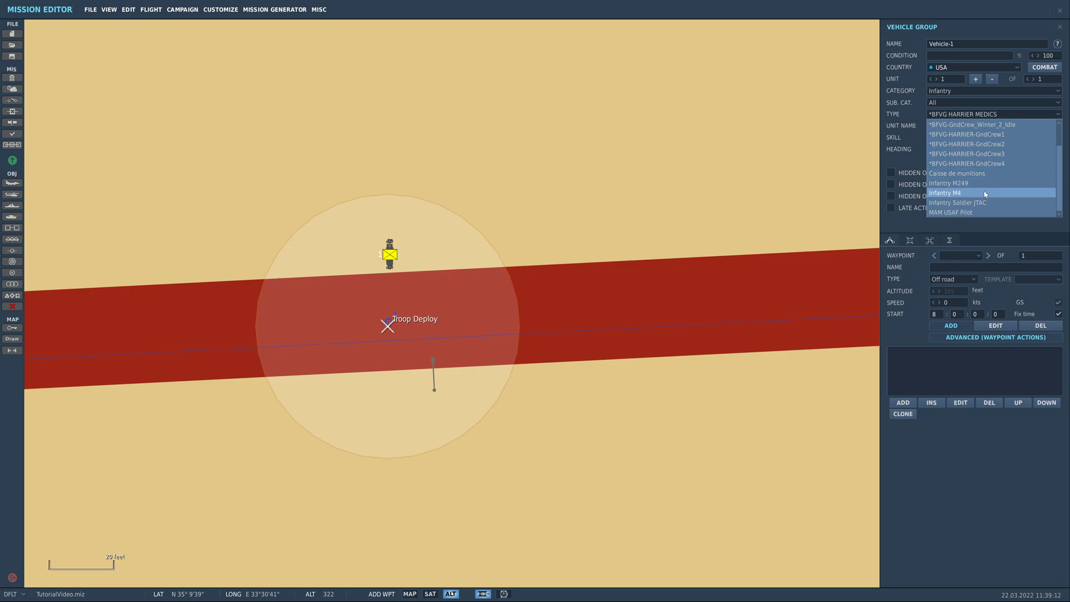
{"action": "left_click", "coordinate": [947, 193]}
Step: Increase the infantry group to three units and line them up side by side on the road in the Troop Deploy zone
{"action": "left_click", "coordinate": [976, 78]}
{"action": "left_click", "coordinate": [975, 78]}
{"action": "scroll", "coordinate": [817, 146], "scroll_direction": "down", "scroll_amount": 1}
{"action": "scroll", "coordinate": [607, 145], "scroll_direction": "down", "scroll_amount": 1}
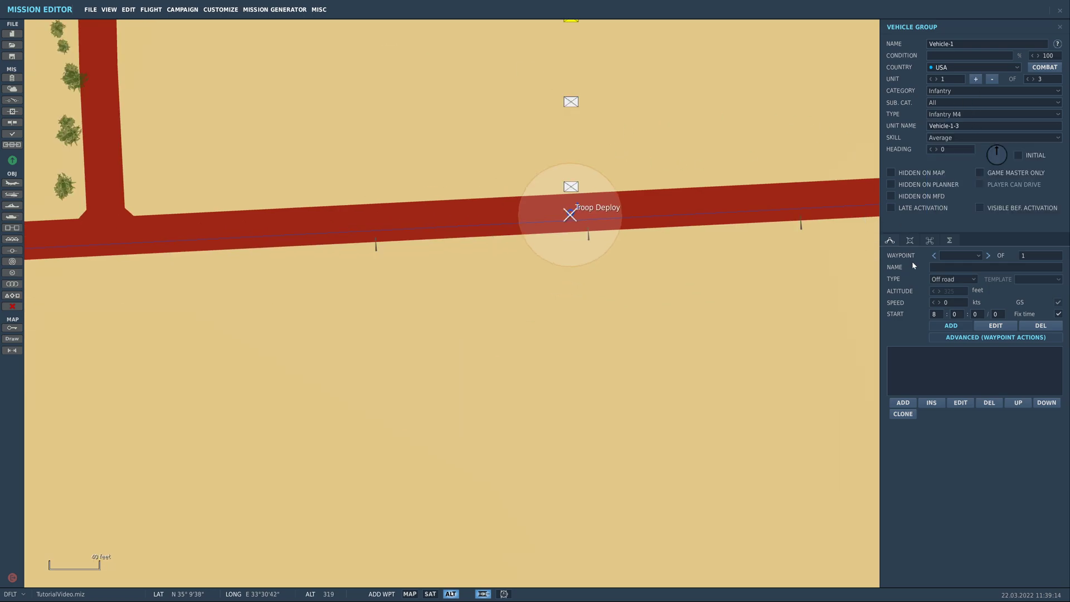
{"action": "left_click", "coordinate": [988, 327]}
{"action": "left_click_drag", "start_coordinate": [546, 197], "coordinate": [548, 319]}
{"action": "left_click_drag", "start_coordinate": [540, 462], "coordinate": [526, 292]}
Step: Add an off-road waypoint for the infantry group in the field north of the Troop Deploy zone
{"action": "left_click", "coordinate": [964, 325]}
{"action": "scroll", "coordinate": [632, 426], "scroll_direction": "down", "scroll_amount": 3}
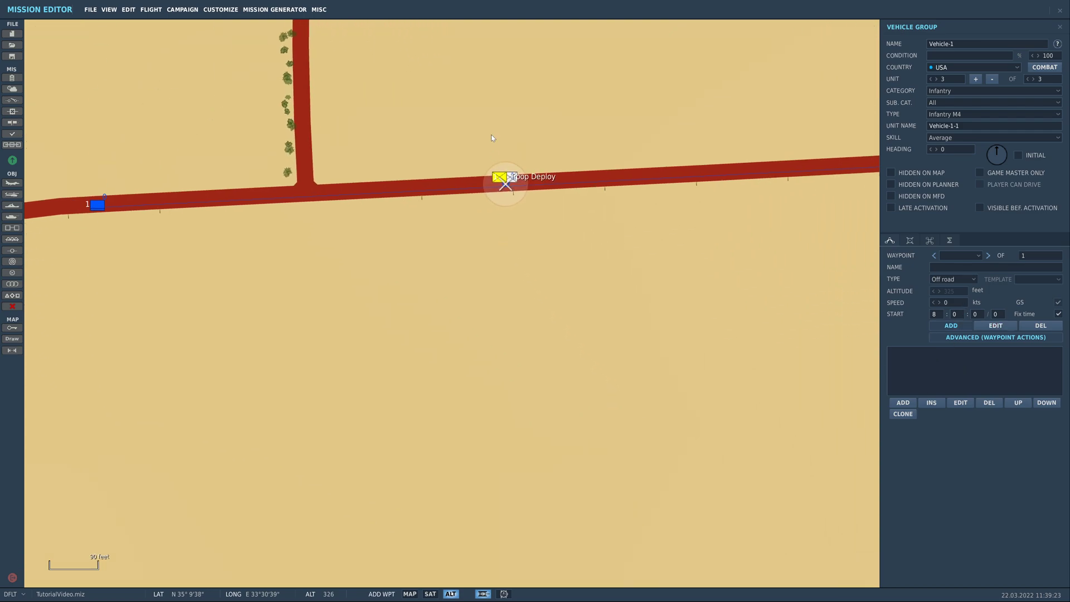
{"action": "scroll", "coordinate": [491, 135], "scroll_direction": "up", "scroll_amount": 2}
{"action": "left_click", "coordinate": [1003, 327]}
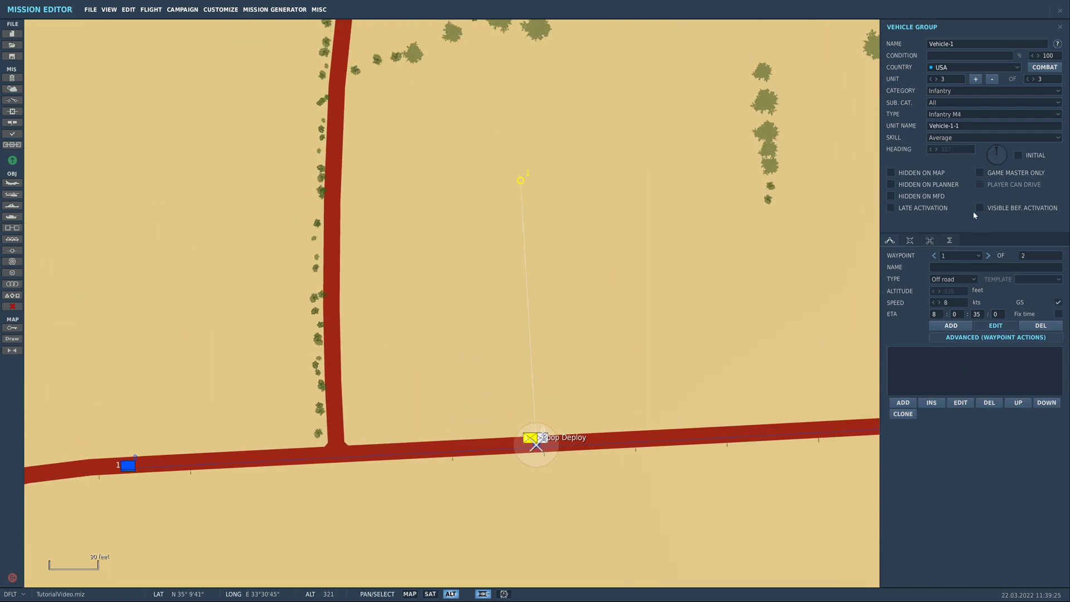
Step: Enable late activation for the infantry group and deselect it
{"action": "left_click", "coordinate": [920, 208]}
{"action": "left_click", "coordinate": [997, 208]}
{"action": "left_click", "coordinate": [738, 337]}
{"action": "scroll", "coordinate": [696, 450], "scroll_direction": "up", "scroll_amount": 5}
{"action": "left_click_drag", "start_coordinate": [506, 451], "coordinate": [798, 348]}
{"action": "scroll", "coordinate": [601, 280], "scroll_direction": "up", "scroll_amount": 1}
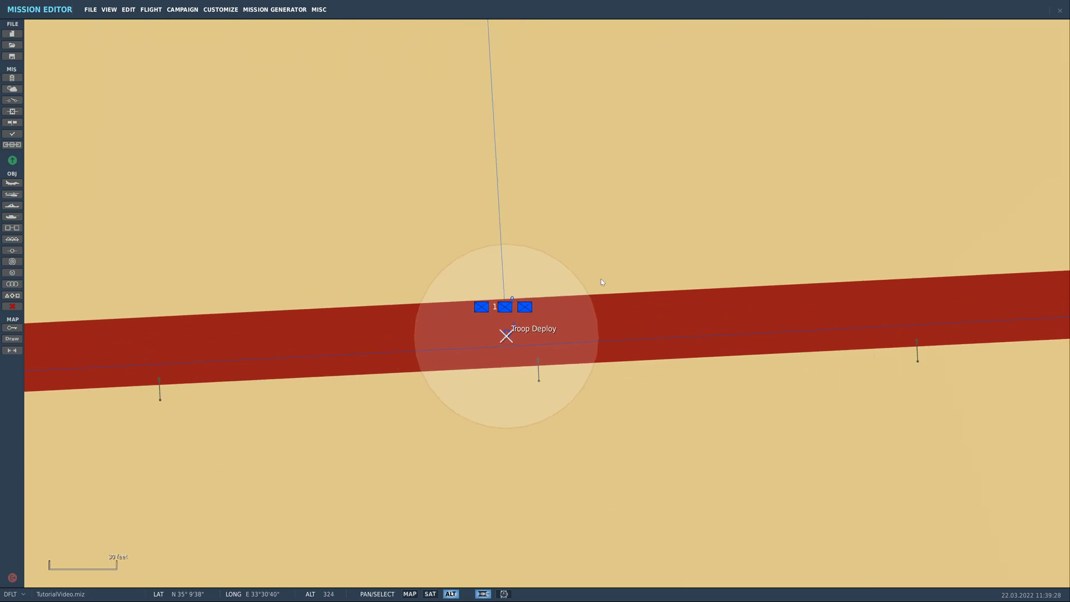
{"action": "scroll", "coordinate": [602, 282], "scroll_direction": "down", "scroll_amount": 4}
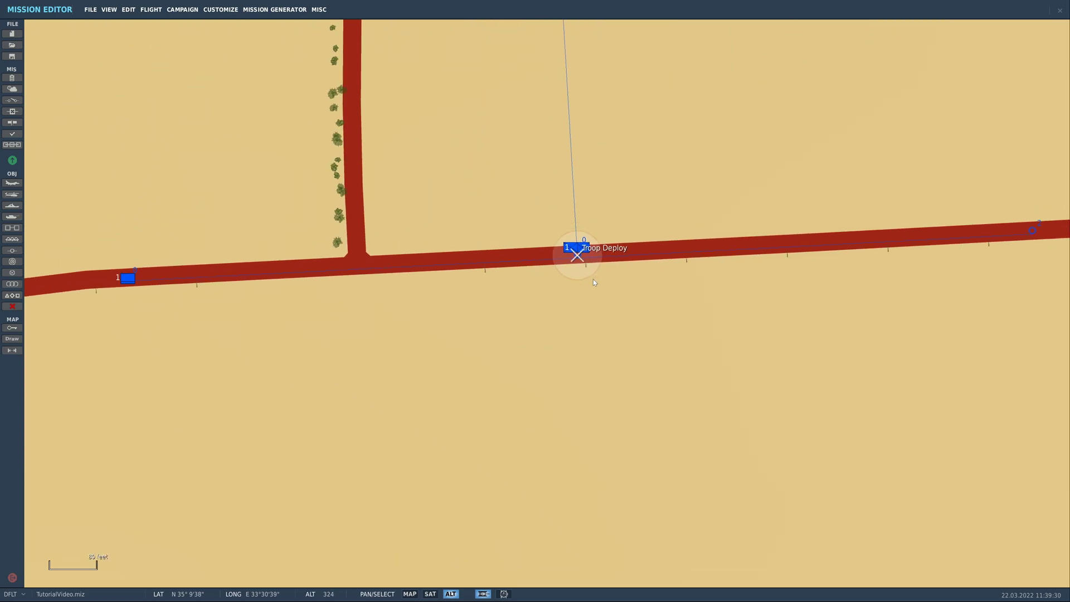
Step: Delete the existing Timer trigger and create a new 1 ONCE trigger named "Deploy Troops"
{"action": "scroll", "coordinate": [593, 281], "scroll_direction": "down", "scroll_amount": 4}
{"action": "left_click", "coordinate": [11, 100]}
{"action": "left_click", "coordinate": [516, 58]}
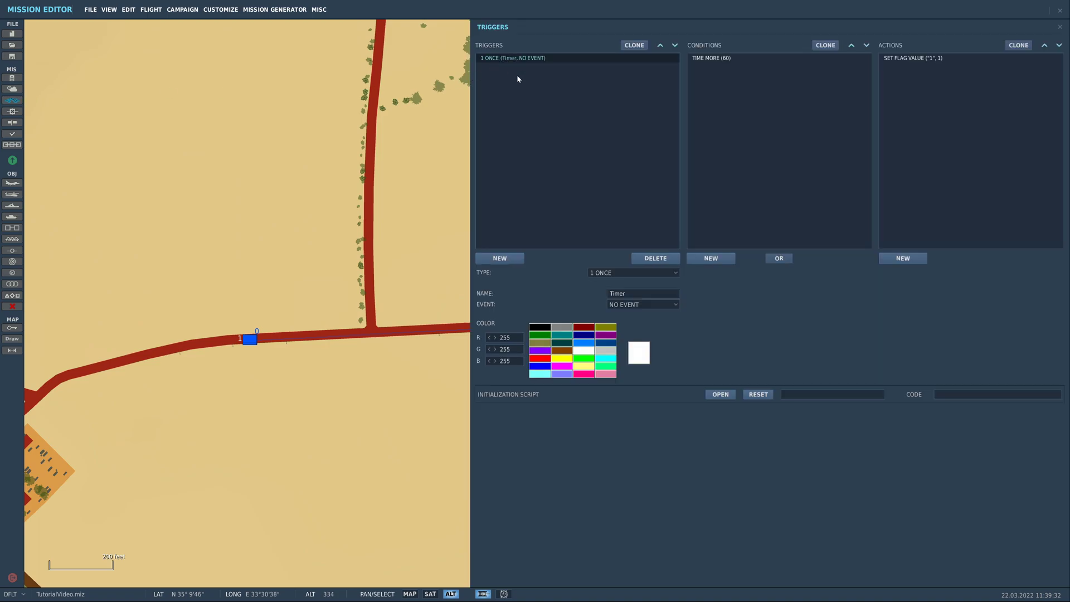
{"action": "left_click", "coordinate": [650, 260]}
{"action": "left_click", "coordinate": [500, 258]}
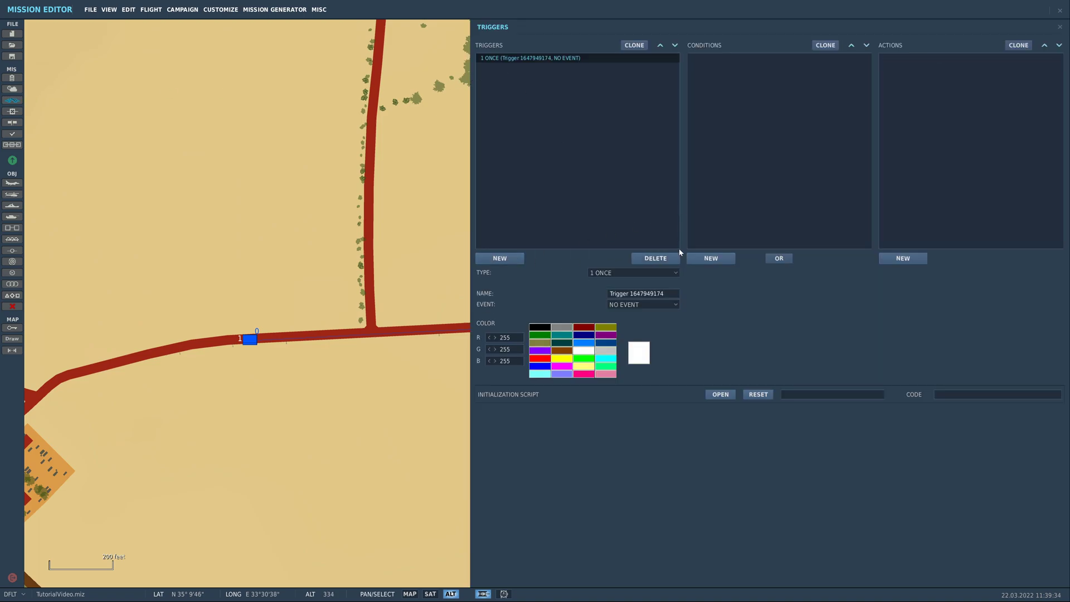
{"action": "left_click_drag", "start_coordinate": [672, 293], "coordinate": [541, 294]}
{"action": "type", "text": "Deploy Troops"}
Step: Add a UNIT INSIDE ZONE condition to the Deploy Troops trigger, using unit Vehicle-1 and zone Troop Deploy
{"action": "right_click_drag", "start_coordinate": [361, 349], "coordinate": [194, 378]}
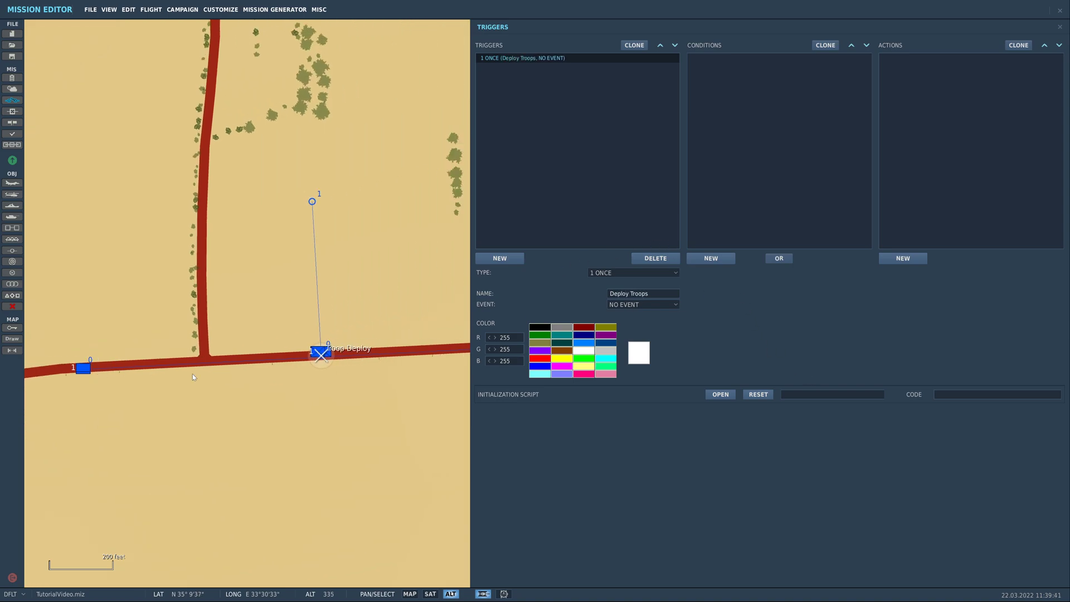
{"action": "scroll", "coordinate": [308, 351], "scroll_direction": "up", "scroll_amount": 5}
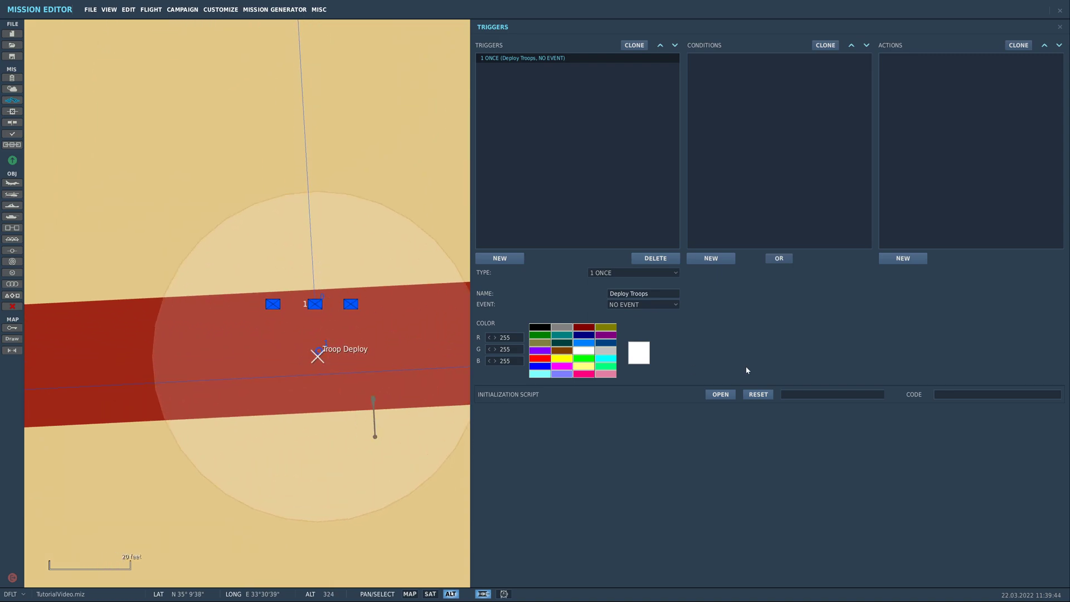
{"action": "left_click", "coordinate": [729, 258]}
{"action": "left_click", "coordinate": [856, 273]}
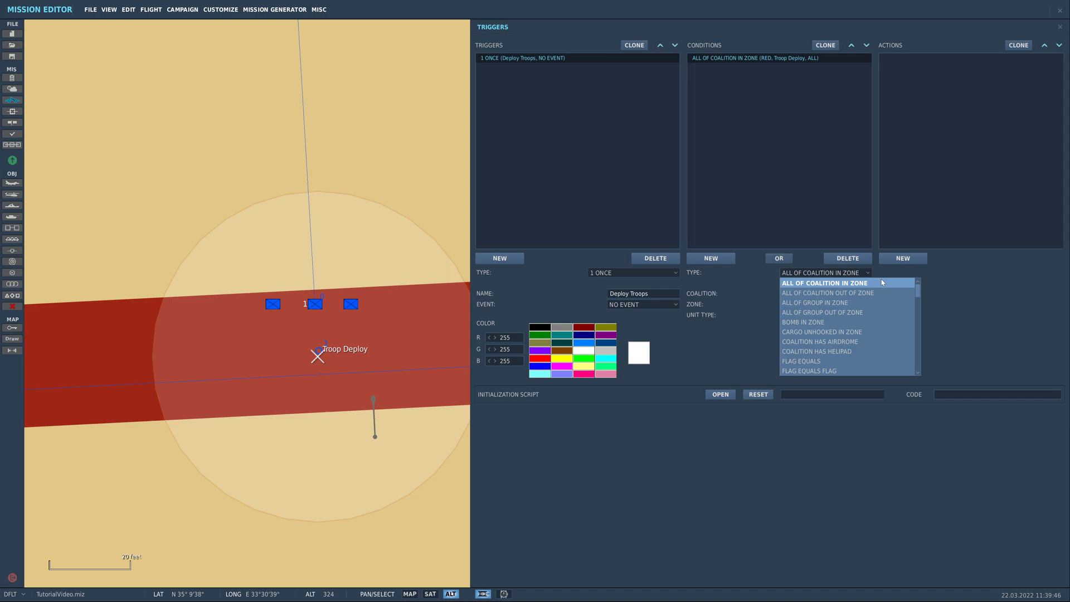
{"action": "scroll", "coordinate": [859, 320], "scroll_direction": "down", "scroll_amount": 10}
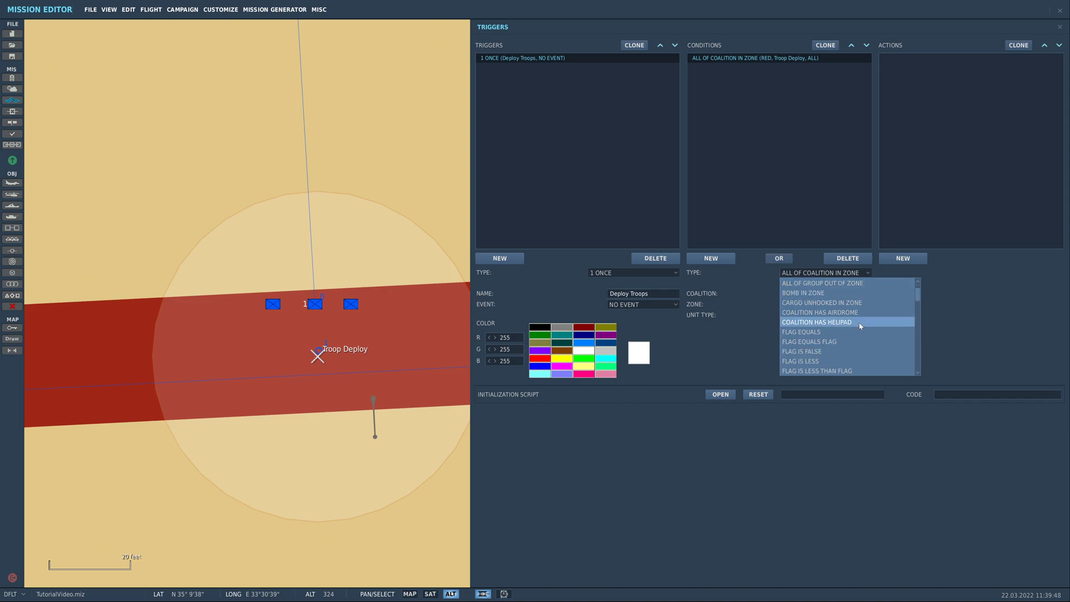
{"action": "scroll", "coordinate": [864, 329], "scroll_direction": "down", "scroll_amount": 3}
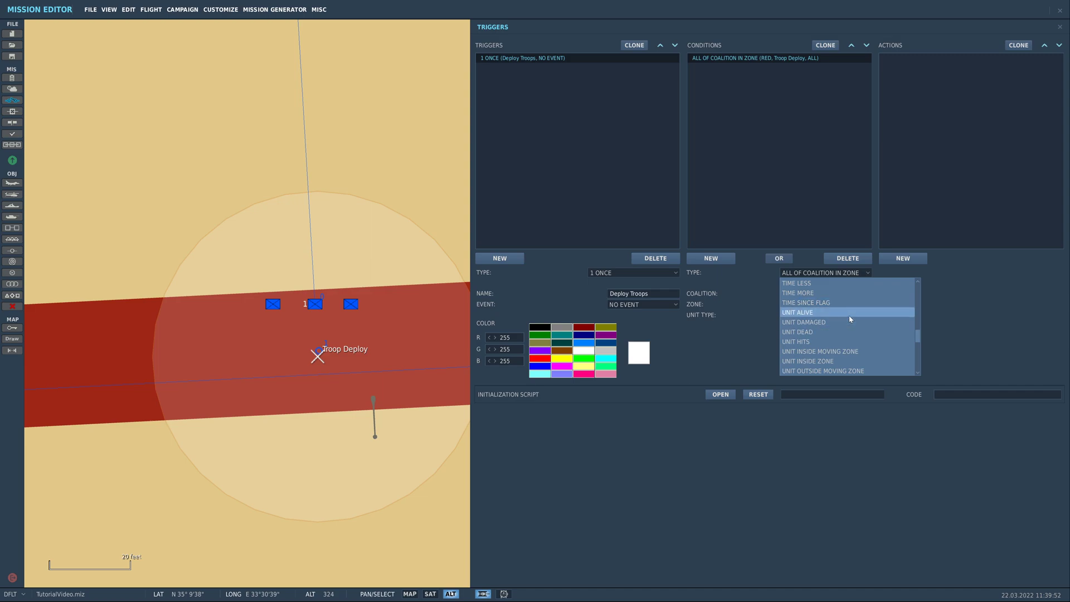
{"action": "scroll", "coordinate": [863, 357], "scroll_direction": "down", "scroll_amount": 3}
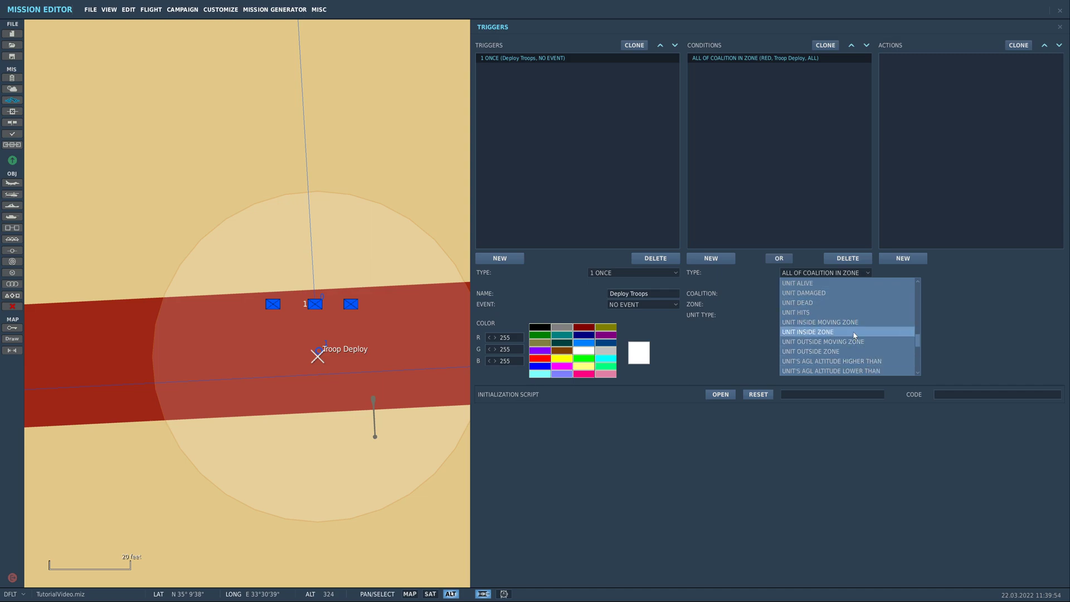
{"action": "left_click", "coordinate": [852, 331]}
{"action": "left_click", "coordinate": [856, 294]}
{"action": "left_click", "coordinate": [854, 303]}
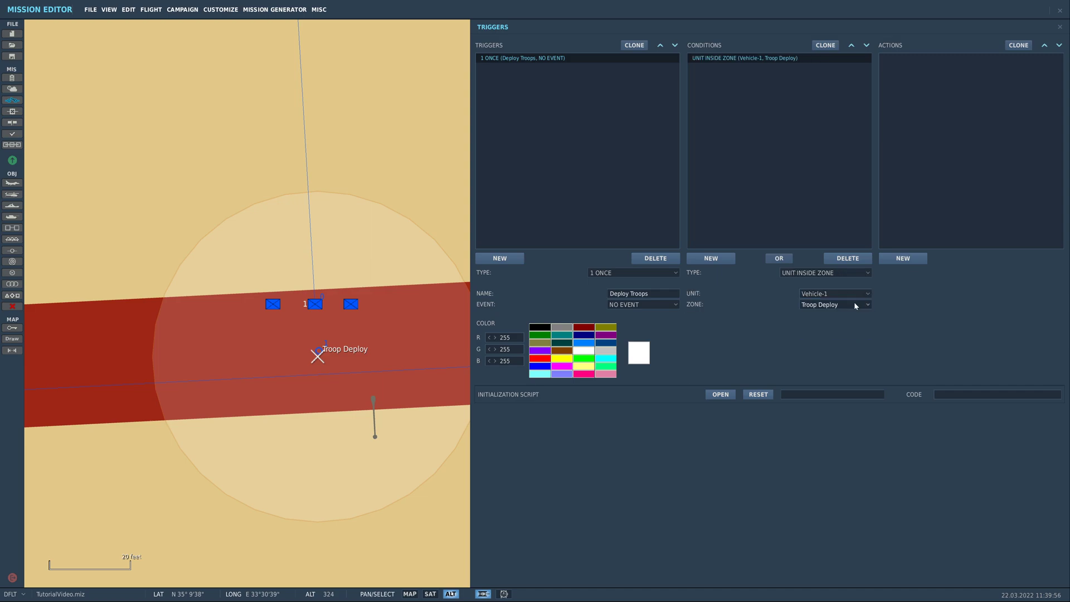
{"action": "left_click", "coordinate": [854, 304]}
{"action": "left_click", "coordinate": [854, 314]}
Step: Add a SET FLAG VALUE action to the Deploy Troops trigger, setting flag 1 to value 1
{"action": "left_click", "coordinate": [914, 259]}
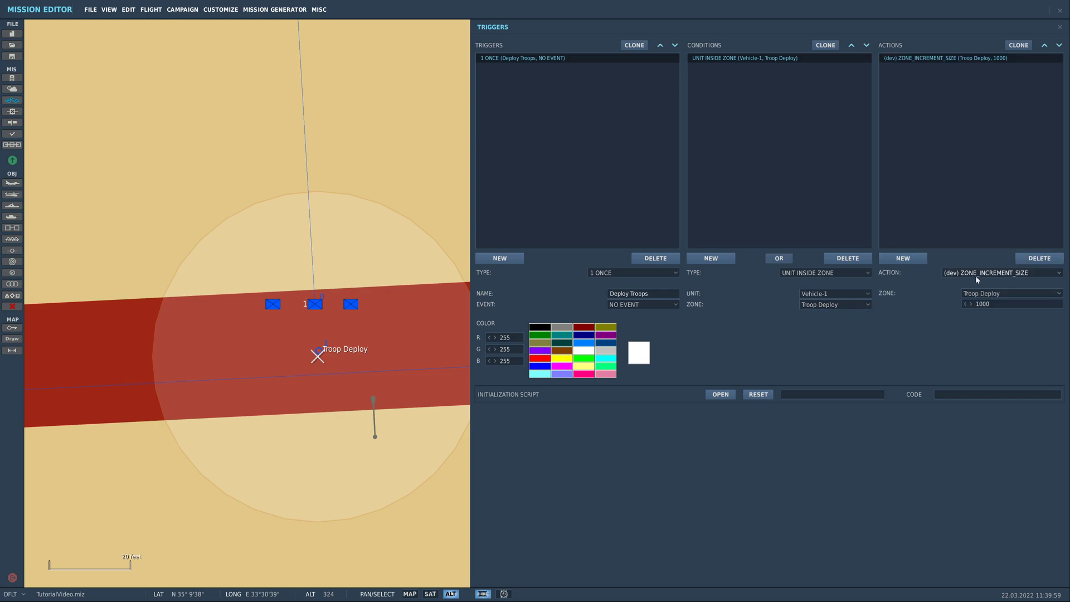
{"action": "left_click", "coordinate": [975, 273]}
{"action": "scroll", "coordinate": [1003, 346], "scroll_direction": "down", "scroll_amount": 8}
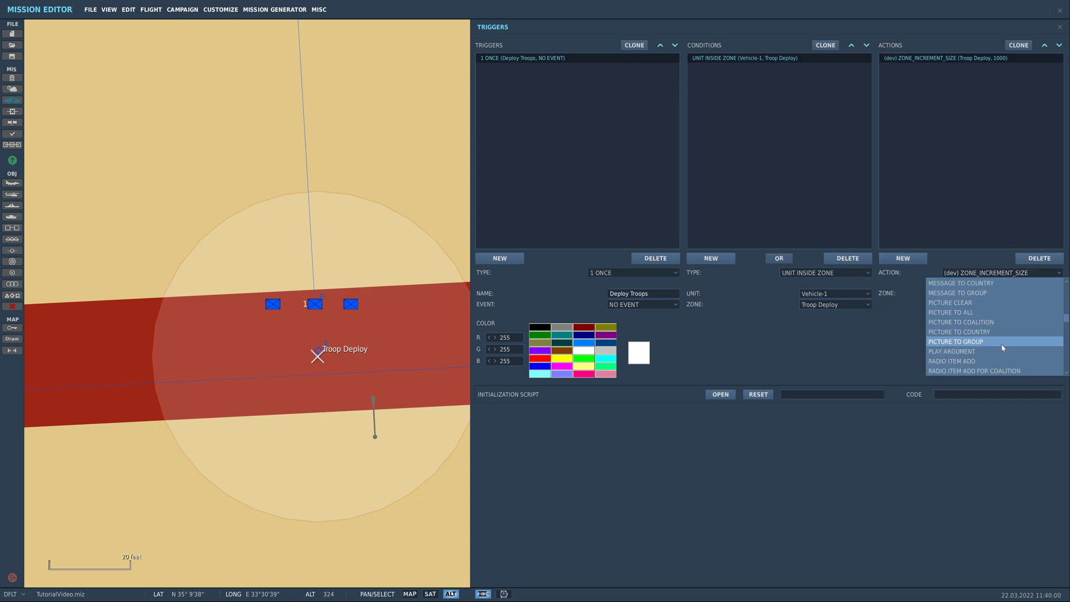
{"action": "left_click", "coordinate": [995, 311]}
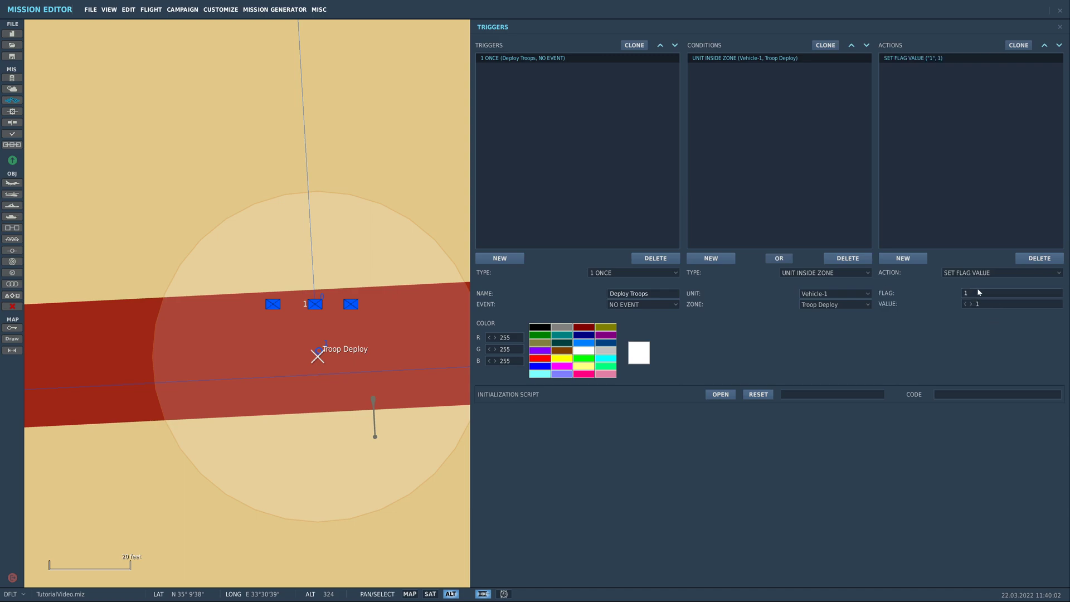
{"action": "left_click", "coordinate": [803, 151]}
Step: Add a second condition, UNIT'S SPEED LOWER THAN, for Vehicle-1 with the speed set to 1 kts
{"action": "left_click", "coordinate": [711, 258]}
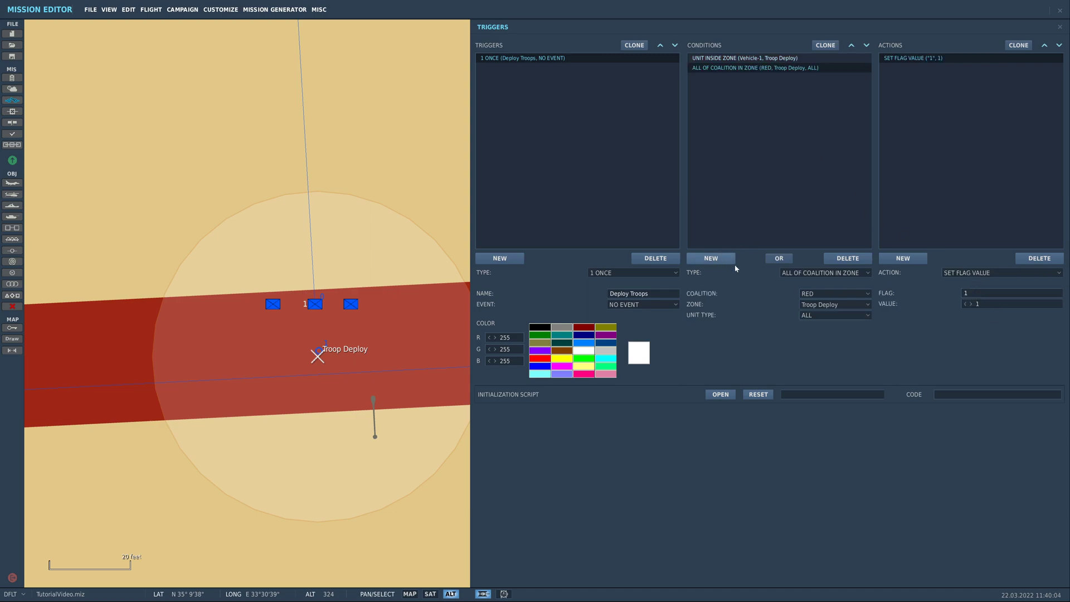
{"action": "left_click", "coordinate": [825, 272]}
{"action": "scroll", "coordinate": [845, 350], "scroll_direction": "down", "scroll_amount": 10}
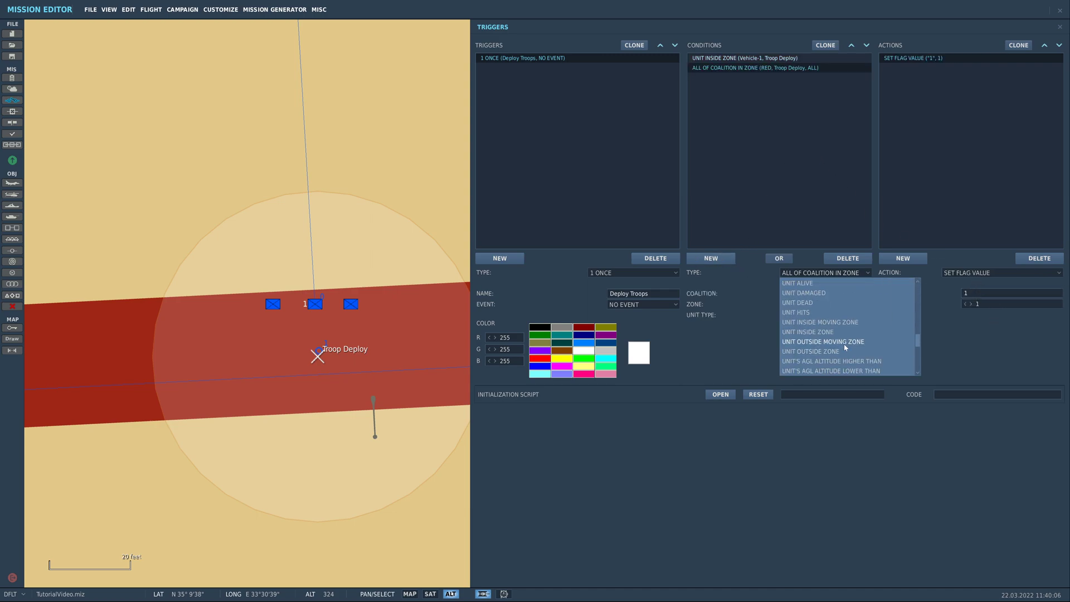
{"action": "scroll", "coordinate": [875, 342], "scroll_direction": "down", "scroll_amount": 6}
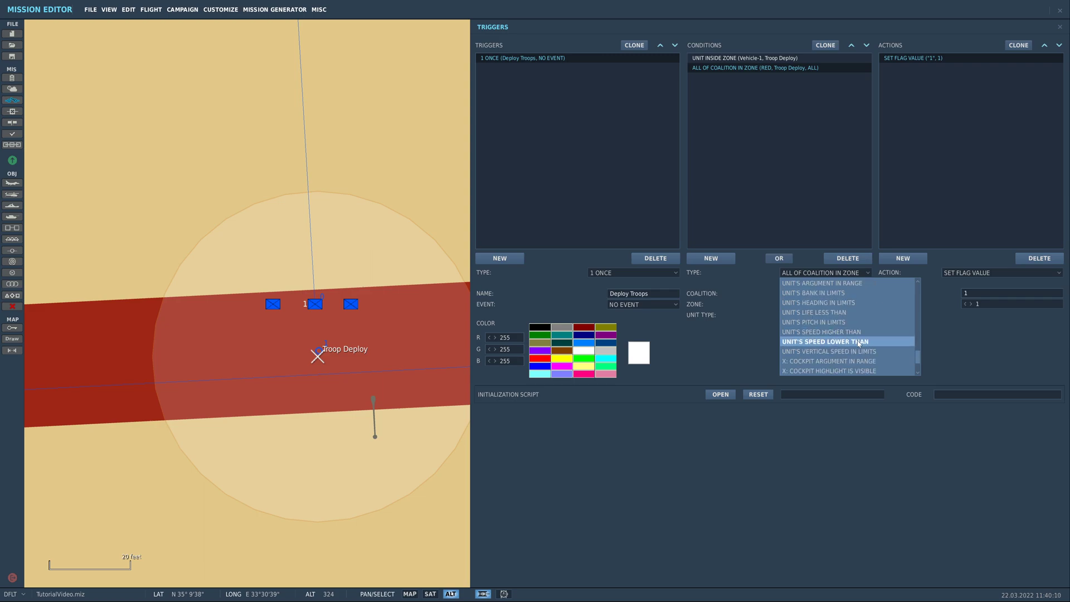
{"action": "left_click", "coordinate": [869, 341]}
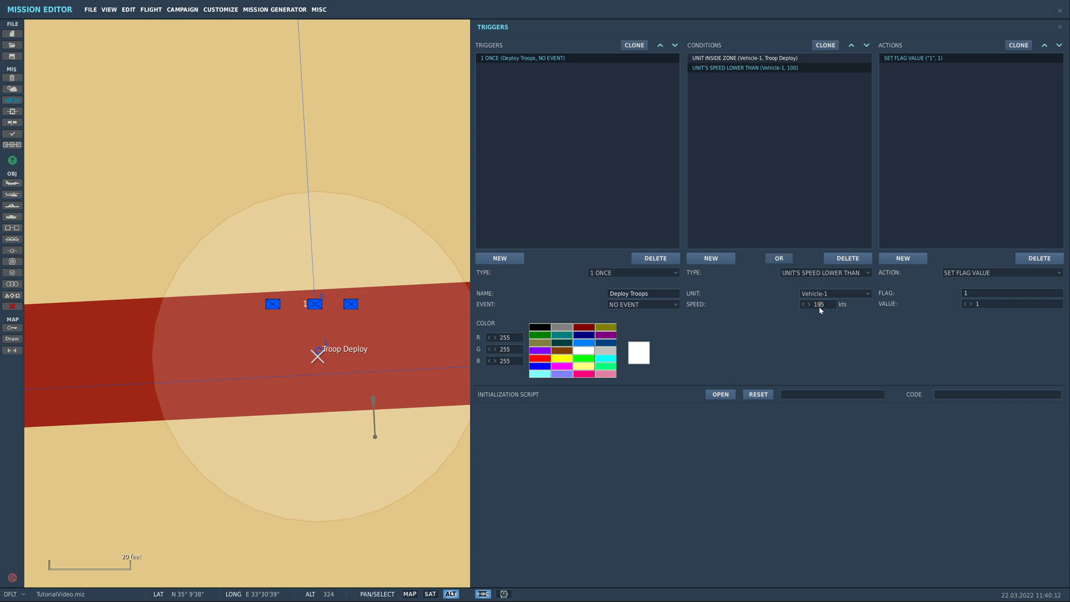
{"action": "type", "text": "1"}
{"action": "left_click", "coordinate": [747, 189]}
{"action": "left_click", "coordinate": [626, 188]}
{"action": "left_click", "coordinate": [338, 239]}
{"action": "scroll", "coordinate": [270, 354], "scroll_direction": "down", "scroll_amount": 6}
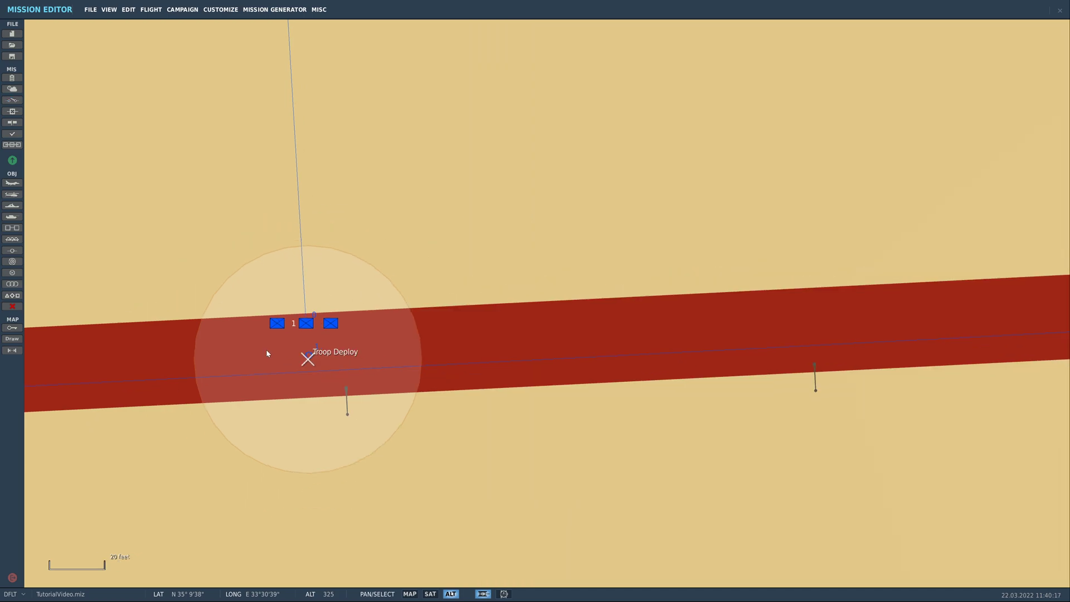
{"action": "left_click_drag", "start_coordinate": [268, 353], "coordinate": [667, 322]}
{"action": "left_click", "coordinate": [160, 349]}
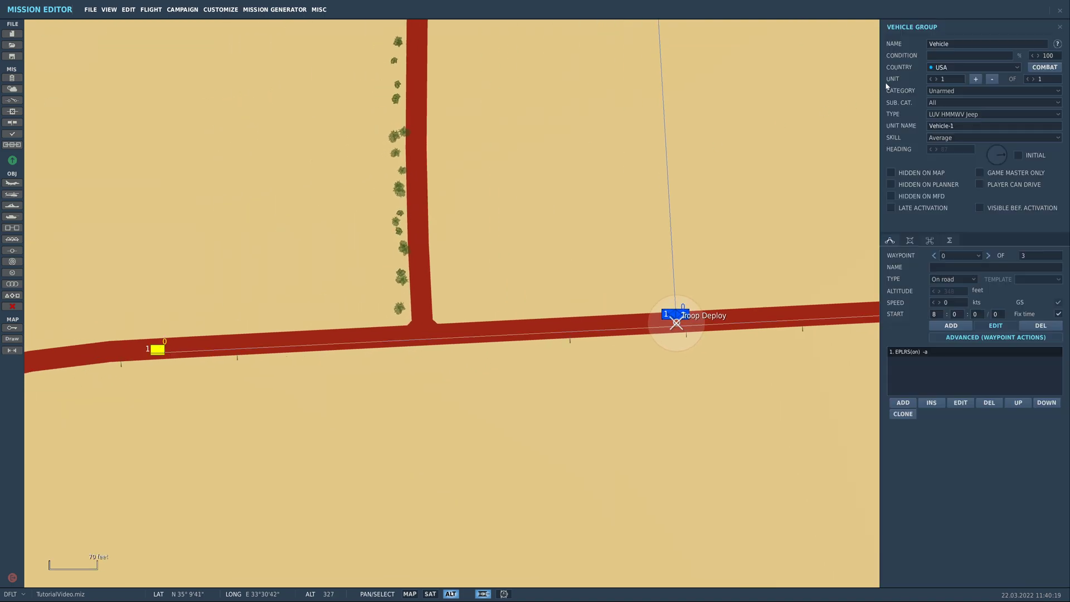
{"action": "left_click", "coordinate": [723, 224]}
{"action": "scroll", "coordinate": [731, 331], "scroll_direction": "up", "scroll_amount": 5}
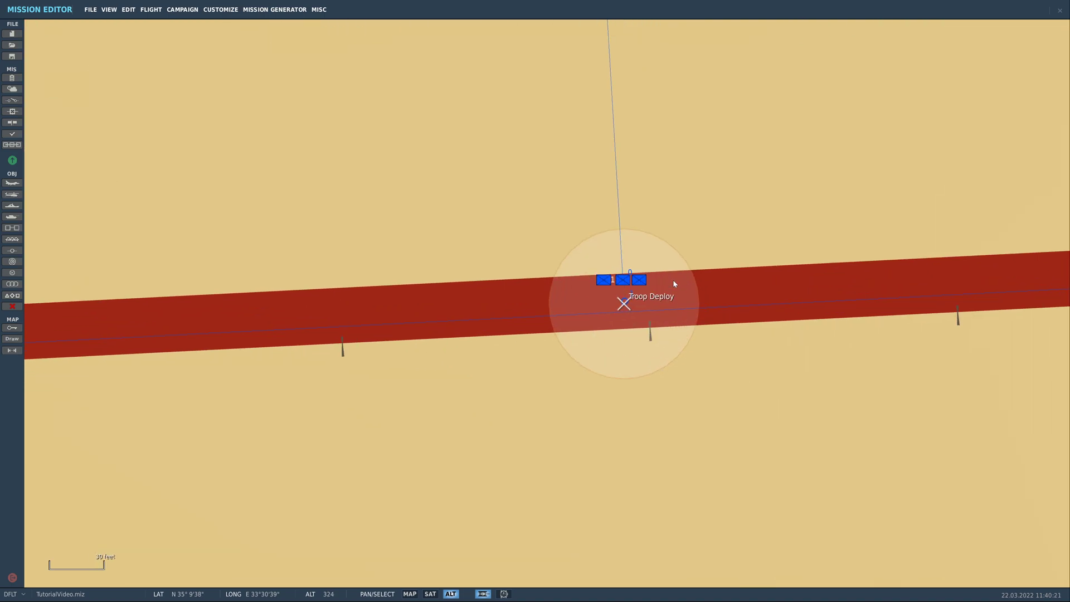
Step: Add a GROUP ACTIVATE action to the Deploy Troops trigger that activates the infantry group Vehicle-1
{"action": "left_click", "coordinate": [12, 99]}
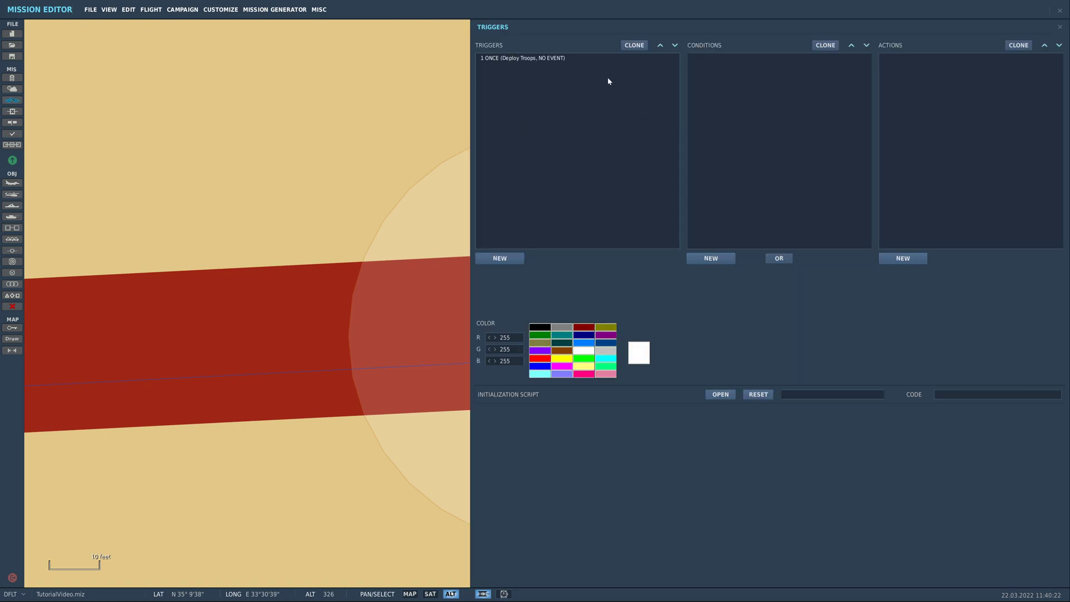
{"action": "left_click", "coordinate": [608, 58]}
{"action": "left_click", "coordinate": [905, 58]}
{"action": "left_click", "coordinate": [917, 259]}
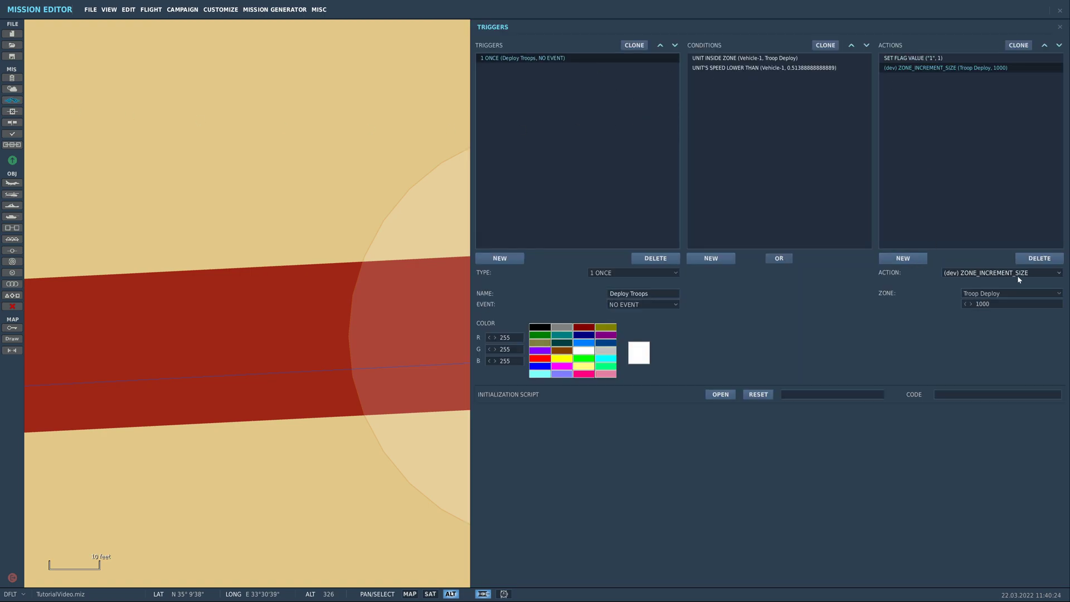
{"action": "left_click", "coordinate": [1018, 273]}
{"action": "scroll", "coordinate": [1003, 336], "scroll_direction": "down", "scroll_amount": 2}
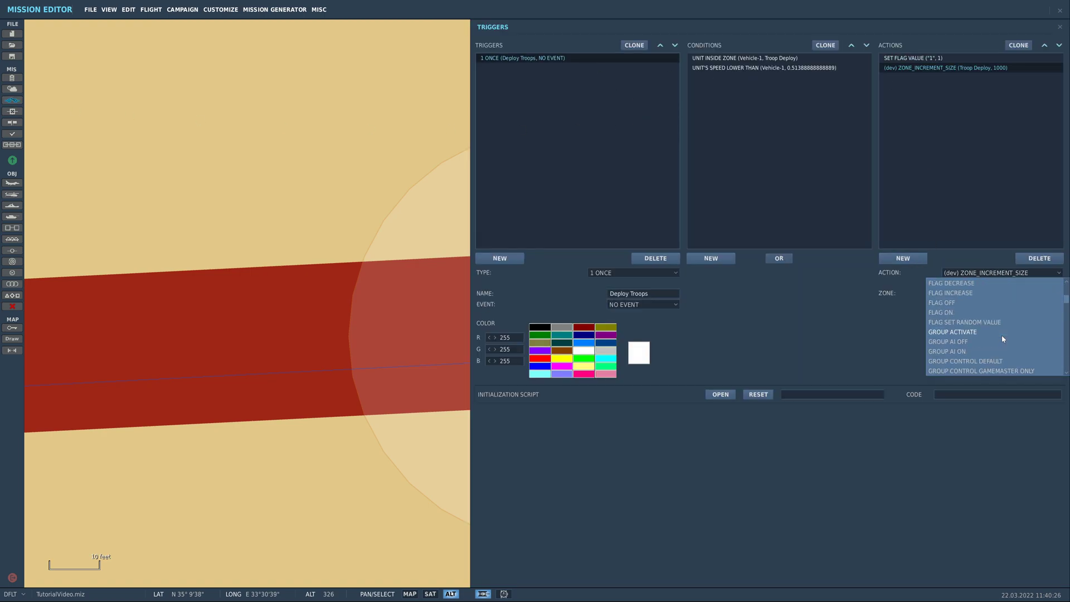
{"action": "left_click", "coordinate": [999, 341]}
{"action": "left_click", "coordinate": [995, 273]}
{"action": "left_click", "coordinate": [978, 332]}
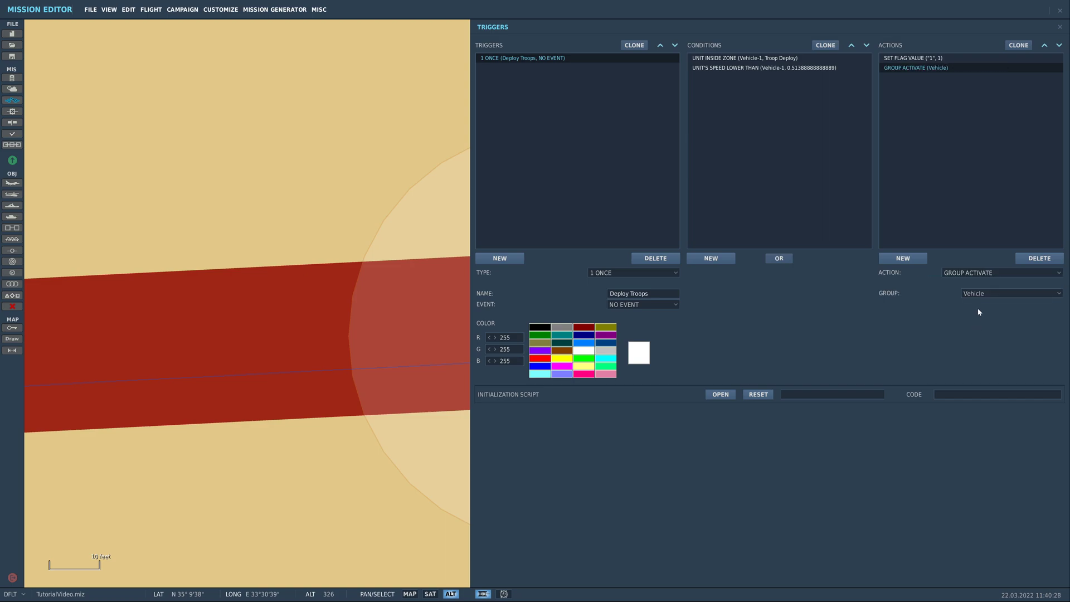
{"action": "left_click", "coordinate": [981, 294]}
{"action": "left_click", "coordinate": [977, 314]}
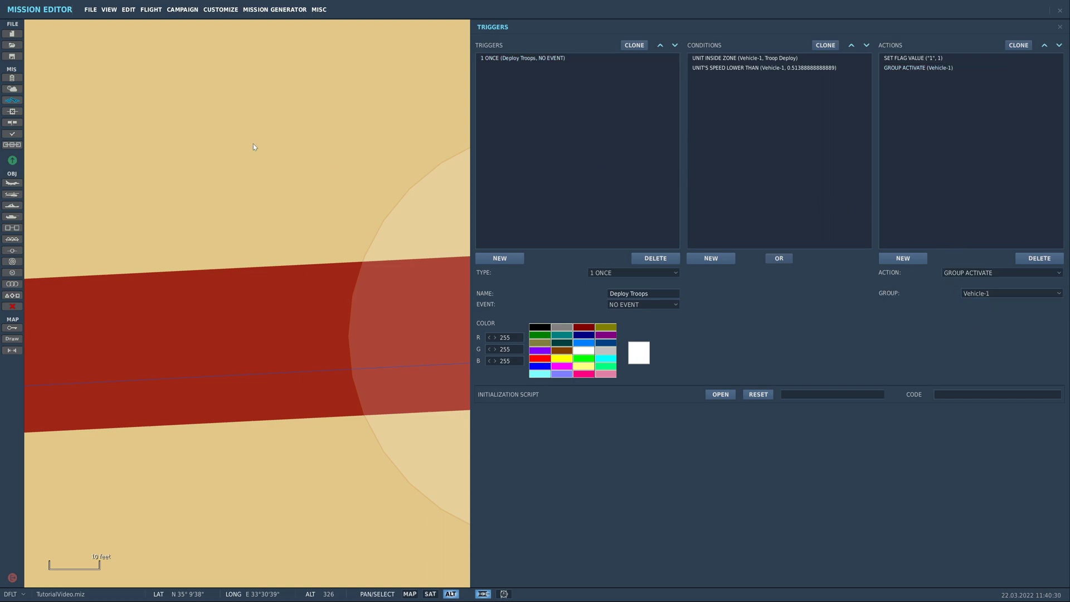
Step: Review the vehicle's road route, the infantry group in the Troop Deploy zone, and the onward waypoint on the map
{"action": "left_click", "coordinate": [13, 101]}
{"action": "scroll", "coordinate": [474, 320], "scroll_direction": "down", "scroll_amount": 5}
{"action": "scroll", "coordinate": [446, 374], "scroll_direction": "down", "scroll_amount": 3}
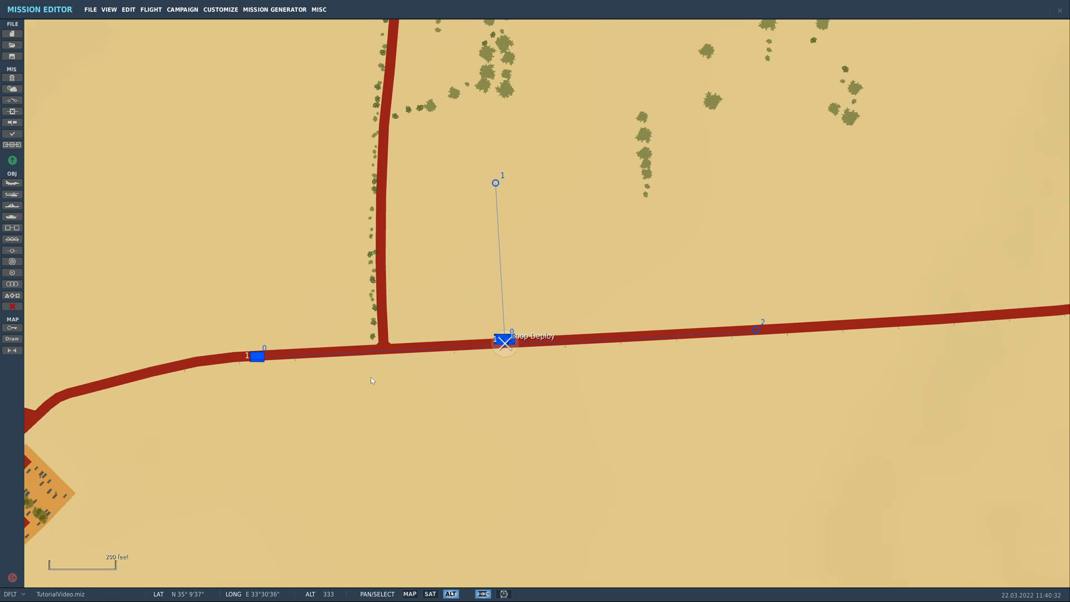
{"action": "scroll", "coordinate": [250, 376], "scroll_direction": "up", "scroll_amount": 4}
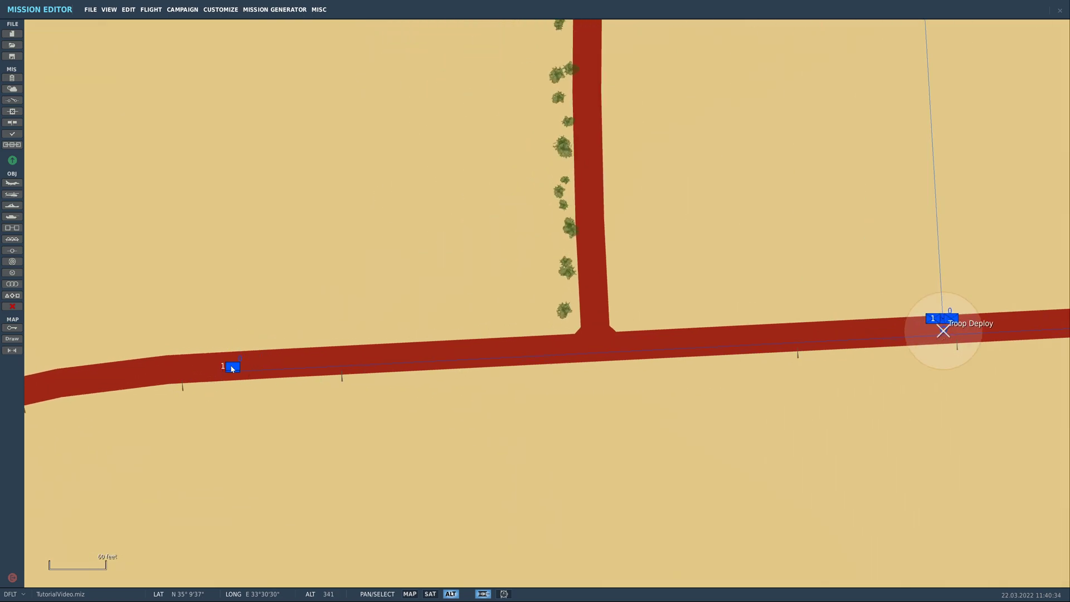
{"action": "left_click_drag", "start_coordinate": [936, 347], "coordinate": [571, 330]}
{"action": "scroll", "coordinate": [573, 318], "scroll_direction": "up", "scroll_amount": 5}
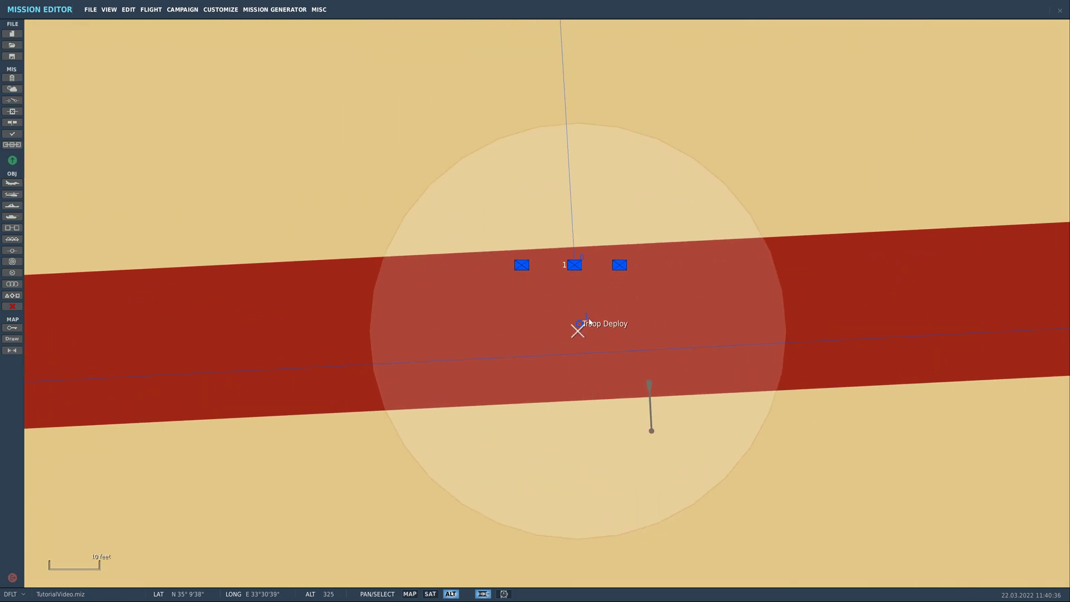
{"action": "left_click", "coordinate": [581, 327]}
{"action": "scroll", "coordinate": [677, 421], "scroll_direction": "down", "scroll_amount": 2}
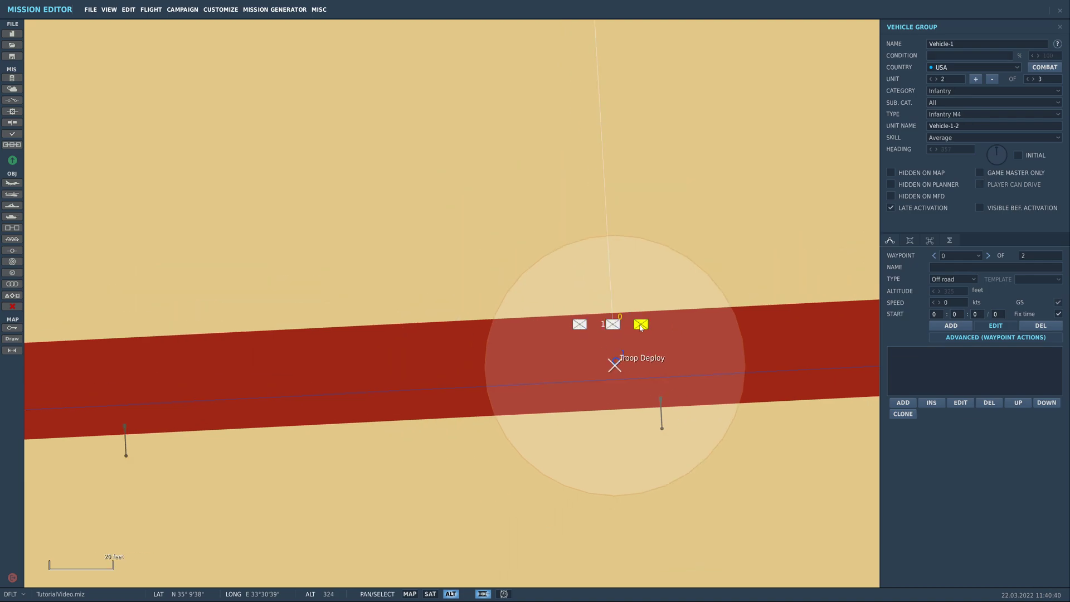
{"action": "left_click", "coordinate": [609, 350]}
{"action": "scroll", "coordinate": [588, 345], "scroll_direction": "down", "scroll_amount": 6}
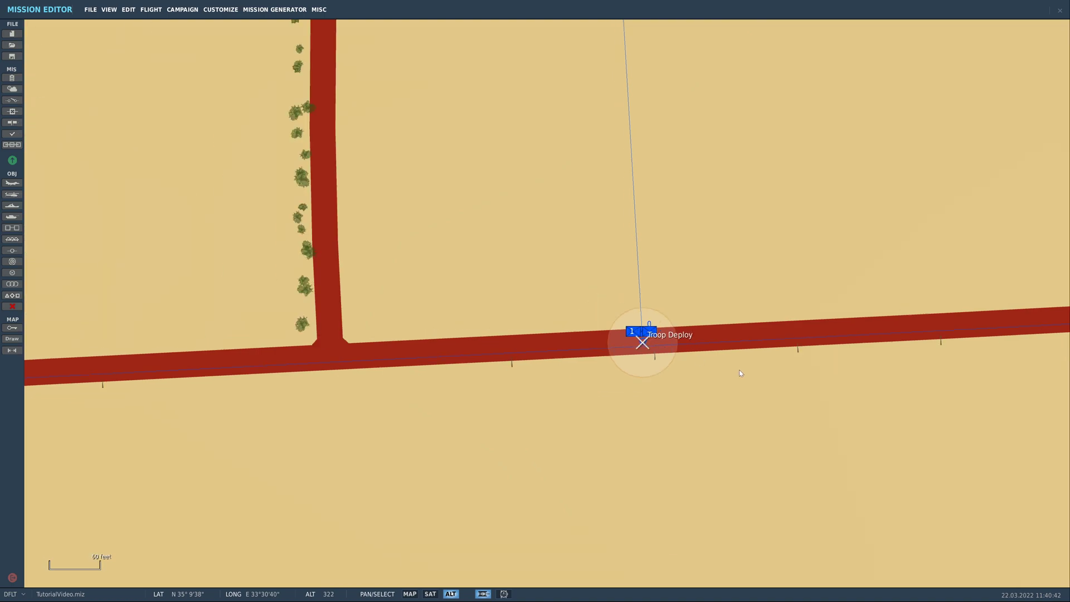
{"action": "left_click", "coordinate": [583, 380]}
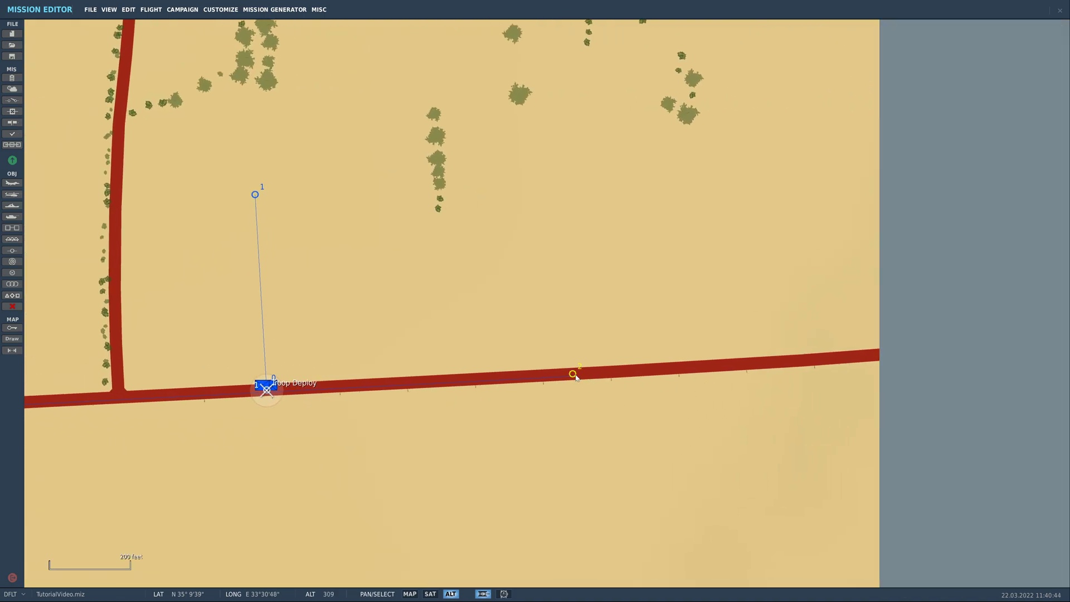
{"action": "left_click_drag", "start_coordinate": [184, 371], "coordinate": [268, 375]}
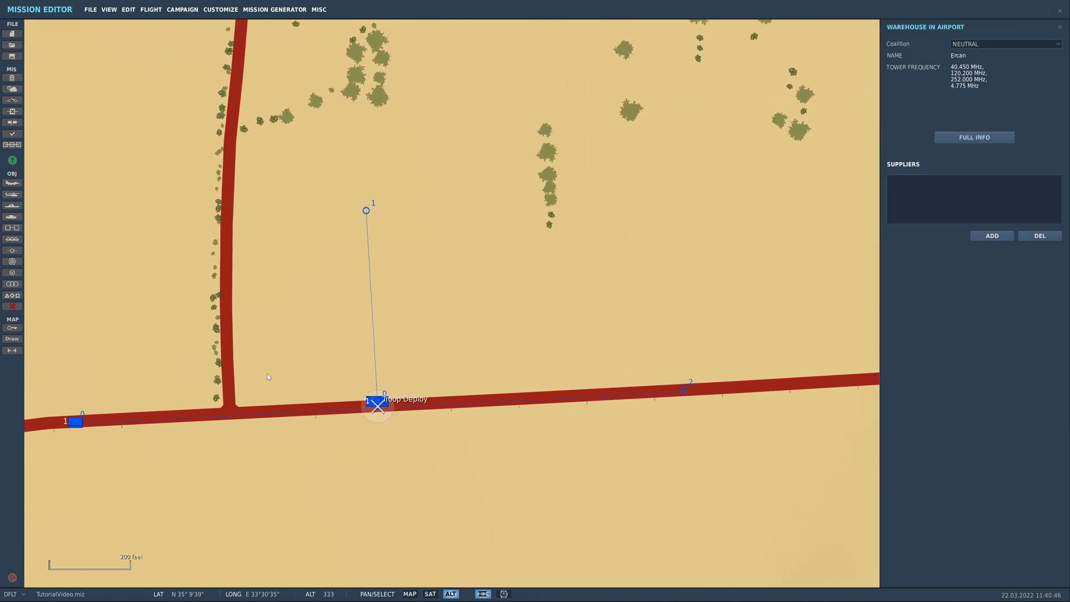
{"action": "scroll", "coordinate": [351, 418], "scroll_direction": "up", "scroll_amount": 3}
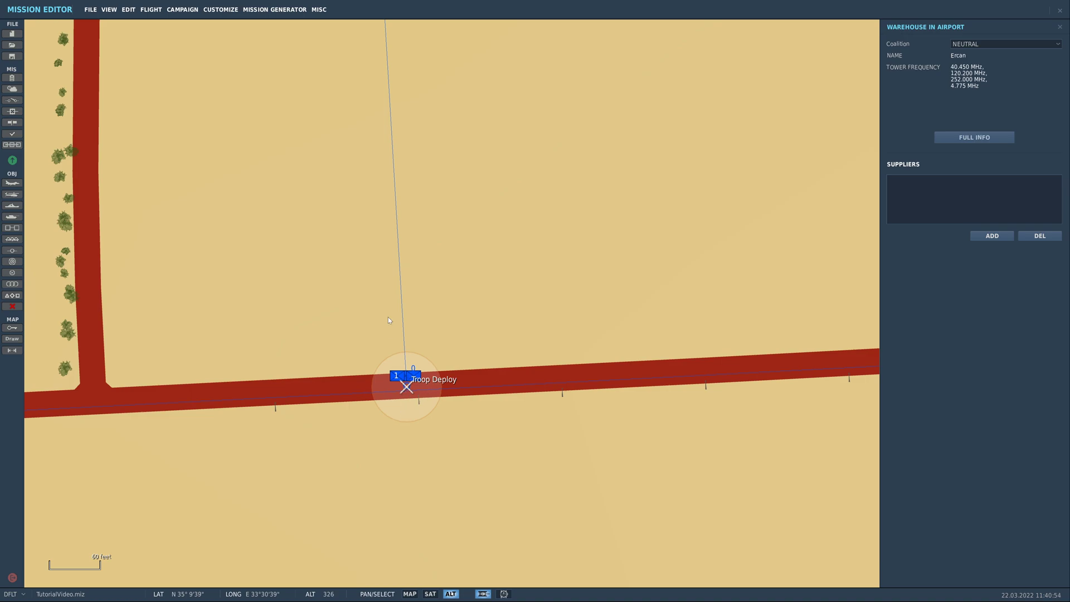
Step: Run the mission and start the simulation from its briefing to test the troop deployment
{"action": "left_click", "coordinate": [18, 161]}
{"action": "left_click", "coordinate": [478, 331]}
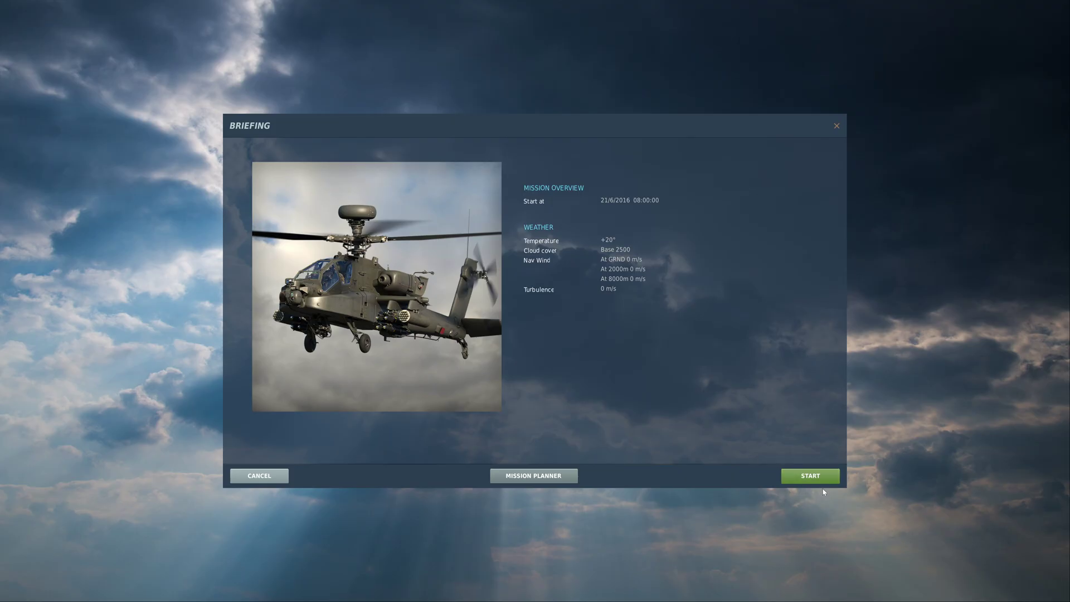
{"action": "left_click", "coordinate": [809, 479]}
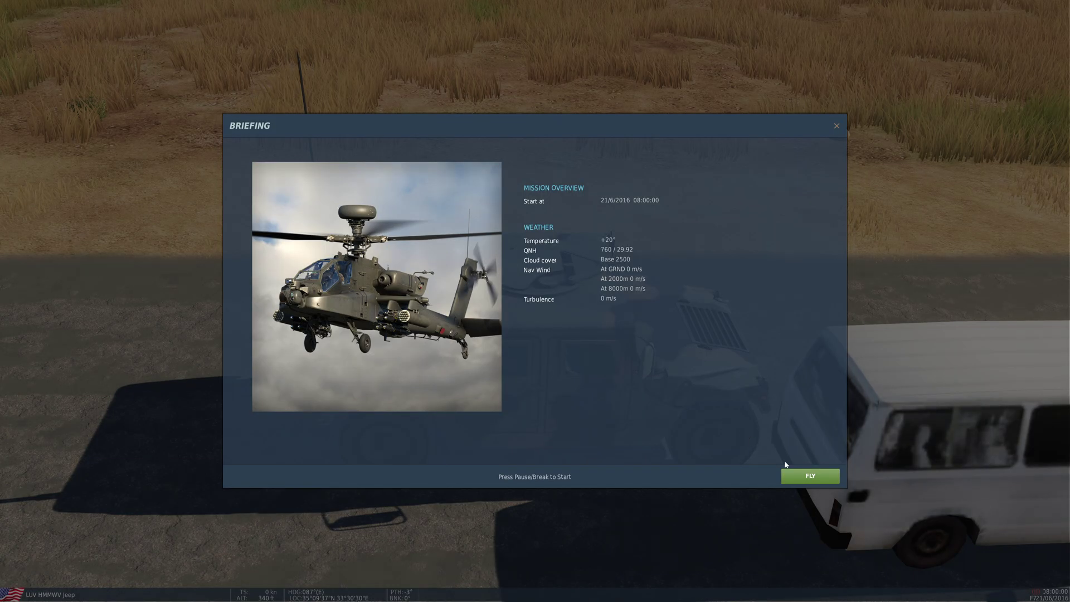
{"action": "left_click", "coordinate": [791, 471]}
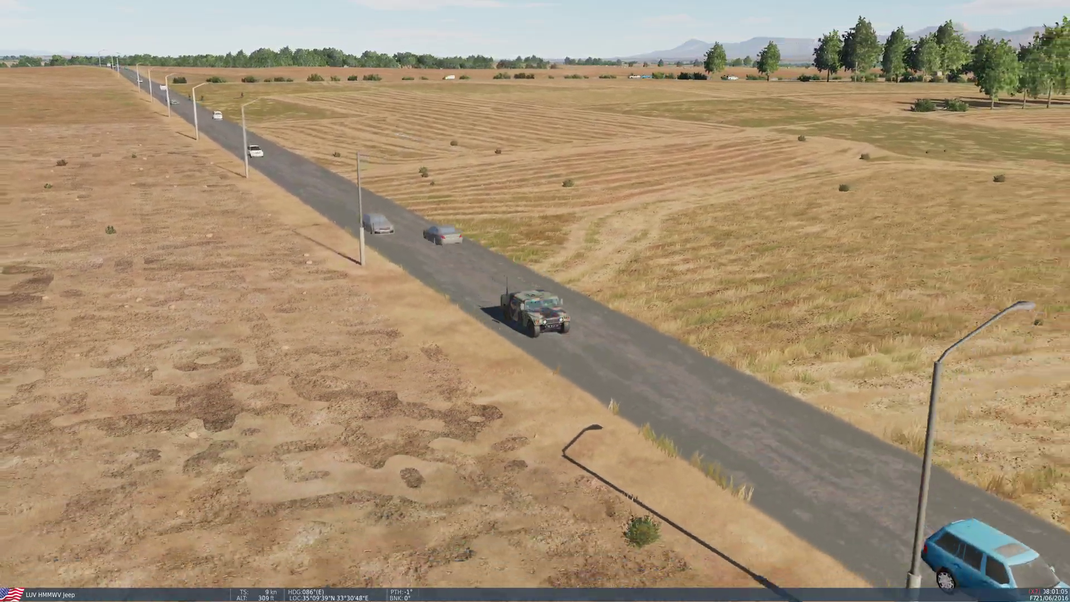
Step: Watch the deployed infantry in the running mission, and quit back to the mission editor
{"action": "key", "text": "F7"}
{"action": "scroll", "coordinate": [535, 301], "scroll_direction": "down", "scroll_amount": 10}
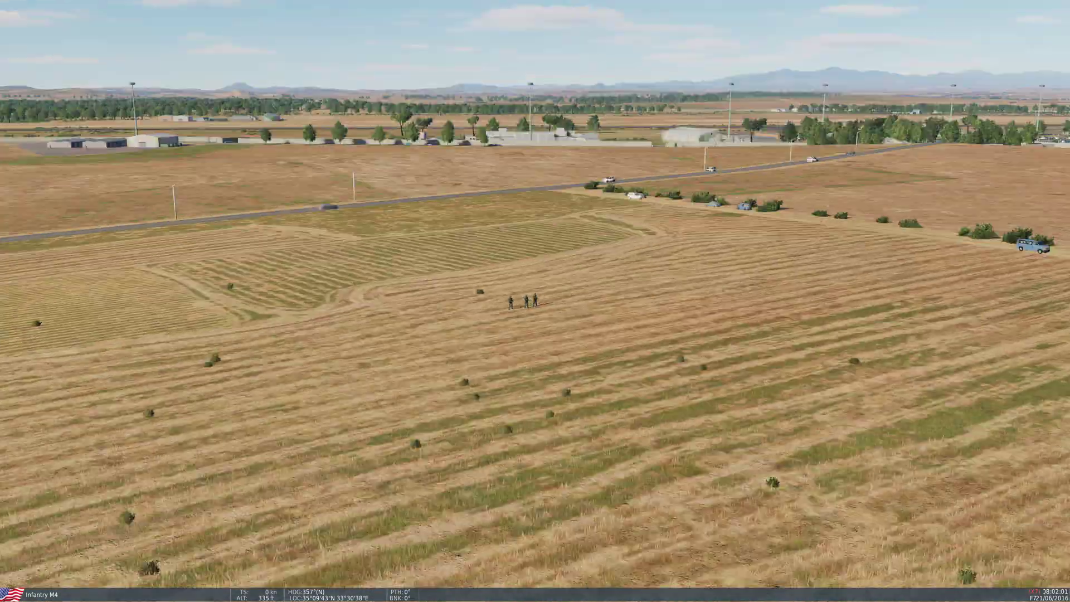
{"action": "key", "text": "Escape"}
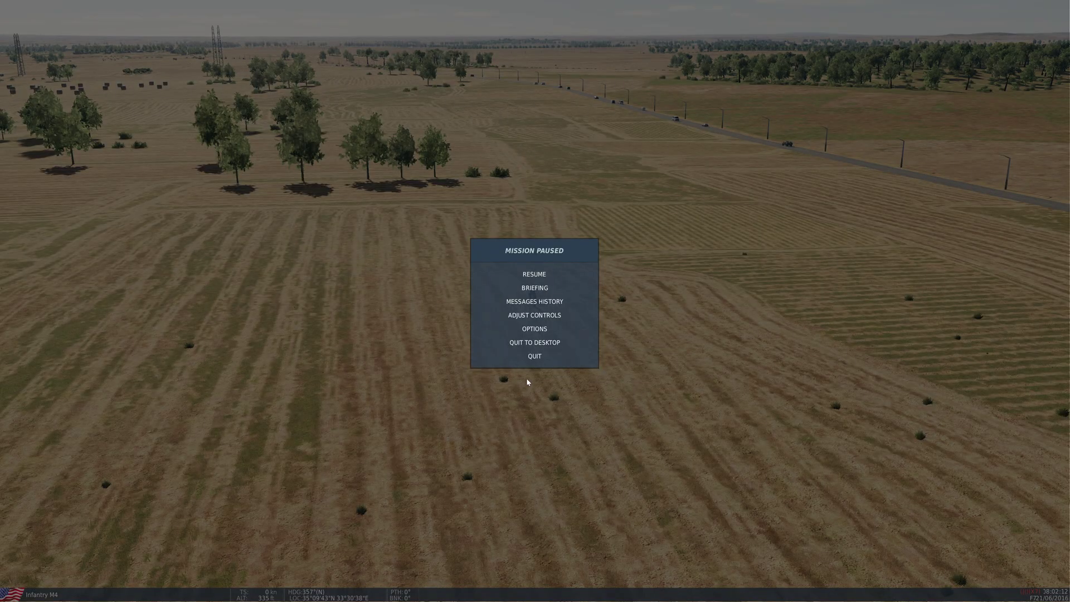
{"action": "left_click", "coordinate": [535, 355]}
{"action": "left_click", "coordinate": [289, 479]}
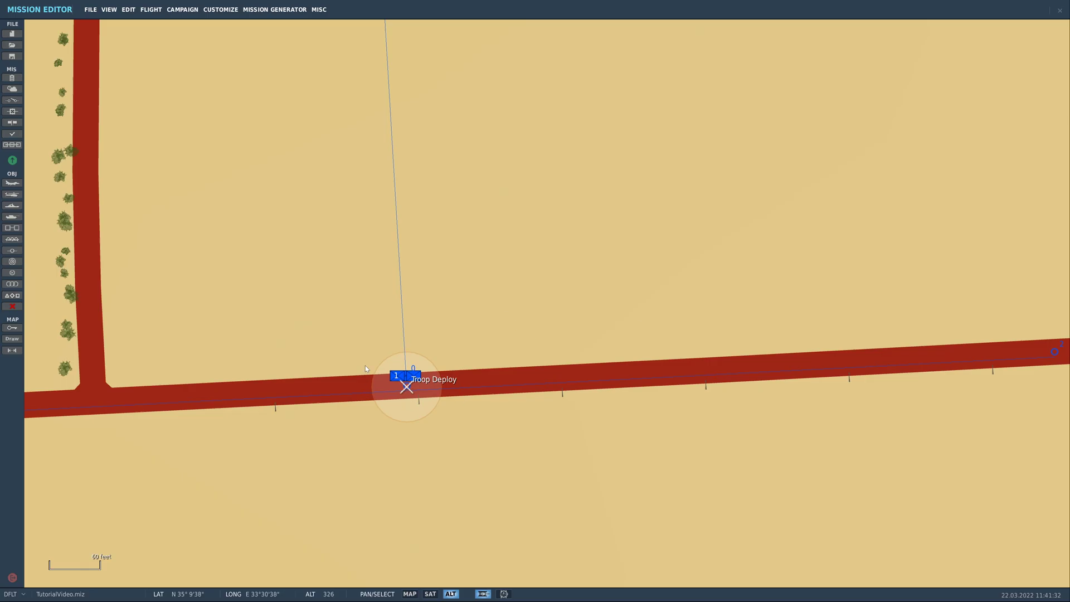
Step: Move the vehicle's waypoint 1 along the road back into the Troop Deploy zone
{"action": "scroll", "coordinate": [366, 368], "scroll_direction": "up", "scroll_amount": 5}
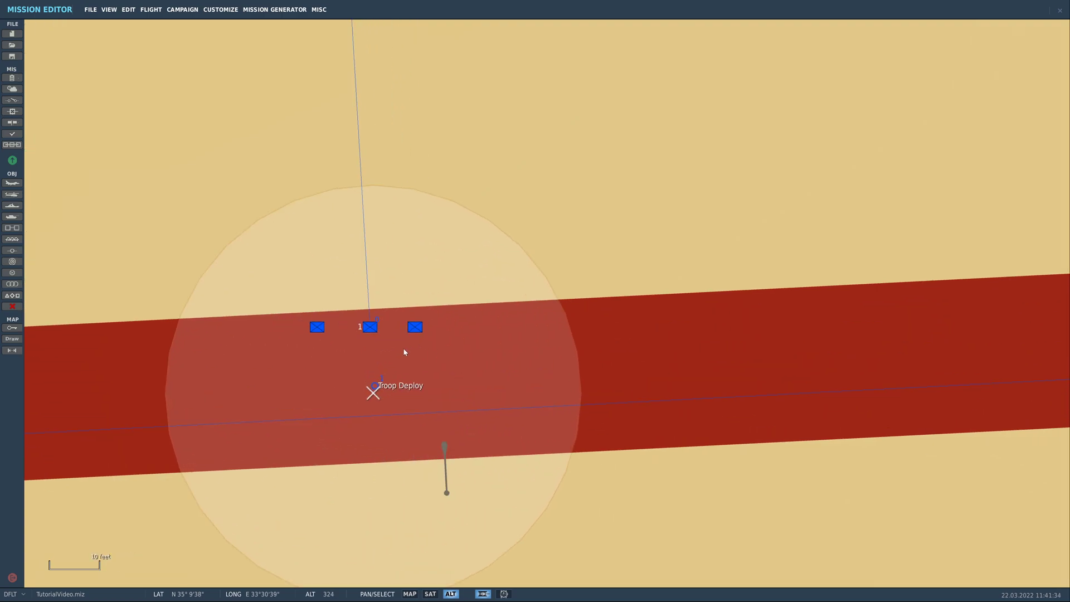
{"action": "scroll", "coordinate": [405, 352], "scroll_direction": "down", "scroll_amount": 5}
{"action": "left_click", "coordinate": [494, 387]}
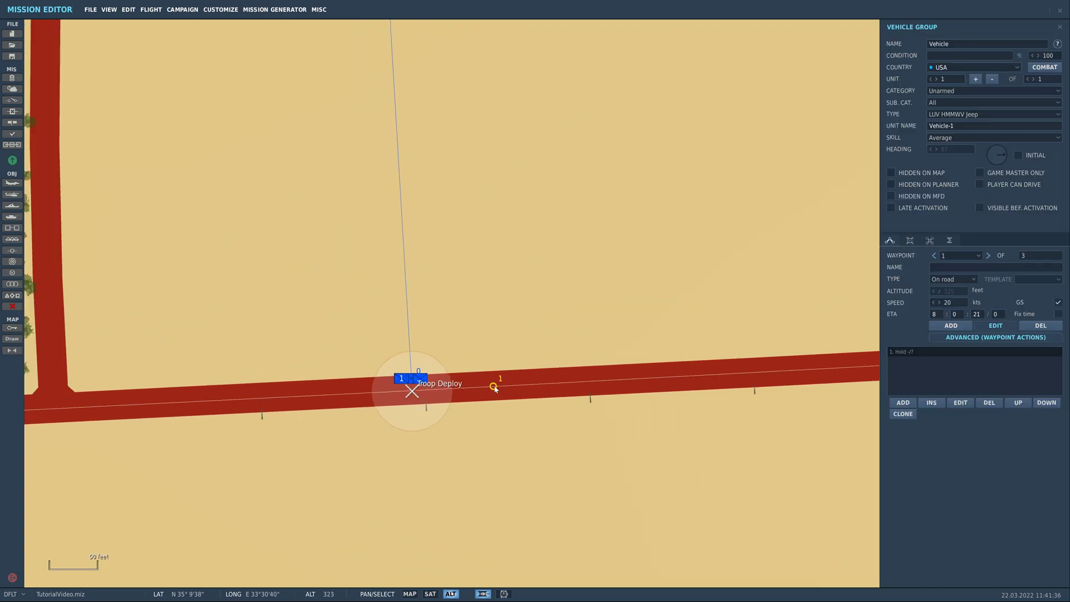
{"action": "left_click_drag", "start_coordinate": [495, 388], "coordinate": [415, 397]}
Step: Rename the vehicle group as Convoy
{"action": "scroll", "coordinate": [391, 386], "scroll_direction": "down", "scroll_amount": 5}
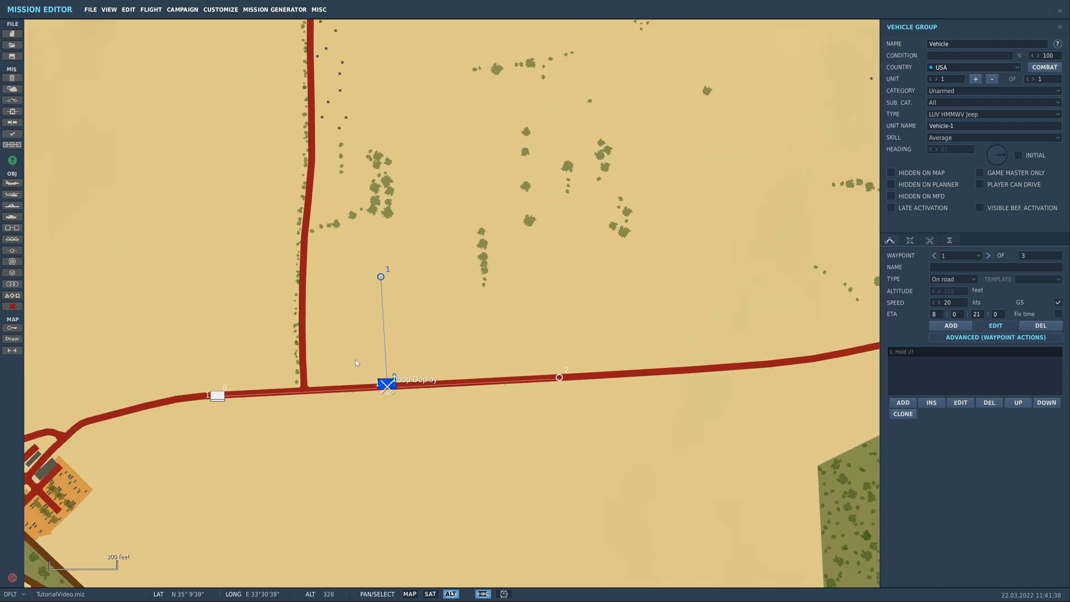
{"action": "double_click", "coordinate": [977, 44]}
{"action": "type", "text": "Convoy"}
{"action": "left_click", "coordinate": [554, 293]}
Step: Delete the Troop Deploy trigger zone and the infantry group standing in it
{"action": "scroll", "coordinate": [385, 382], "scroll_direction": "up", "scroll_amount": 7}
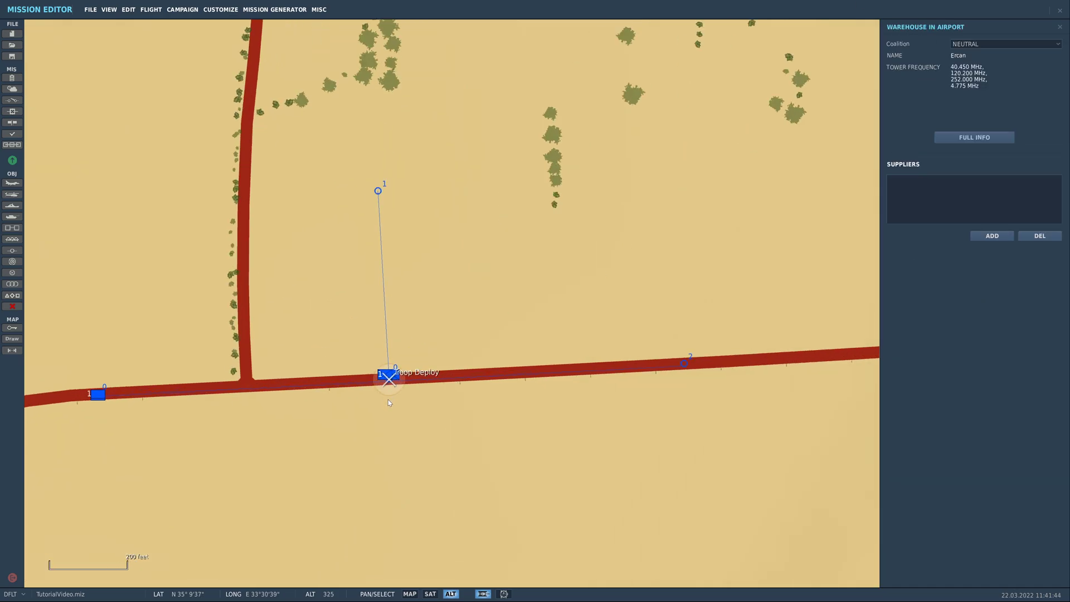
{"action": "left_click", "coordinate": [365, 365]}
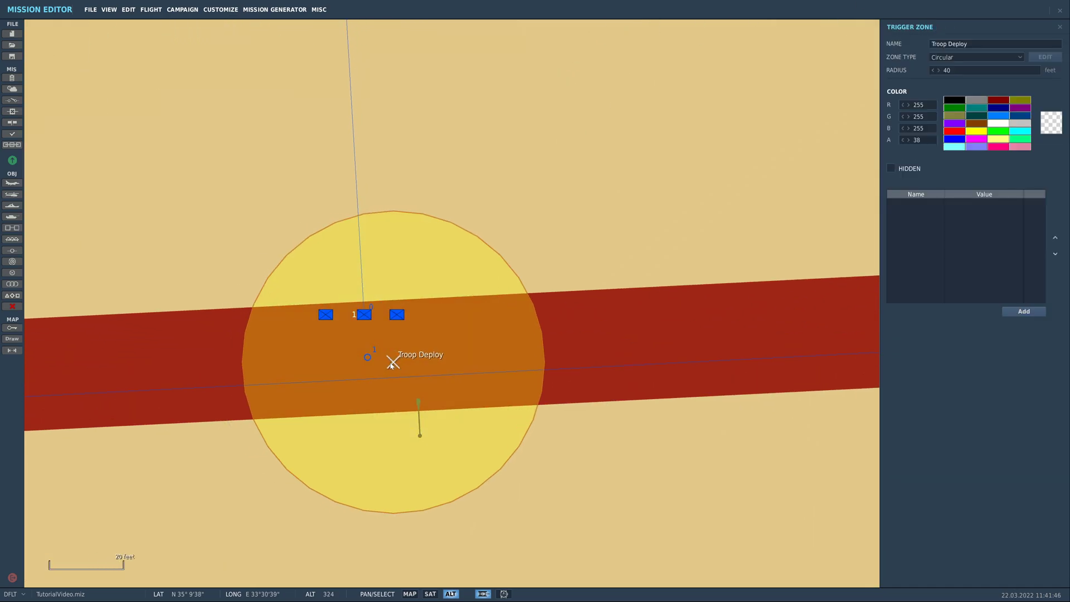
{"action": "key", "text": "Delete"}
{"action": "left_click", "coordinate": [364, 314]}
{"action": "key", "text": "Delete"}
{"action": "scroll", "coordinate": [419, 303], "scroll_direction": "down", "scroll_amount": 7}
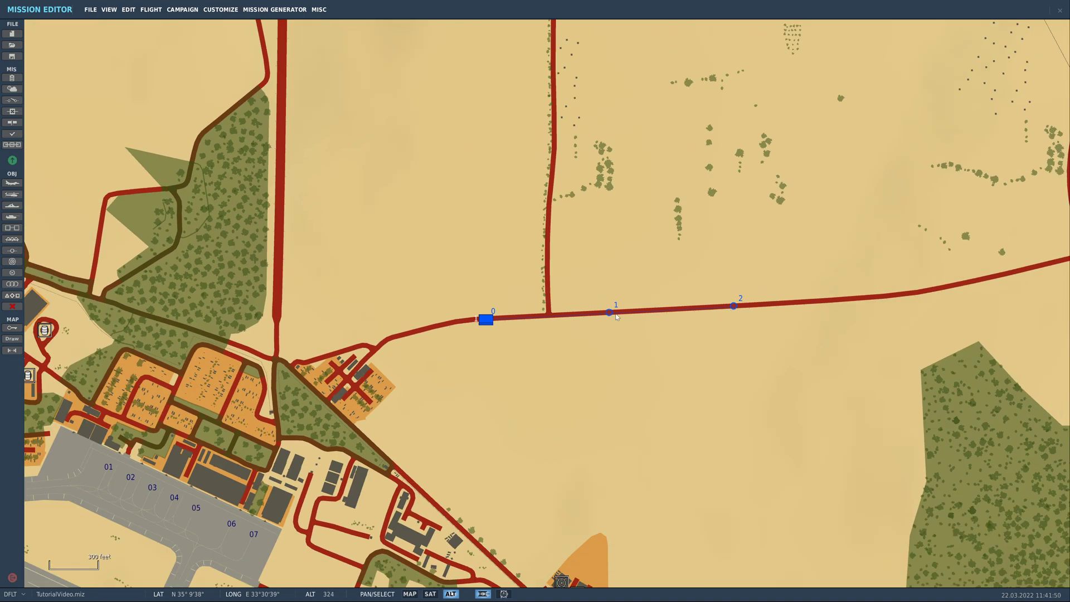
Step: Delete the Convoy group's middle waypoint, keeping only the start and the onward road waypoint
{"action": "left_click_drag", "start_coordinate": [613, 315], "coordinate": [641, 315]}
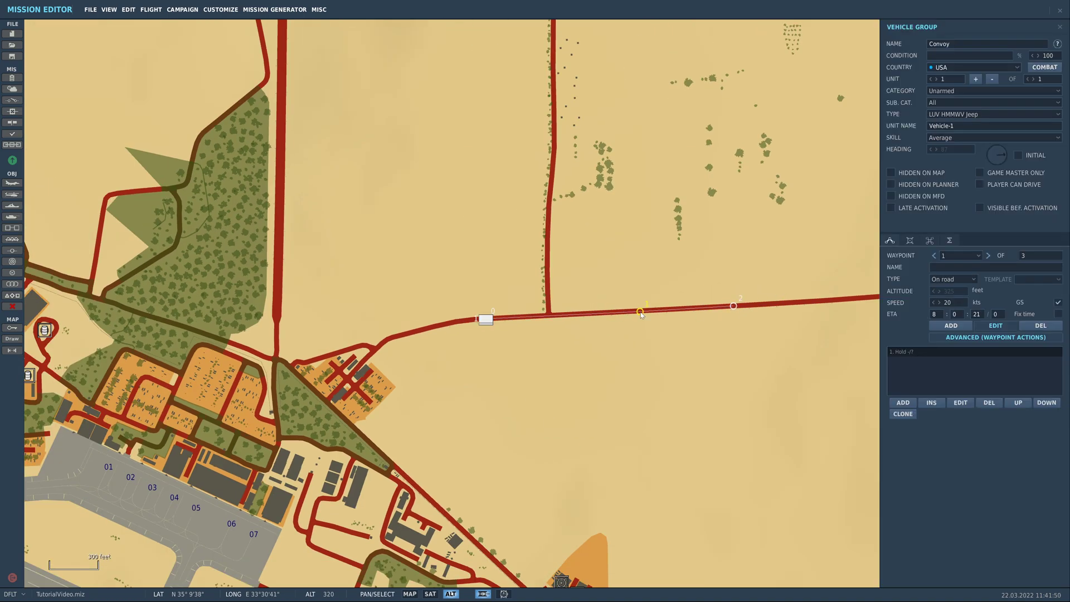
{"action": "left_click", "coordinate": [1041, 325]}
{"action": "scroll", "coordinate": [674, 352], "scroll_direction": "down", "scroll_amount": 2}
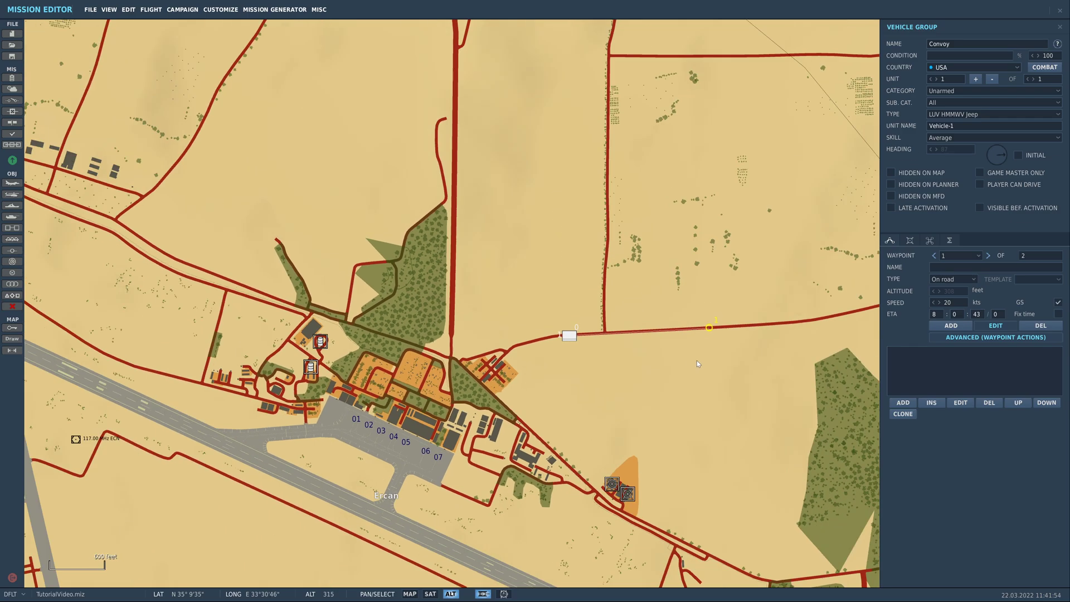
{"action": "left_click", "coordinate": [696, 360]}
{"action": "left_click_drag", "start_coordinate": [661, 369], "coordinate": [492, 386]}
{"action": "scroll", "coordinate": [408, 351], "scroll_direction": "up", "scroll_amount": 1}
Step: Add a triggered Hold task named Ambush to the Convoy group, with a stop condition on user flag 1 being true
{"action": "left_click", "coordinate": [400, 356]}
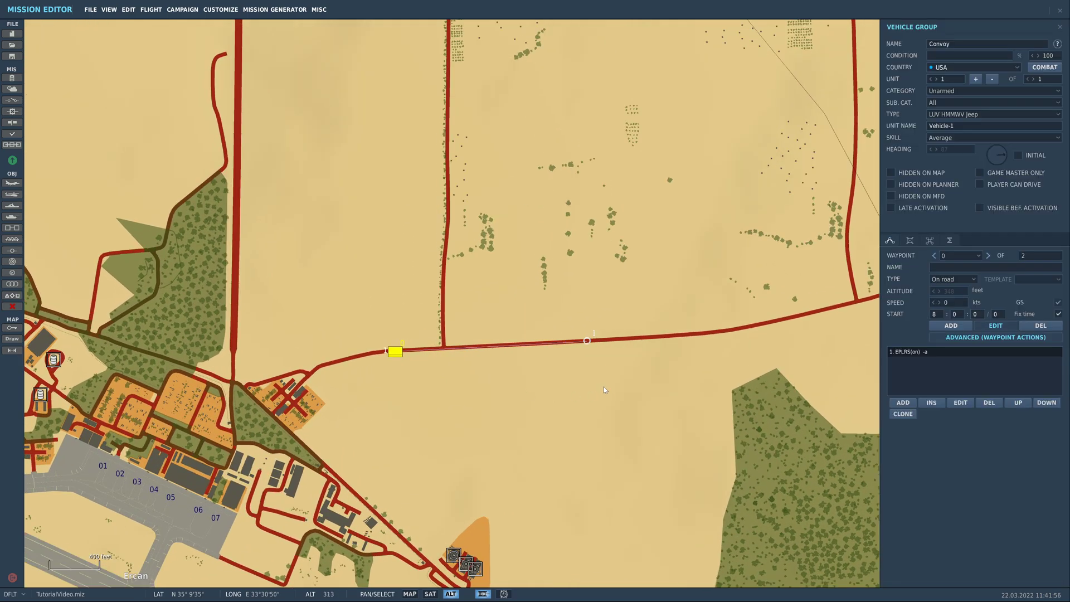
{"action": "left_click_drag", "start_coordinate": [604, 386], "coordinate": [345, 422]}
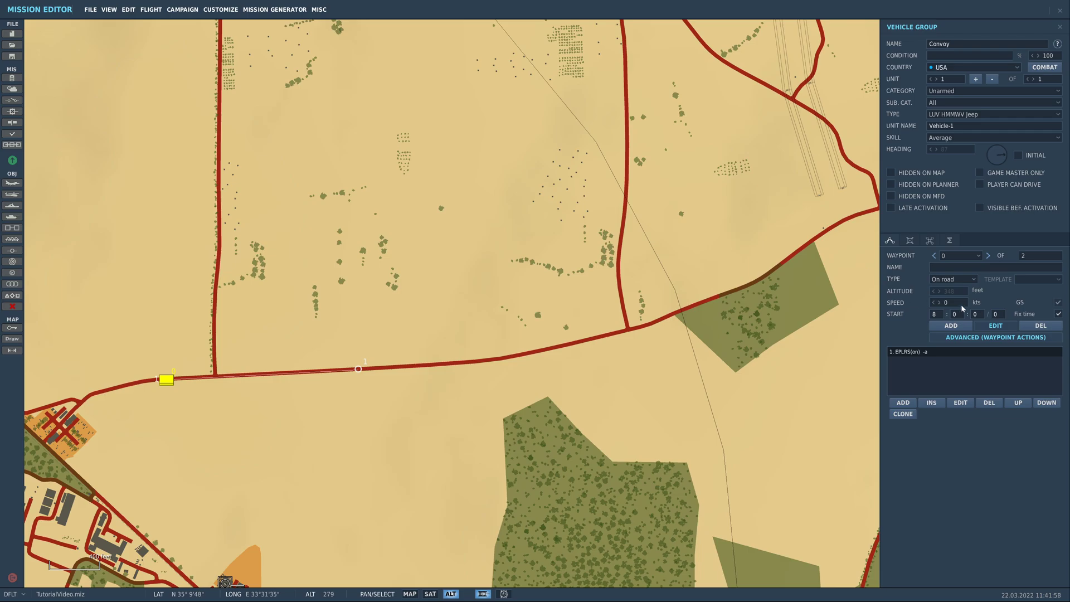
{"action": "left_click", "coordinate": [930, 240]}
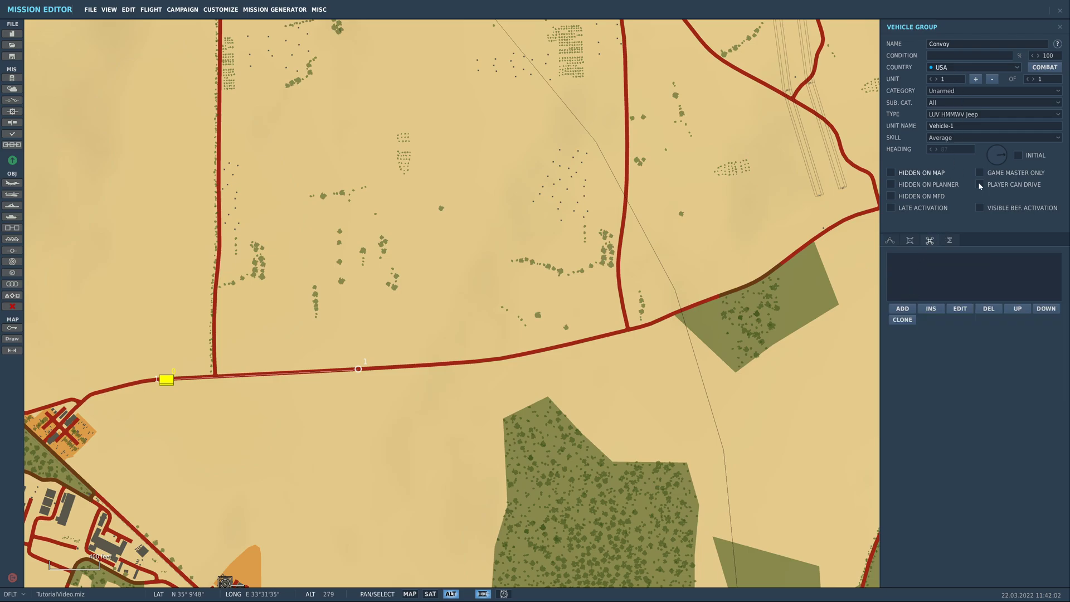
{"action": "left_click", "coordinate": [903, 309]}
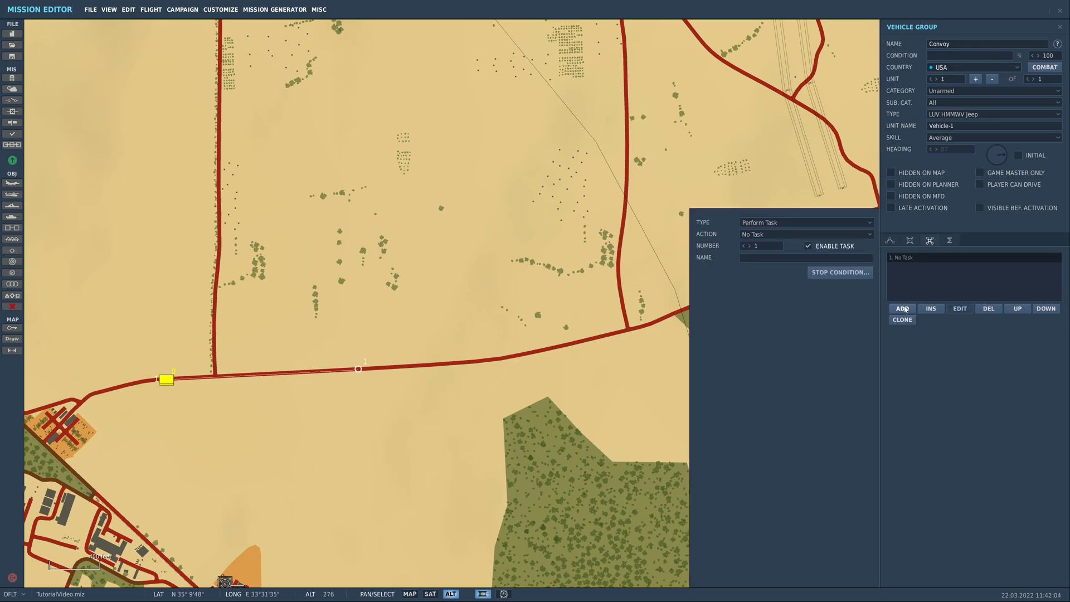
{"action": "left_click", "coordinate": [776, 236]}
{"action": "left_click", "coordinate": [784, 293]}
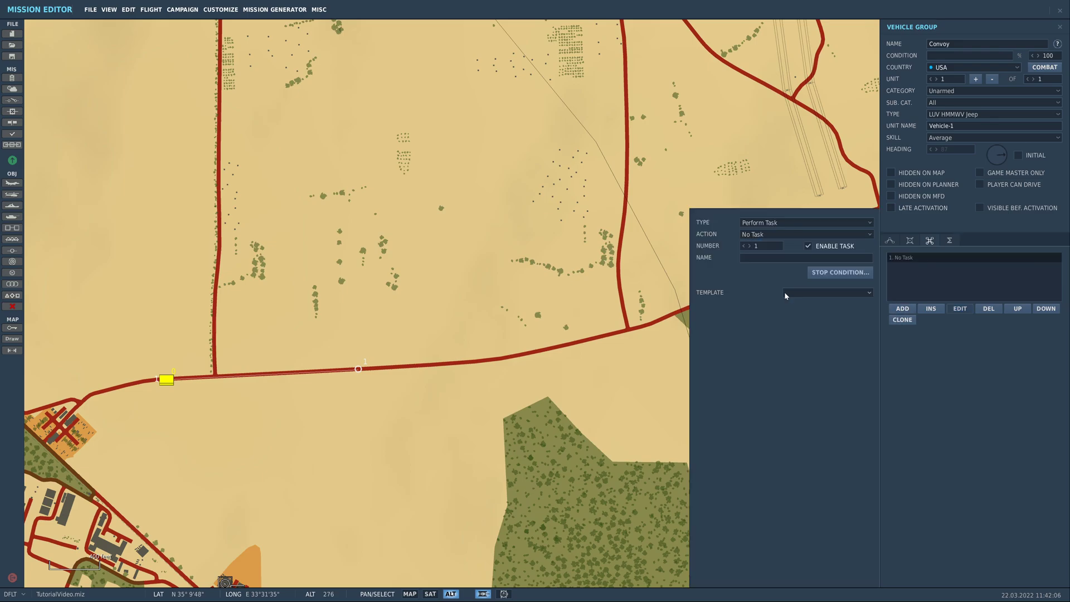
{"action": "left_click", "coordinate": [853, 272]}
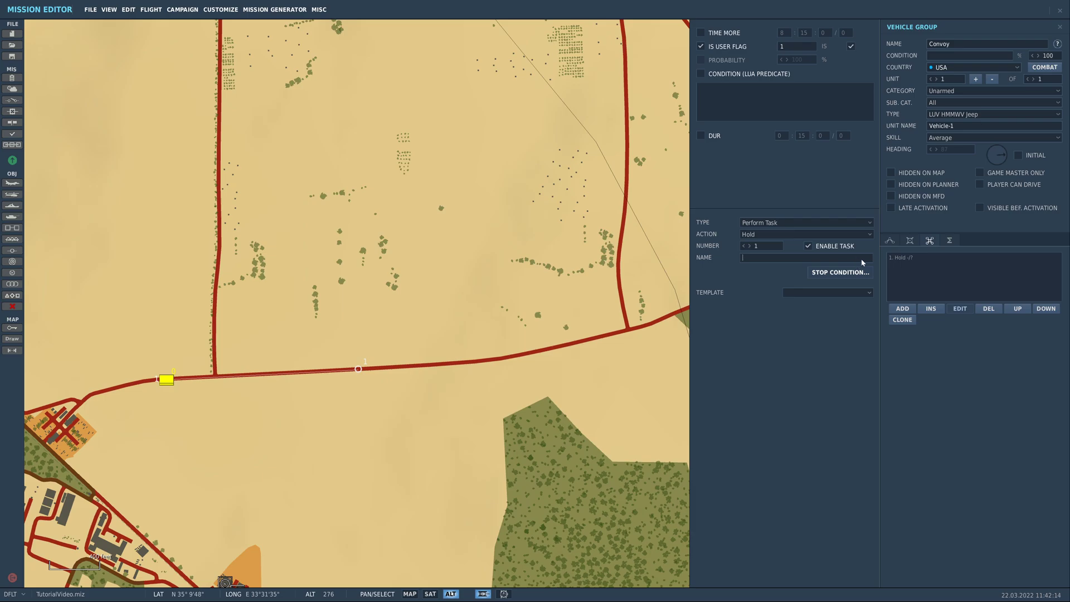
{"action": "type", "text": "Ambush"}
Step: Increase the Convoy group to four vehicles and enable PLAYER CAN DRIVE
{"action": "left_click", "coordinate": [976, 79]}
{"action": "left_click", "coordinate": [976, 78]}
{"action": "left_click", "coordinate": [975, 78]}
{"action": "left_click", "coordinate": [980, 184]}
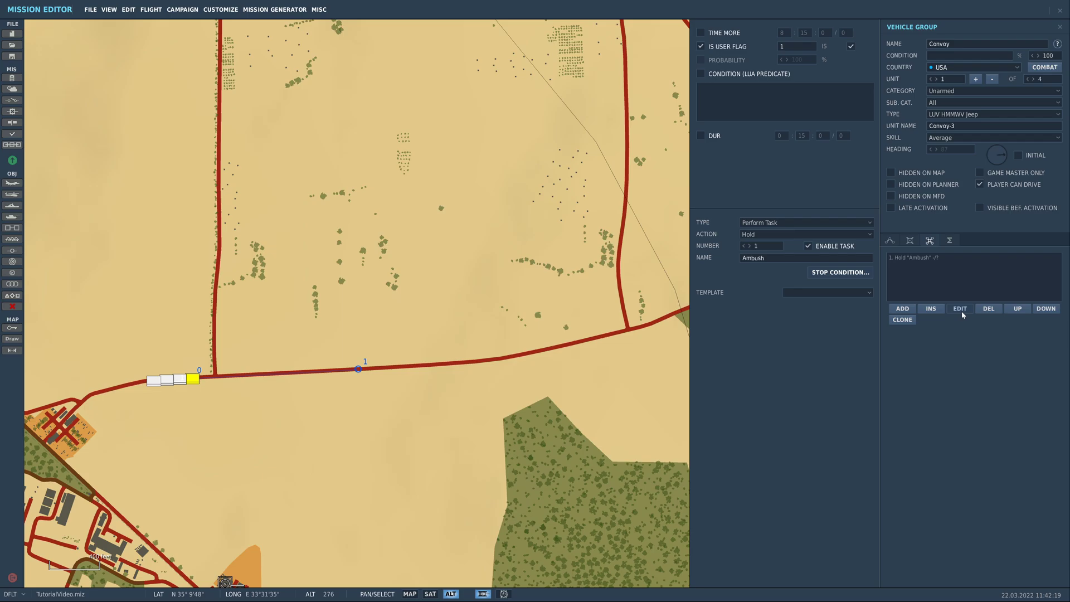
Step: Rename the Convoy's lead vehicle, unit 1, as Ambush Vehicle
{"action": "left_click", "coordinate": [235, 443]}
{"action": "scroll", "coordinate": [193, 418], "scroll_direction": "up", "scroll_amount": 8}
{"action": "left_click", "coordinate": [216, 302]}
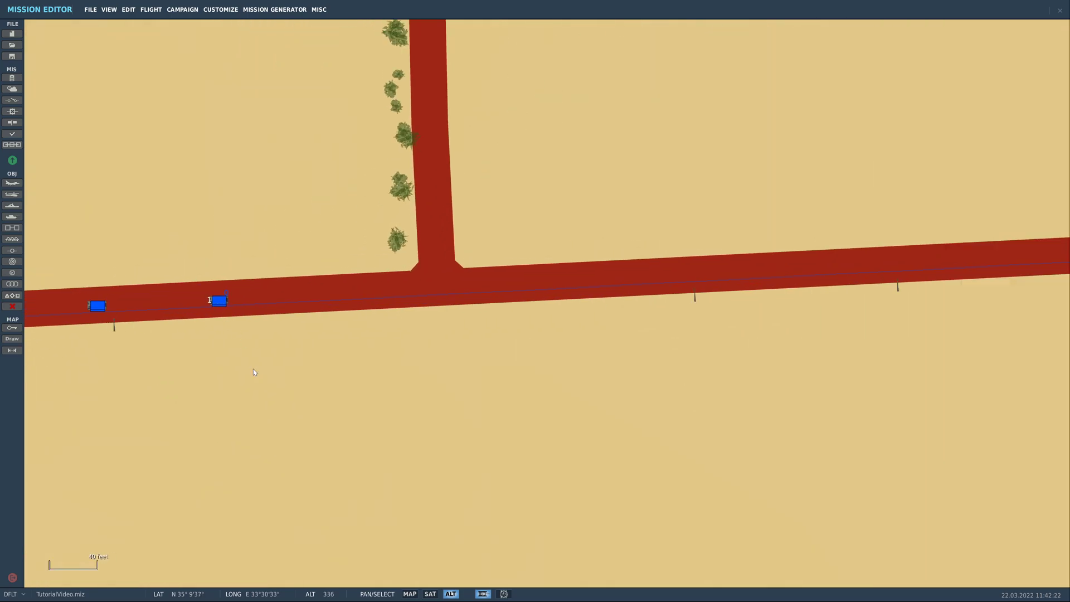
{"action": "scroll", "coordinate": [219, 303], "scroll_direction": "up", "scroll_amount": 5}
{"action": "left_click", "coordinate": [204, 303]}
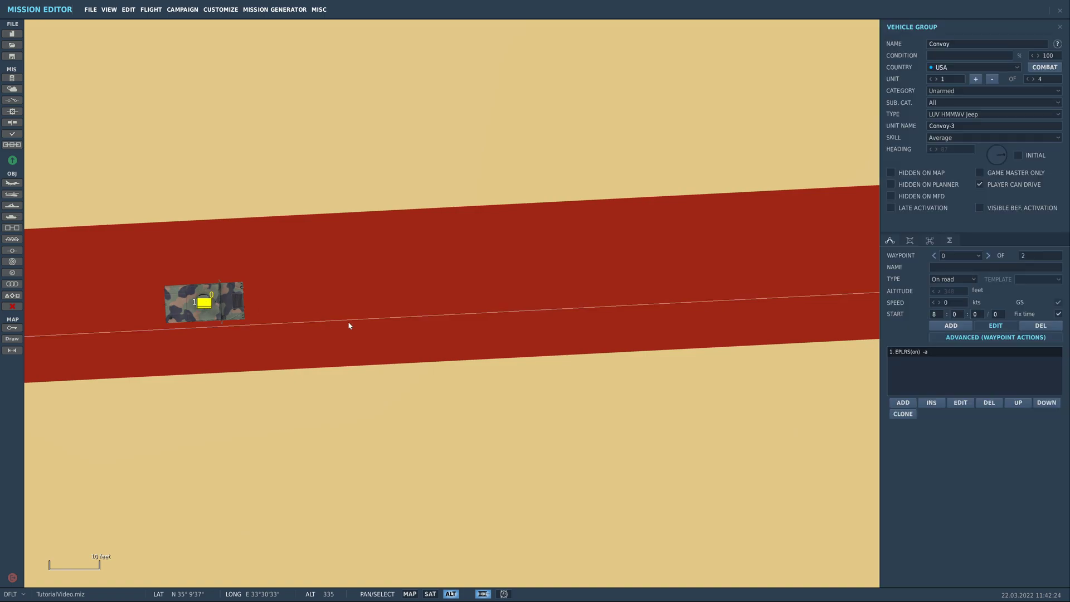
{"action": "scroll", "coordinate": [348, 323], "scroll_direction": "down", "scroll_amount": 3}
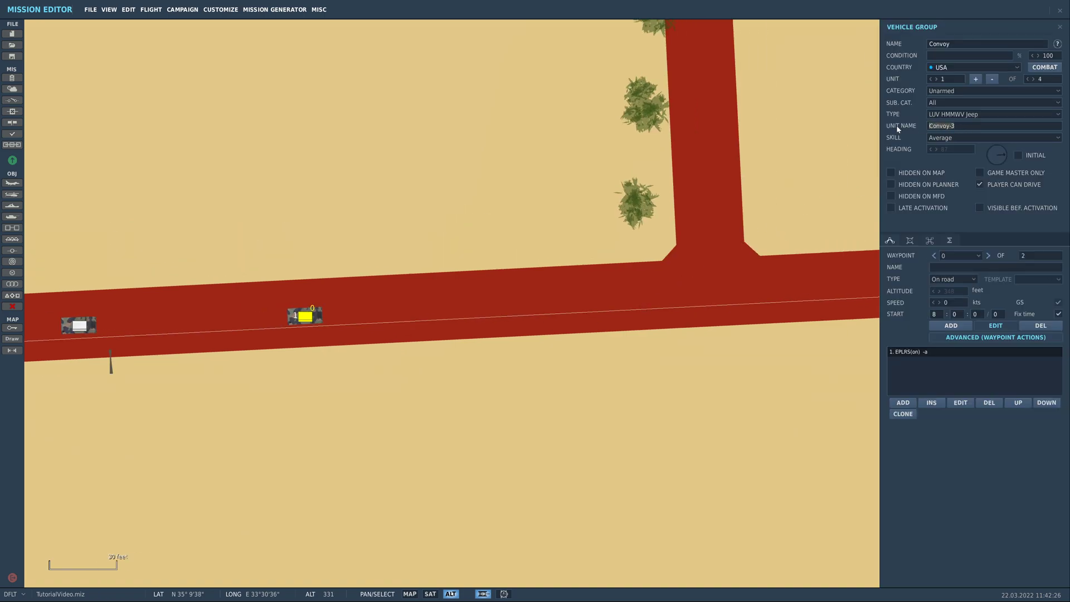
{"action": "type", "text": "Ambush Vehicle"}
{"action": "left_click", "coordinate": [960, 387]}
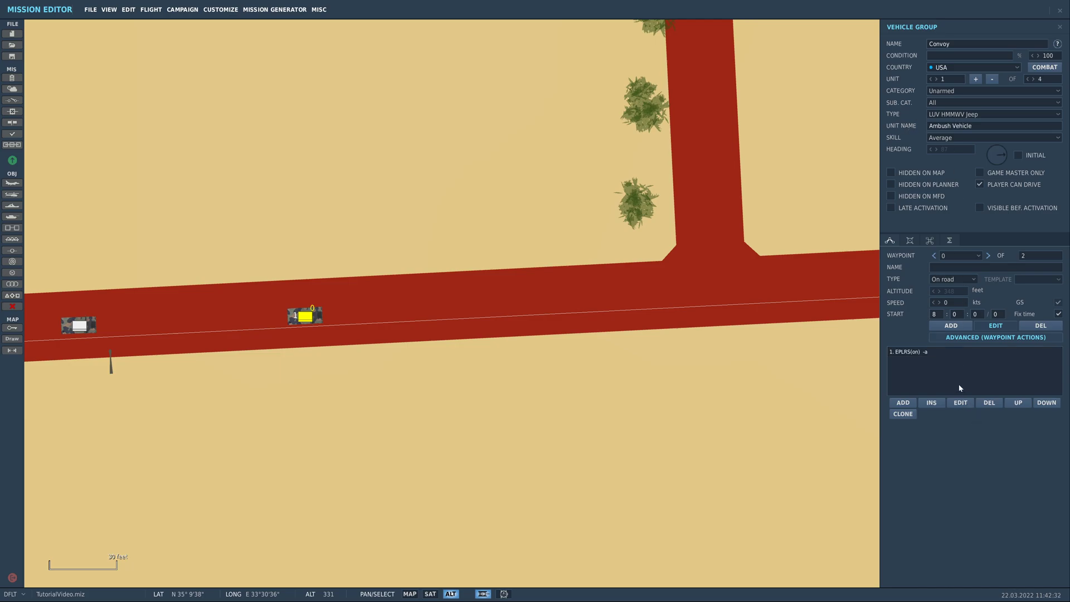
Step: Delete the existing Deploy Troops trigger from the mission
{"action": "left_click", "coordinate": [792, 365]}
{"action": "scroll", "coordinate": [753, 357], "scroll_direction": "down", "scroll_amount": 5}
{"action": "left_click_drag", "start_coordinate": [747, 354], "coordinate": [472, 391]}
{"action": "scroll", "coordinate": [415, 411], "scroll_direction": "down", "scroll_amount": 2}
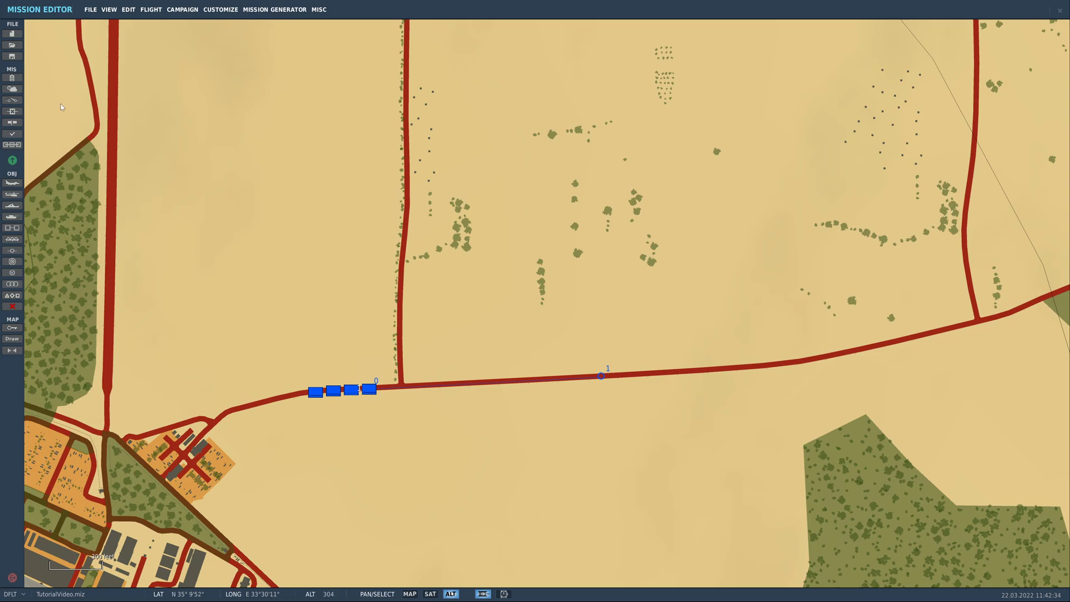
{"action": "left_click", "coordinate": [12, 101]}
{"action": "left_click", "coordinate": [535, 58]}
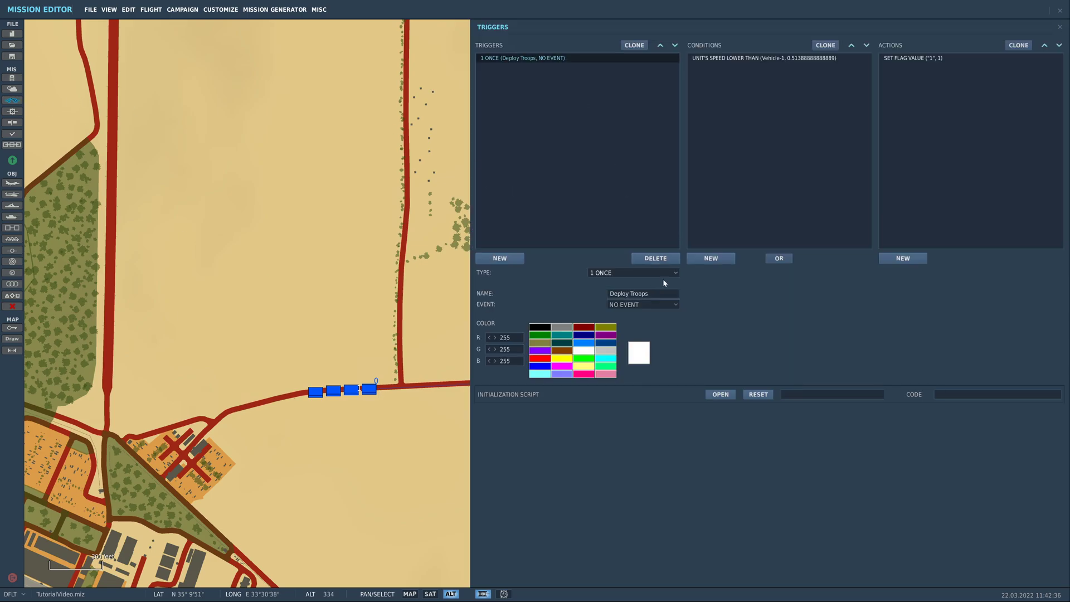
{"action": "left_click", "coordinate": [656, 258]}
Step: Create a new 1 ONCE trigger and name it Ambush
{"action": "left_click", "coordinate": [500, 258]}
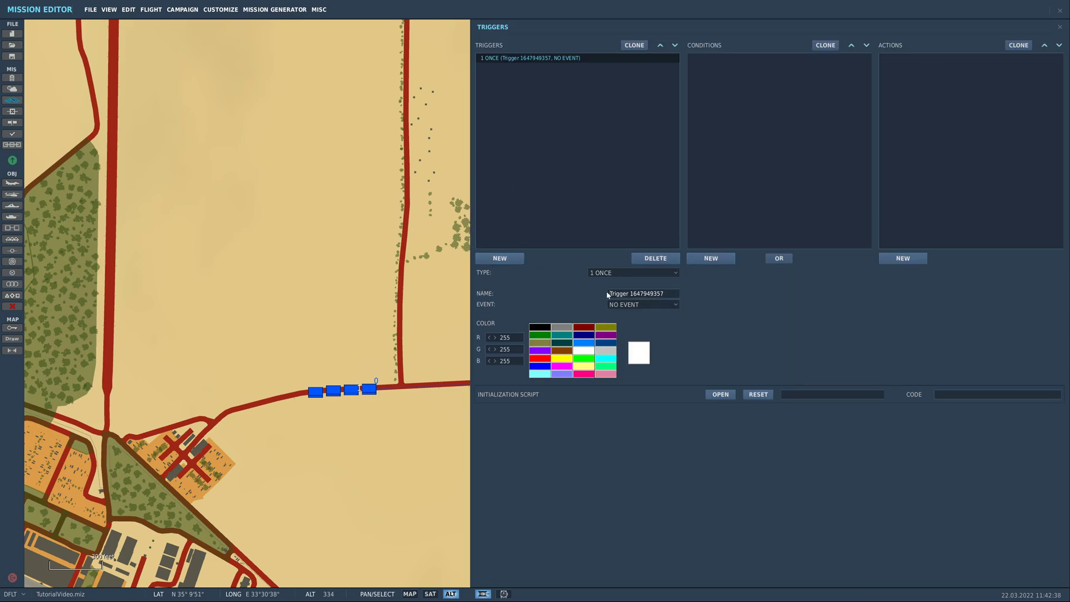
{"action": "triple_click", "coordinate": [650, 291]}
{"action": "type", "text": "Ambush"}
Step: Add a TIME MORE condition of 20 seconds to the Ambush trigger
{"action": "left_click", "coordinate": [710, 259]}
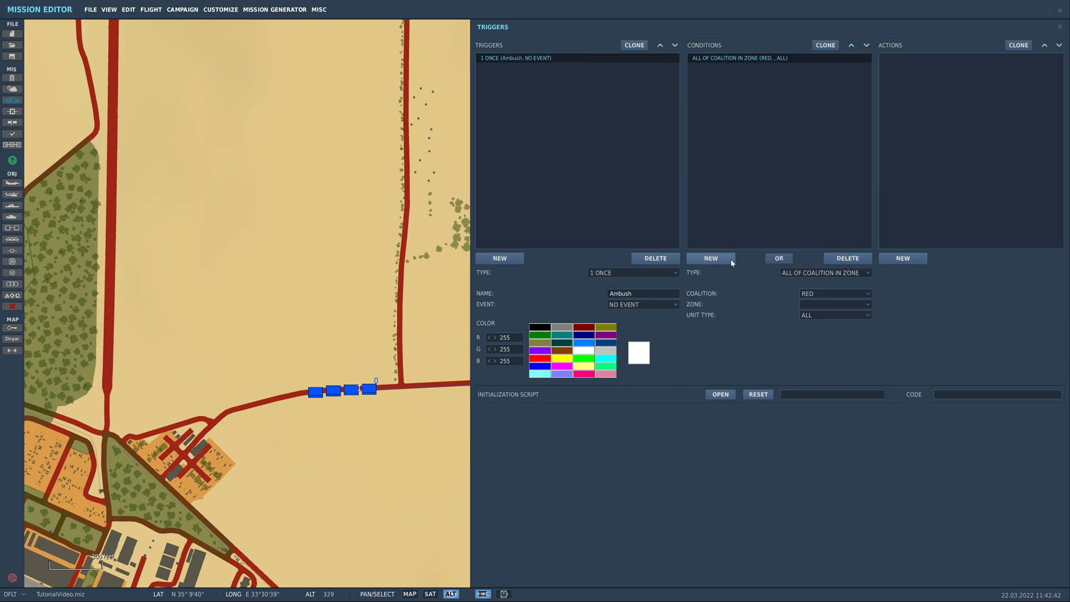
{"action": "left_click", "coordinate": [797, 273]}
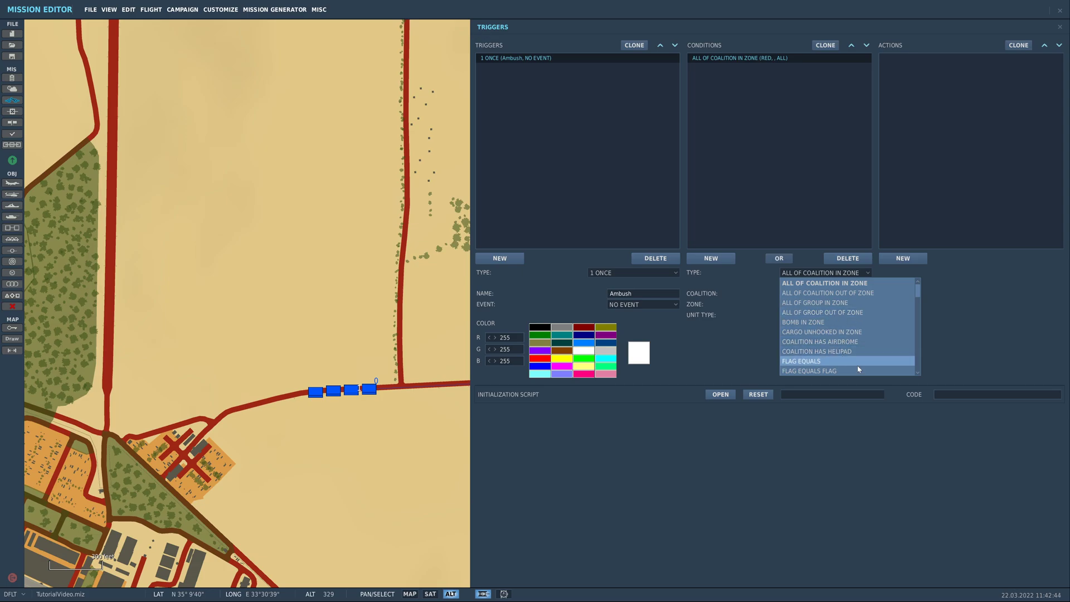
{"action": "scroll", "coordinate": [848, 356], "scroll_direction": "down", "scroll_amount": 5}
{"action": "scroll", "coordinate": [859, 352], "scroll_direction": "down", "scroll_amount": 5}
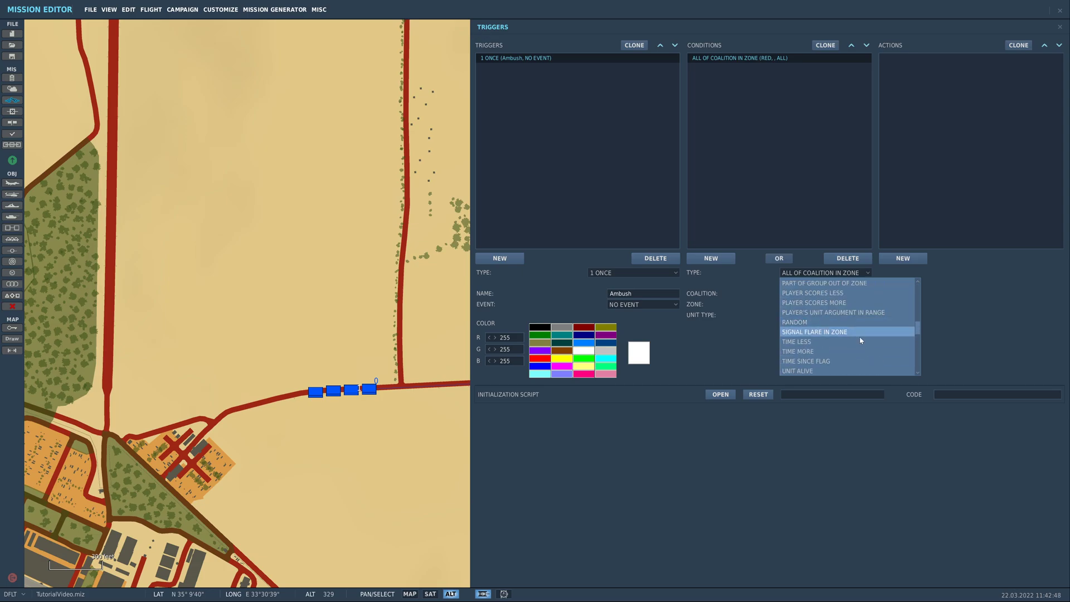
{"action": "left_click", "coordinate": [847, 294]}
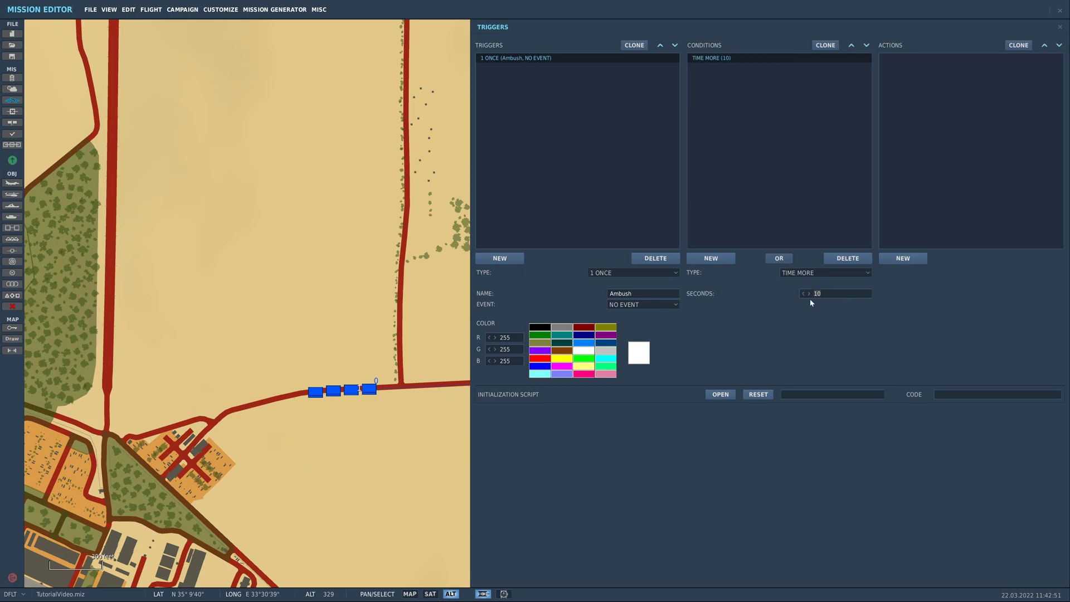
{"action": "type", "text": "2"}
Step: Add an EXPLODE UNIT action to the Ambush trigger, targeting Ambush Vehicle with a volume of 100
{"action": "left_click", "coordinate": [917, 258]}
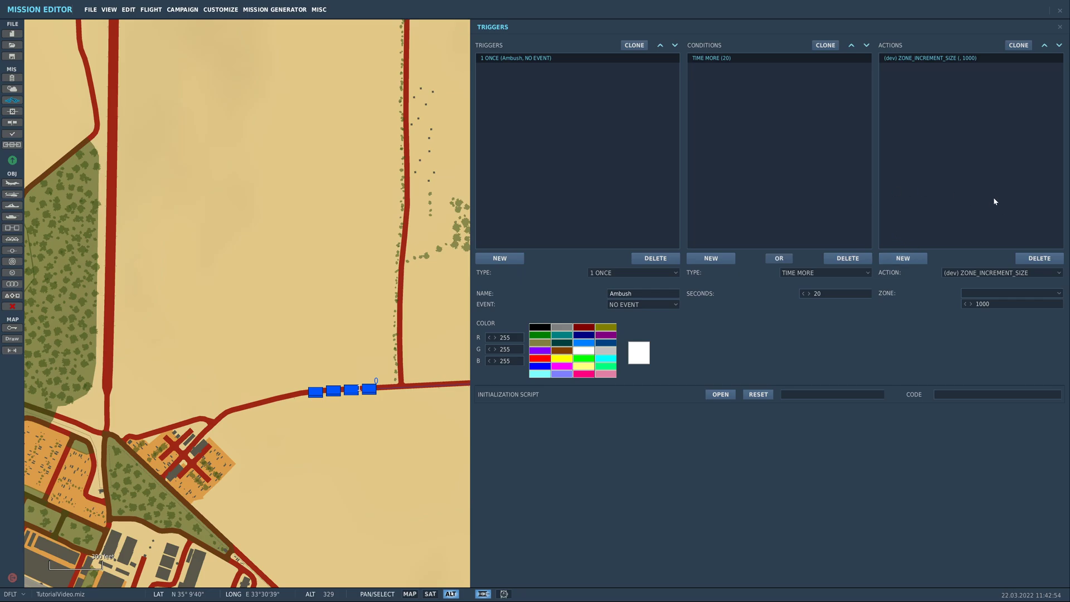
{"action": "left_click", "coordinate": [972, 281]}
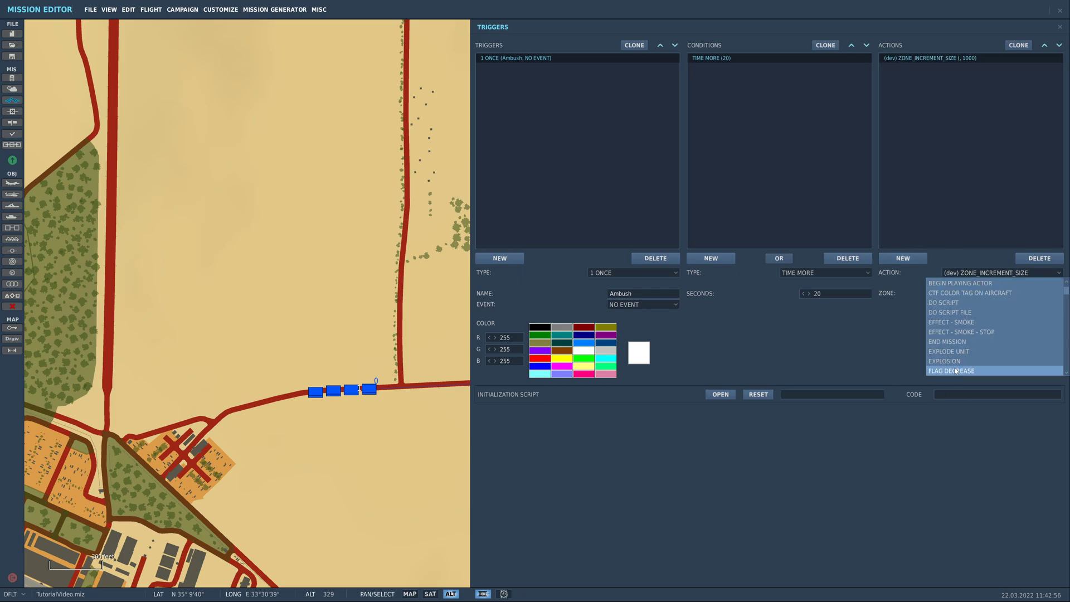
{"action": "left_click", "coordinate": [984, 346]}
{"action": "left_click", "coordinate": [1008, 294]}
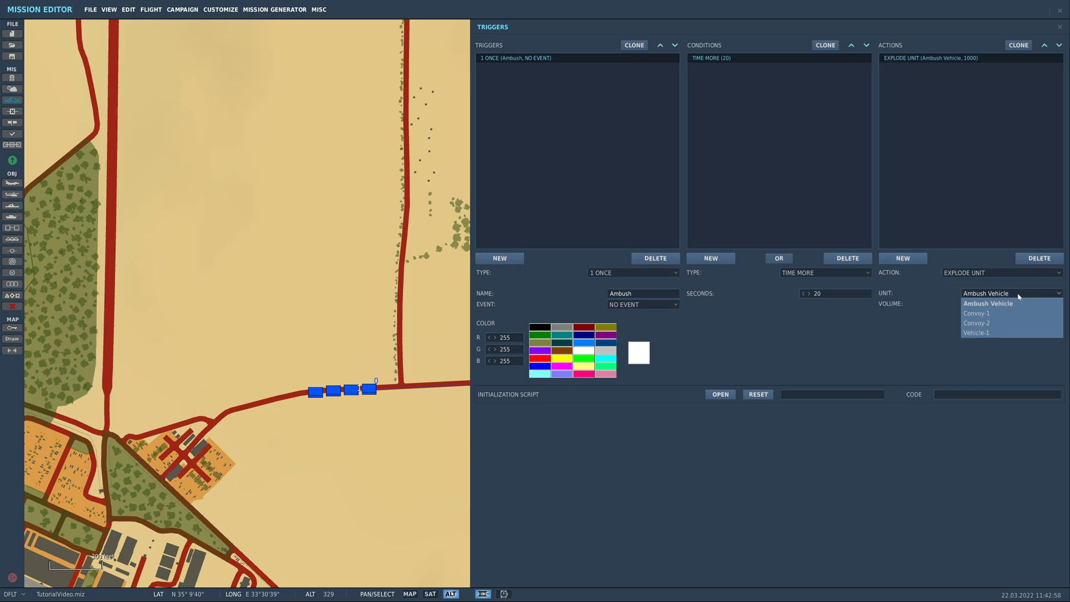
{"action": "left_click", "coordinate": [1013, 310]}
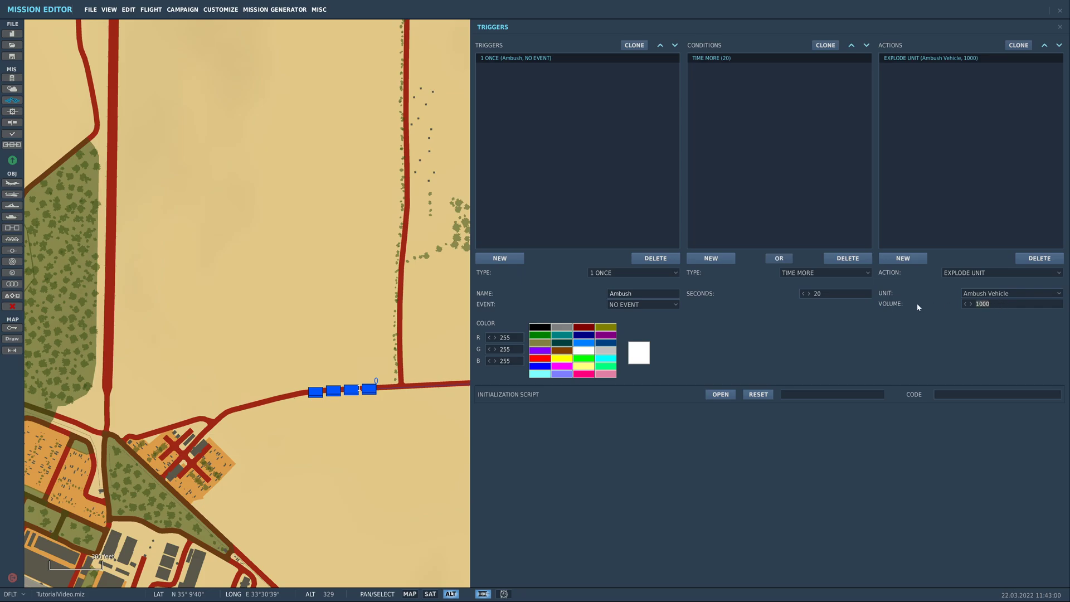
{"action": "type", "text": "1"}
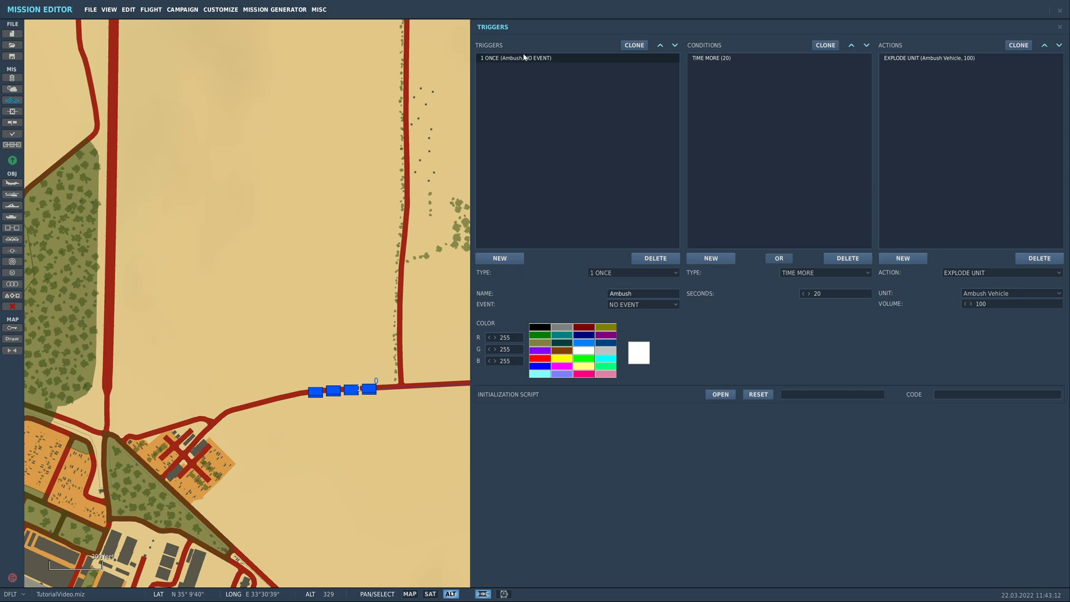
Step: Add an AI TASK PUSH action to the Ambush trigger, using the Convoy / 1. Hold "Ambush" task
{"action": "left_click", "coordinate": [757, 212]}
{"action": "left_click", "coordinate": [903, 258]}
{"action": "left_click", "coordinate": [1004, 274]}
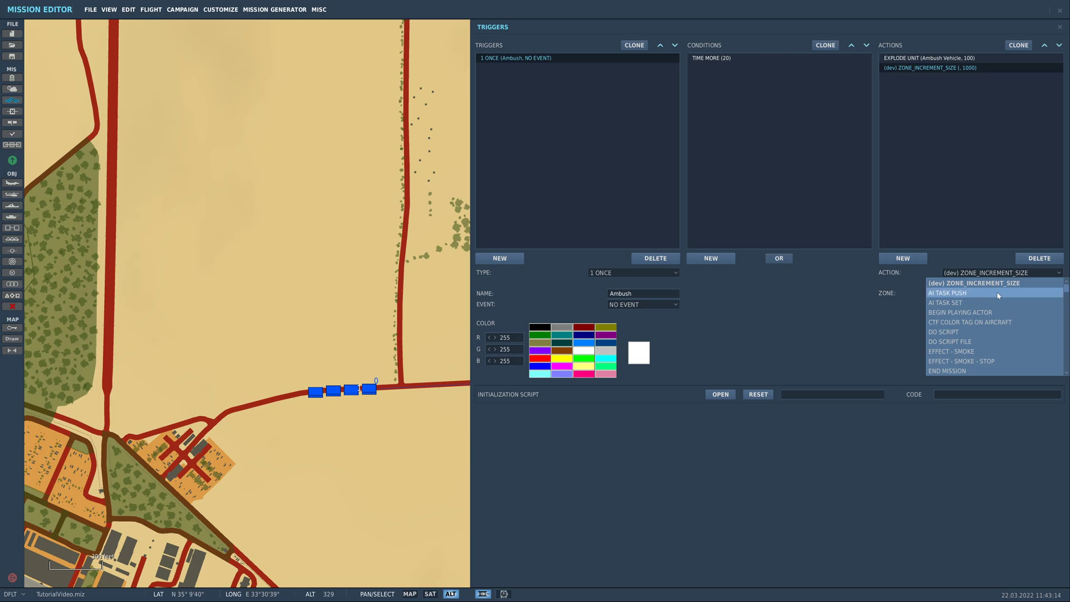
{"action": "left_click", "coordinate": [992, 292]}
{"action": "left_click", "coordinate": [998, 293]}
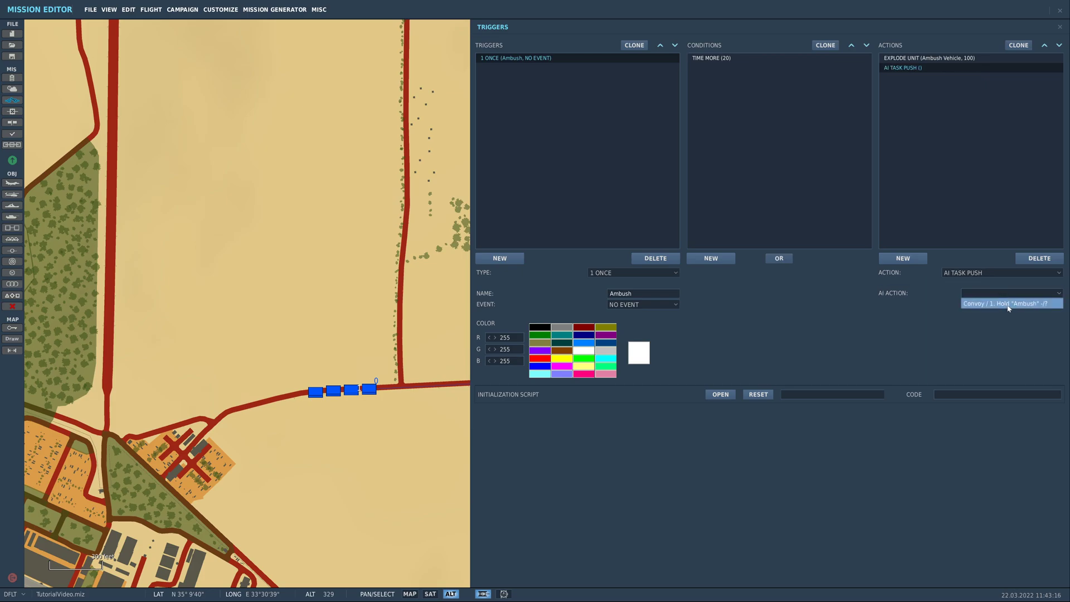
{"action": "left_click", "coordinate": [1007, 305]}
{"action": "left_click", "coordinate": [956, 148]}
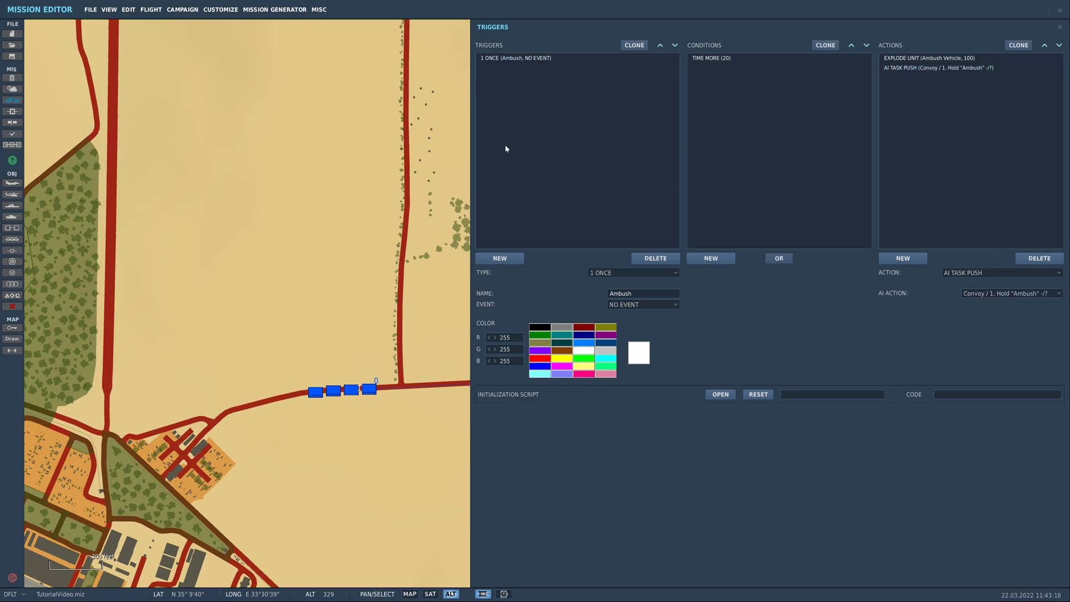
Step: Save the mission, launch it and start the simulation from the briefing
{"action": "left_click", "coordinate": [350, 164]}
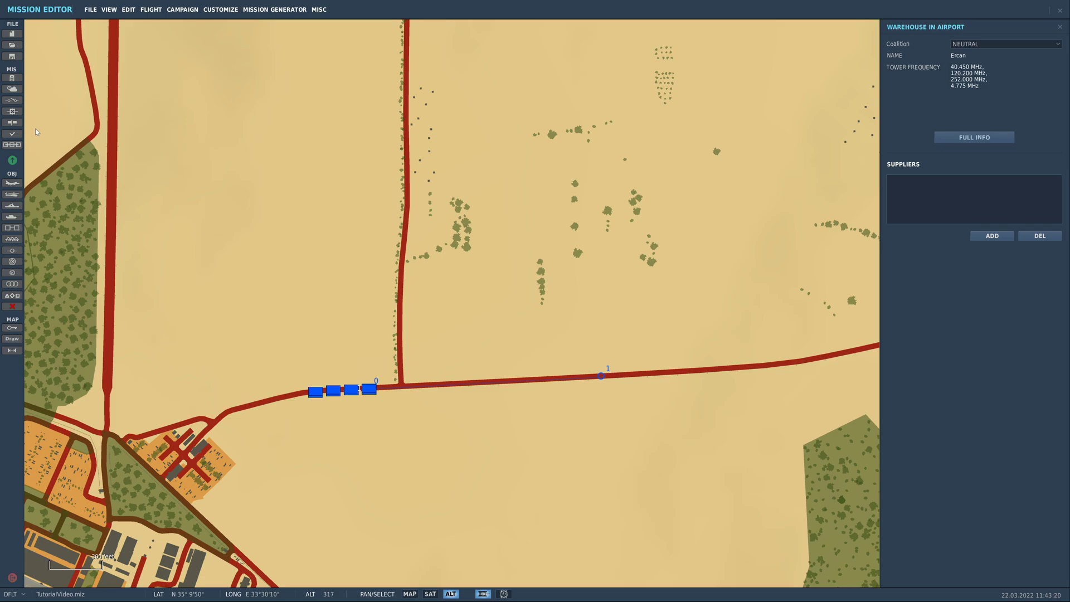
{"action": "left_click", "coordinate": [349, 223]}
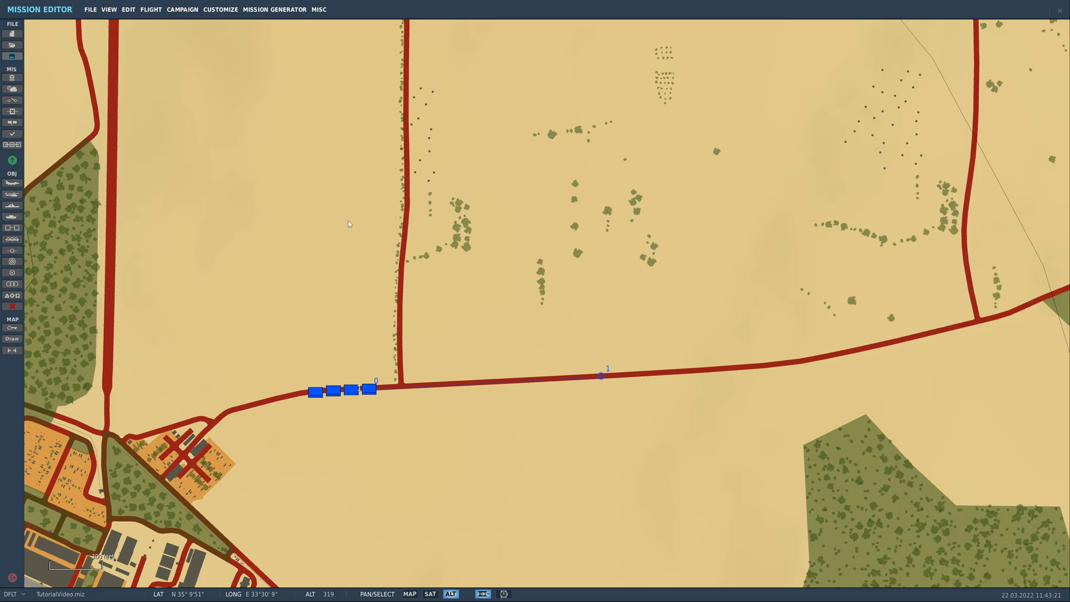
{"action": "left_click", "coordinate": [12, 161]}
{"action": "left_click", "coordinate": [824, 482]}
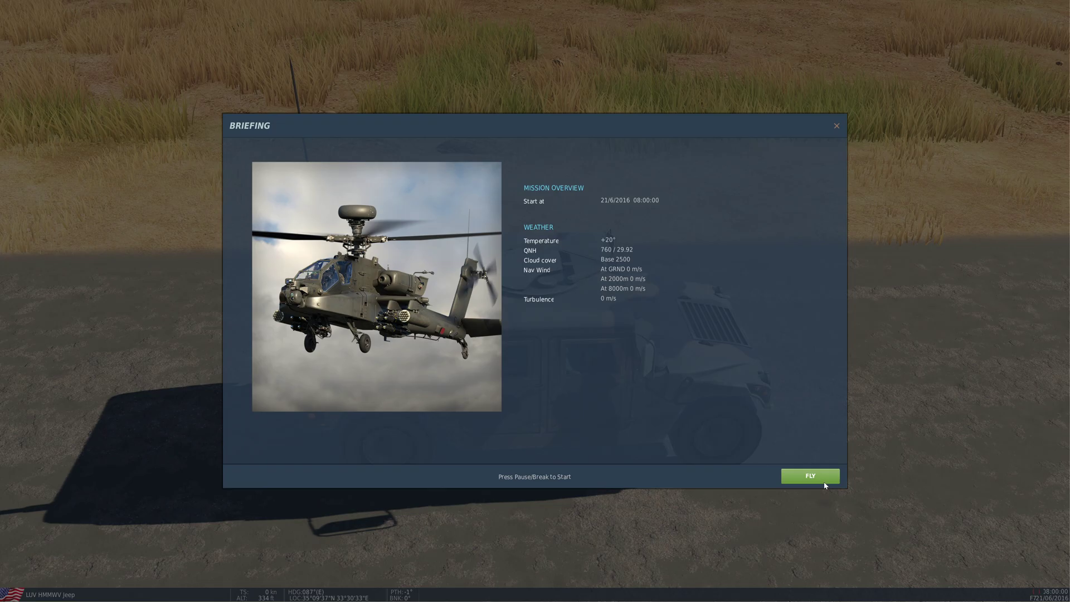
{"action": "left_click", "coordinate": [811, 475]}
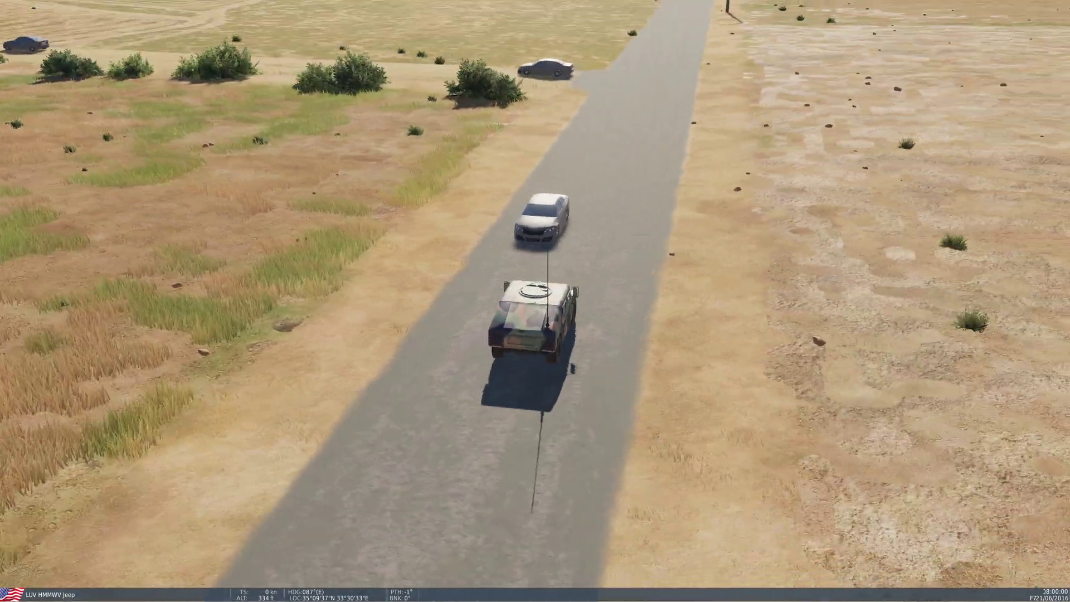
Step: Observe the convoy's reaction to the 20-second explosion, accelerating time until shortly before it, and quit back to the mission editor
{"action": "scroll", "coordinate": [535, 301], "scroll_direction": "down", "scroll_amount": 3}
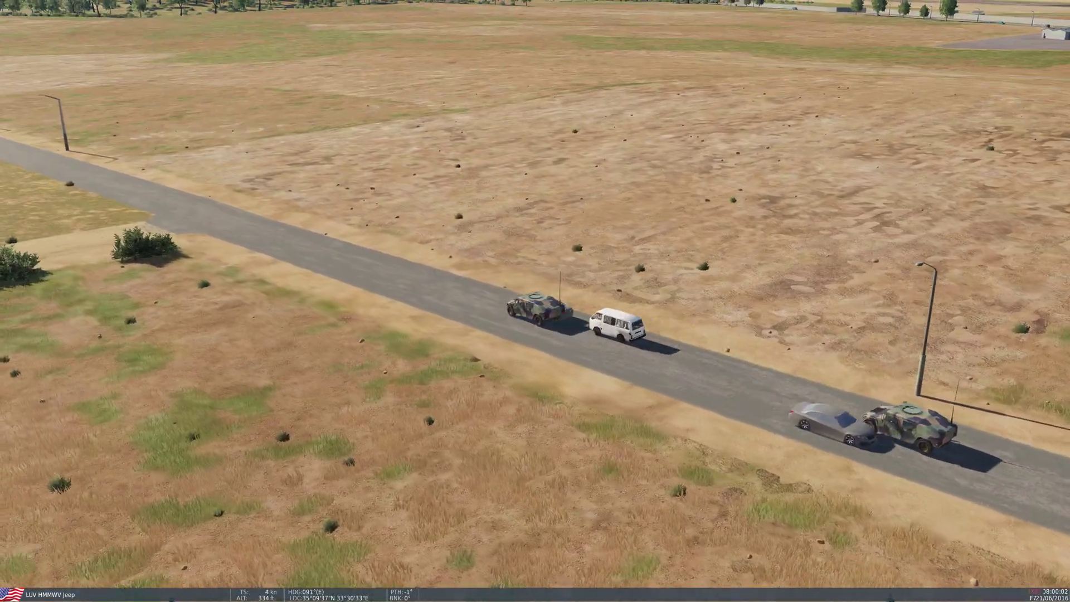
{"action": "key", "text": "ctrl+z"}
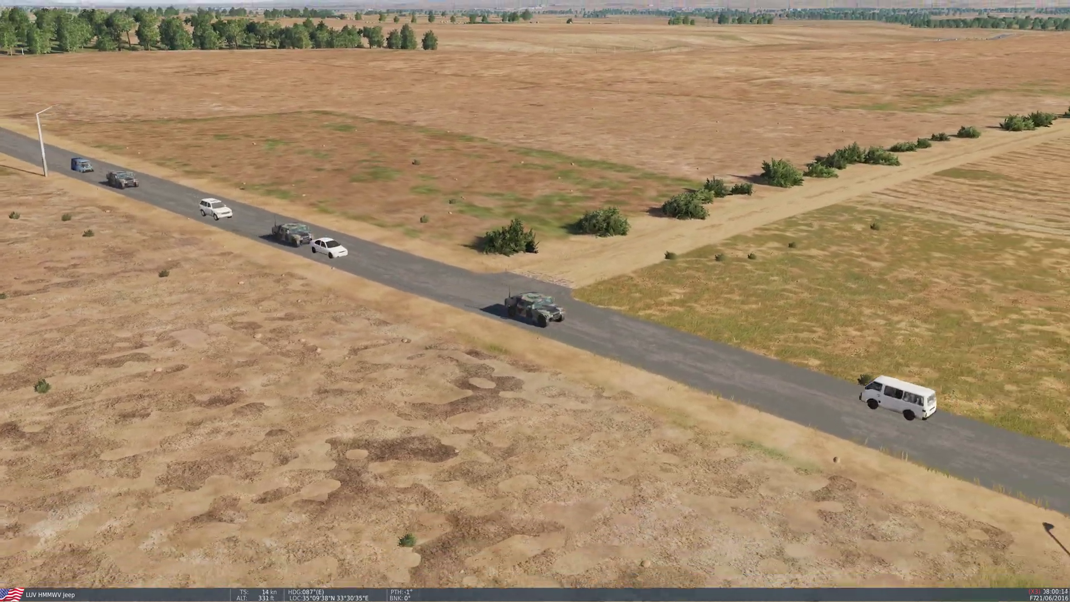
{"action": "key", "text": "shift+z"}
{"action": "scroll", "coordinate": [536, 301], "scroll_direction": "down", "scroll_amount": 3}
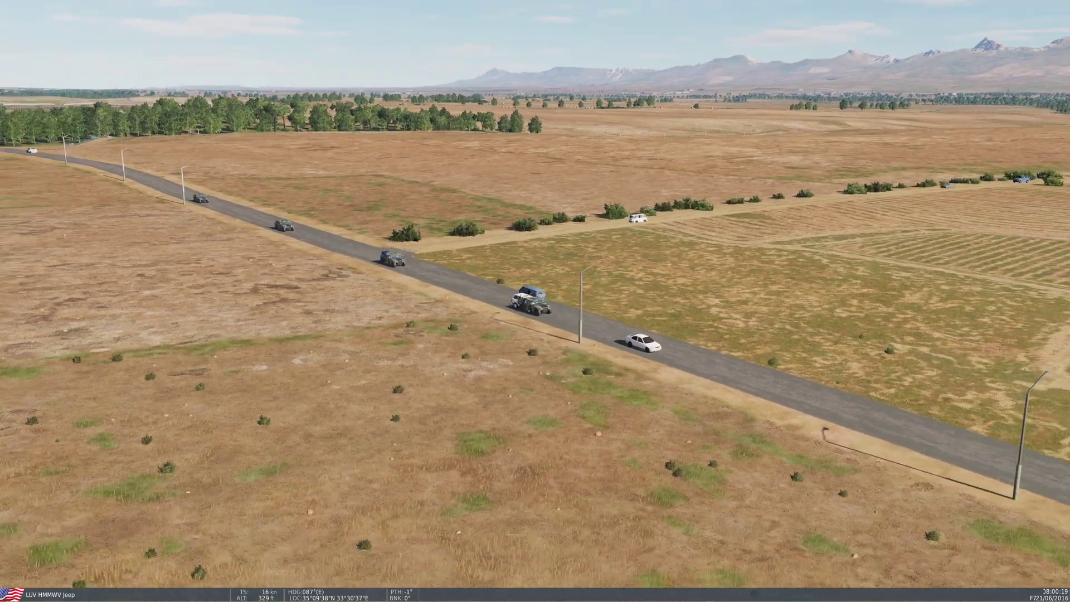
{"action": "scroll", "coordinate": [535, 301], "scroll_direction": "up", "scroll_amount": 5}
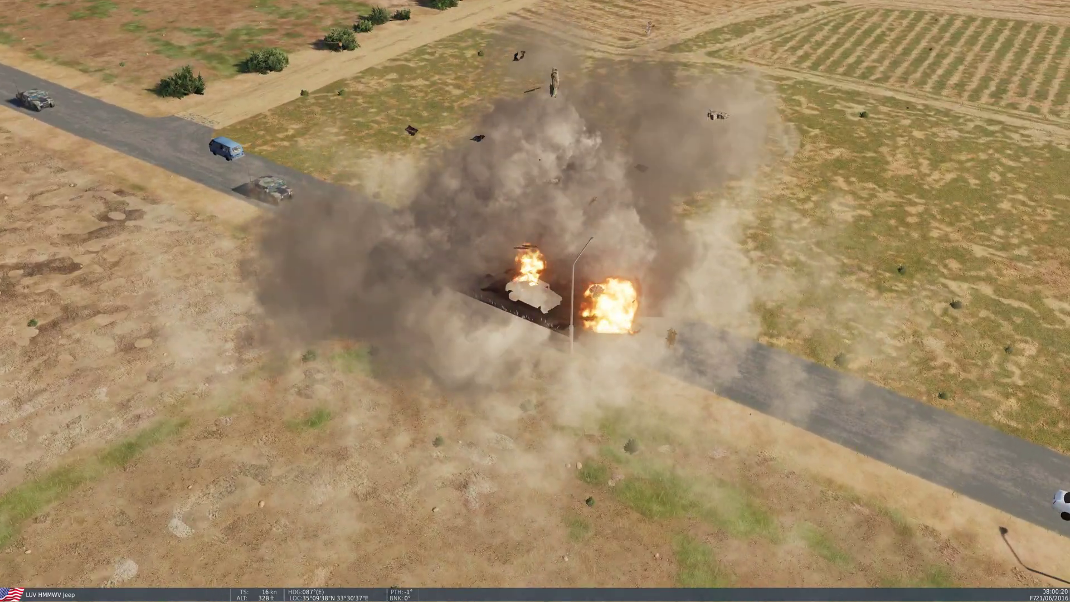
{"action": "scroll", "coordinate": [535, 301], "scroll_direction": "down", "scroll_amount": 5}
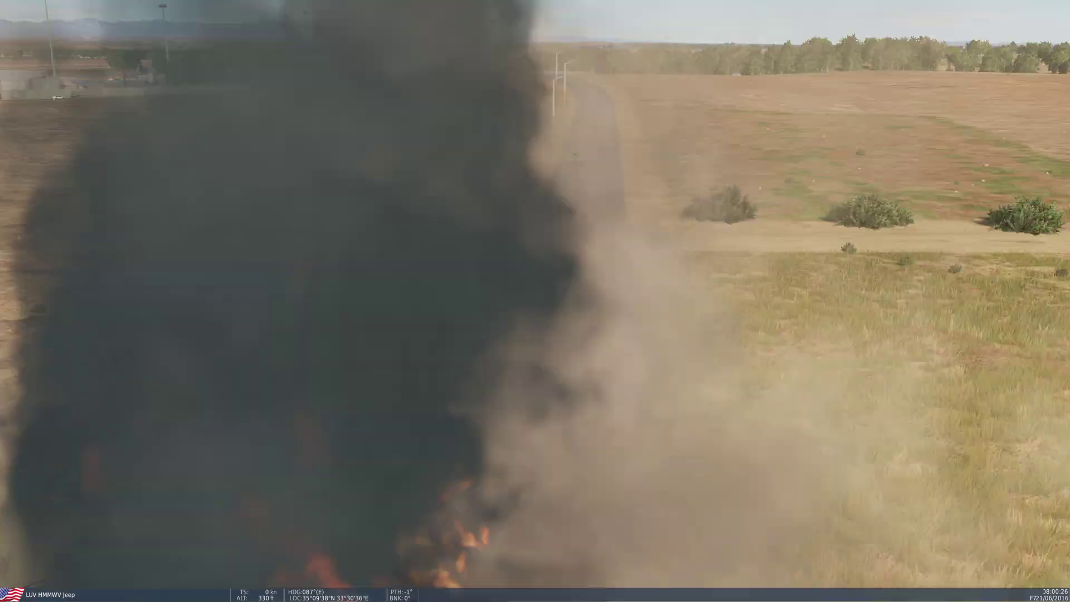
{"action": "scroll", "coordinate": [535, 301], "scroll_direction": "down", "scroll_amount": 5}
{"action": "scroll", "coordinate": [535, 301], "scroll_direction": "down", "scroll_amount": 4}
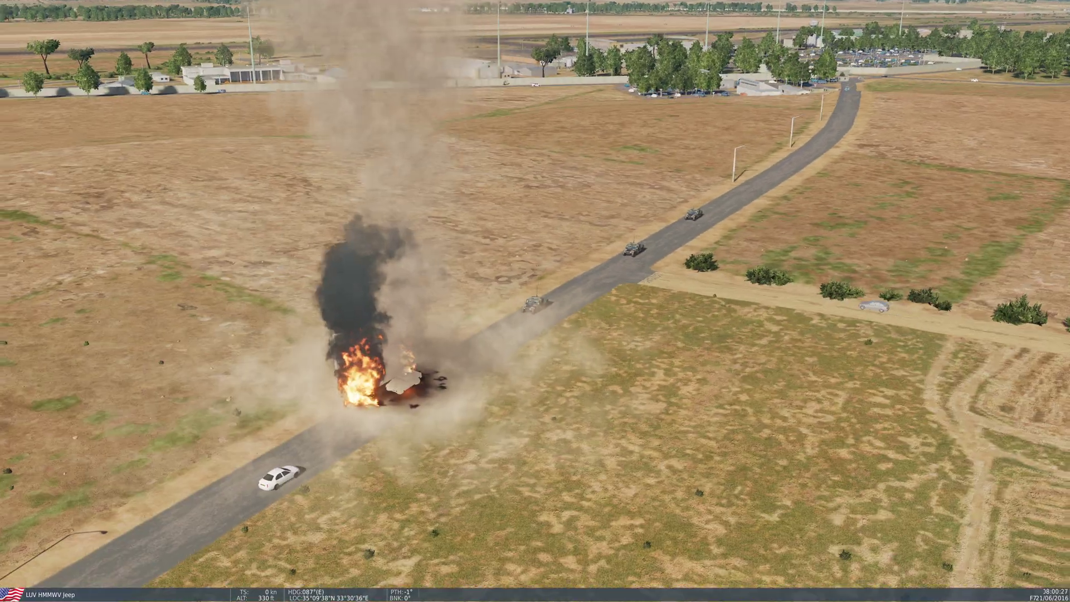
{"action": "key", "text": "Escape"}
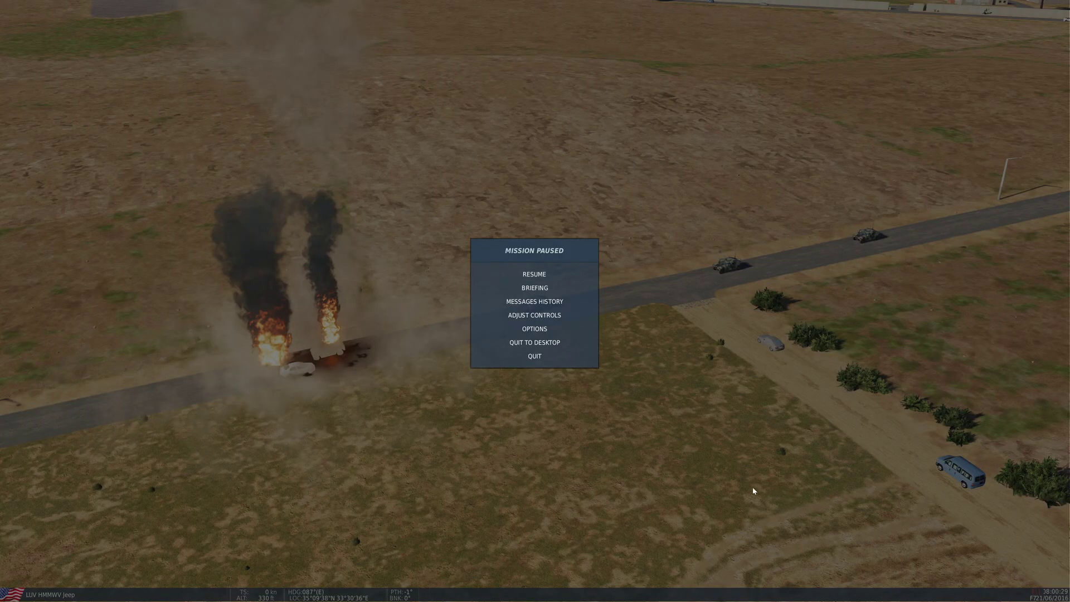
{"action": "left_click", "coordinate": [568, 357]}
{"action": "left_click", "coordinate": [301, 477]}
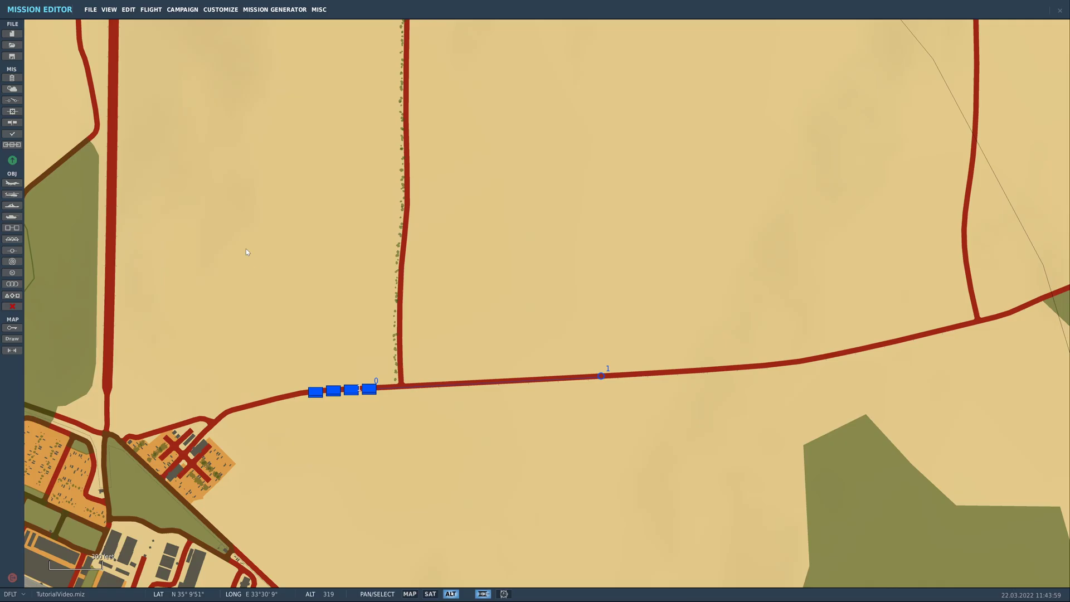
Step: Delete the AI TASK PUSH action from the Ambush trigger
{"action": "left_click", "coordinate": [11, 101]}
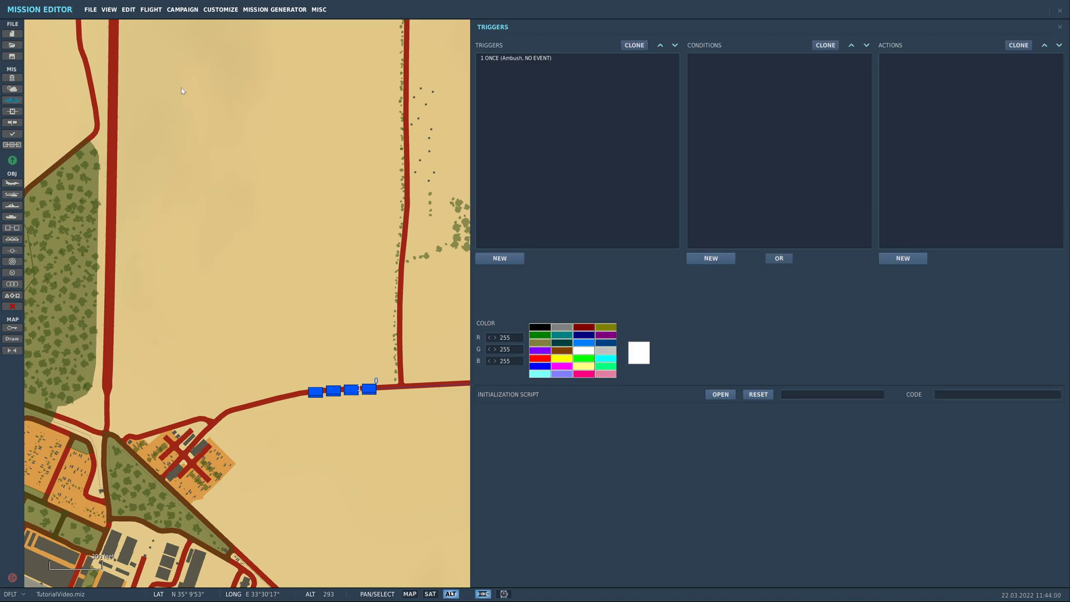
{"action": "left_click", "coordinate": [529, 58]}
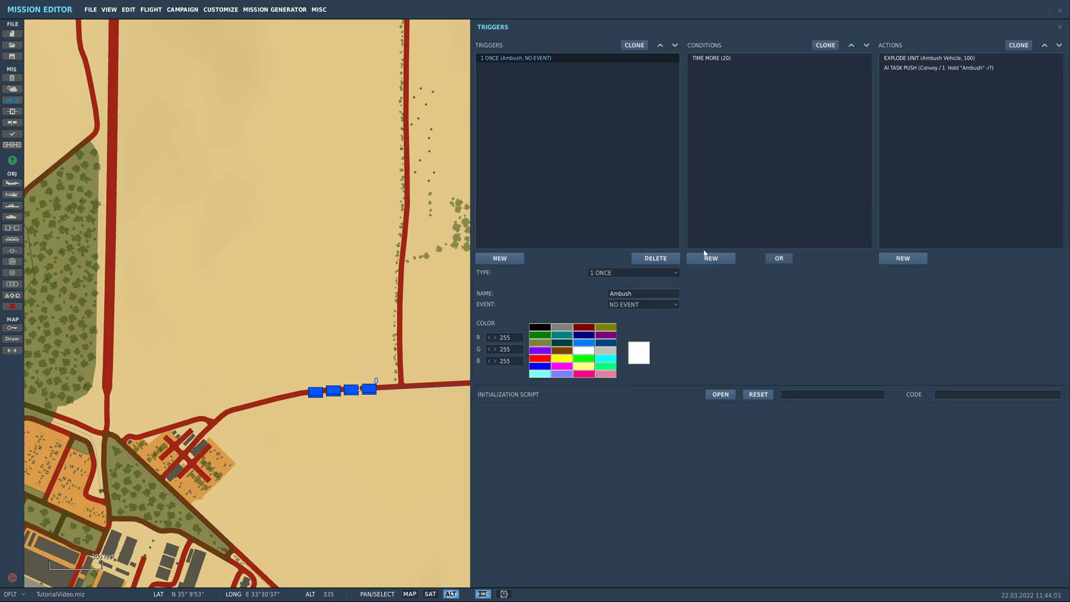
{"action": "left_click", "coordinate": [928, 68]}
{"action": "left_click", "coordinate": [1039, 258]}
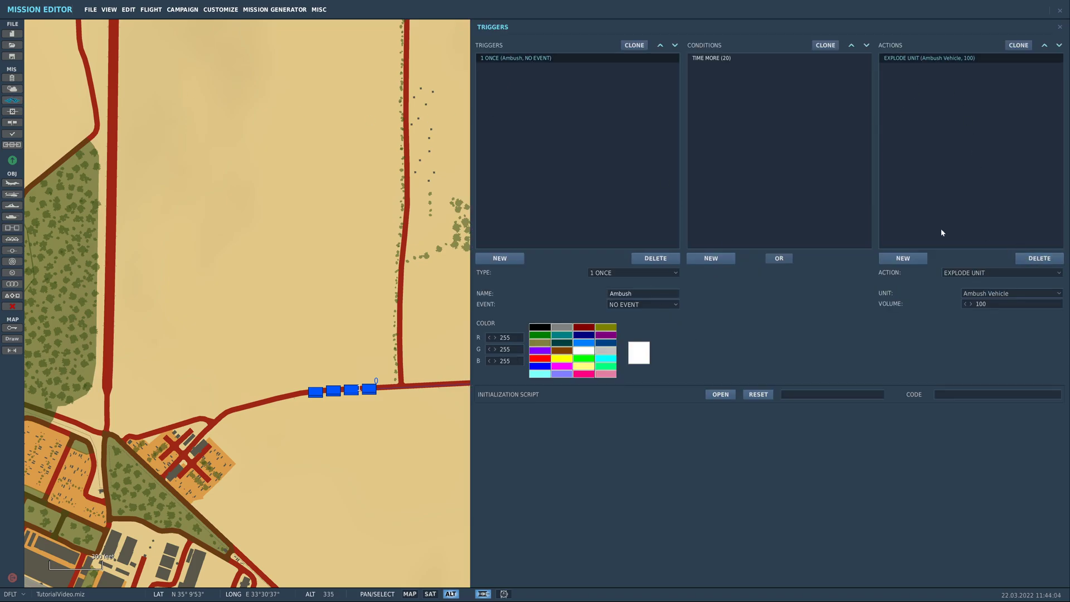
Step: Run the mission again and examine how the convoy behaves after the explosion without the pushed Hold task
{"action": "left_click", "coordinate": [304, 178]}
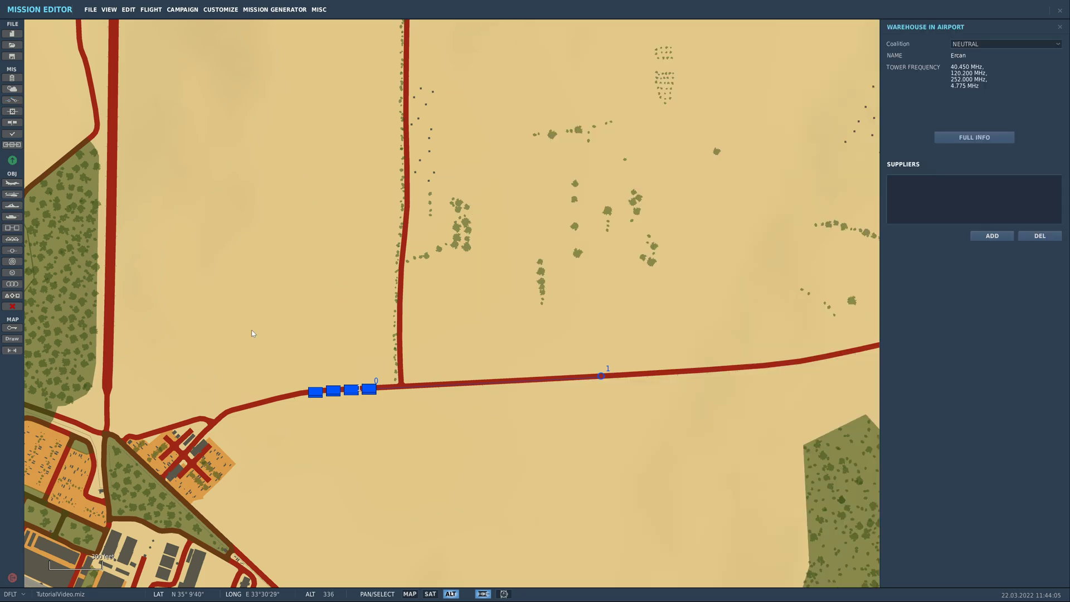
{"action": "left_click", "coordinate": [368, 389]}
{"action": "left_click", "coordinate": [929, 240]}
{"action": "left_click", "coordinate": [990, 310]}
{"action": "left_click", "coordinate": [527, 249]}
{"action": "left_click", "coordinate": [11, 160]}
{"action": "left_click", "coordinate": [487, 331]}
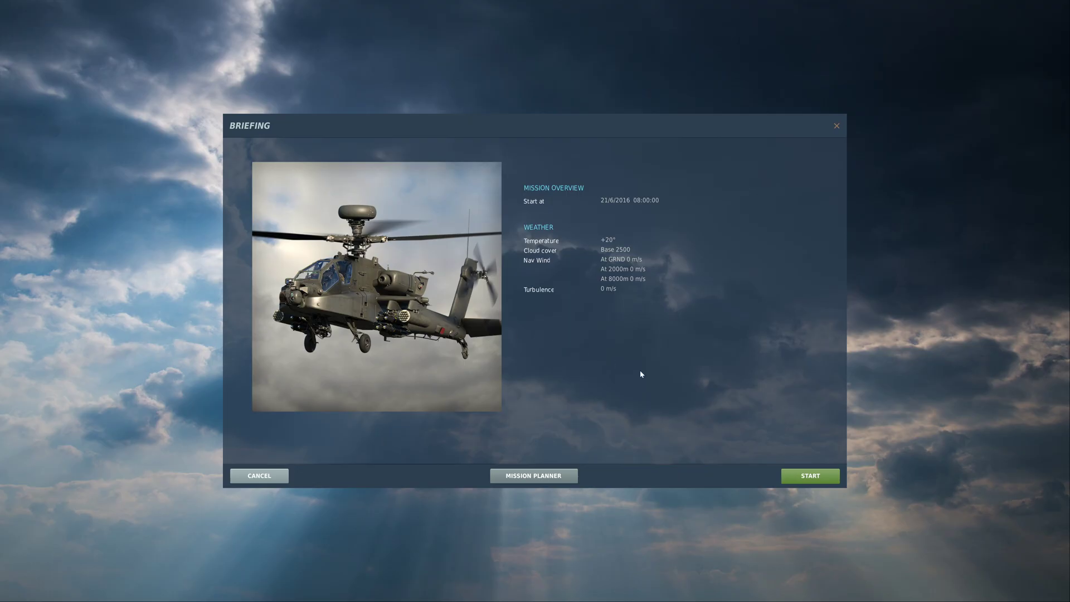
{"action": "left_click", "coordinate": [811, 476]}
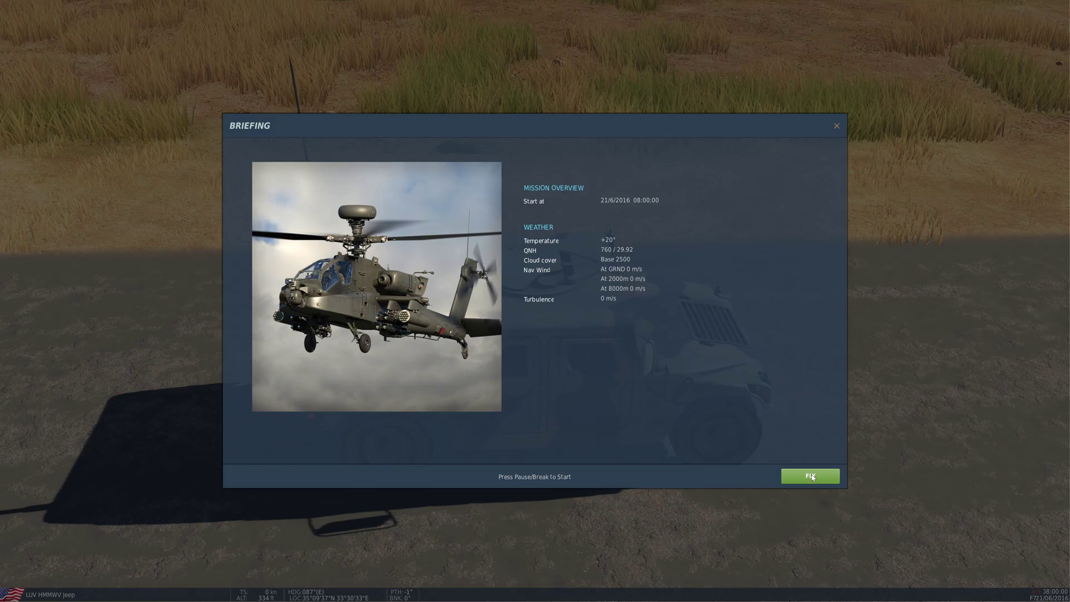
{"action": "left_click", "coordinate": [812, 476]}
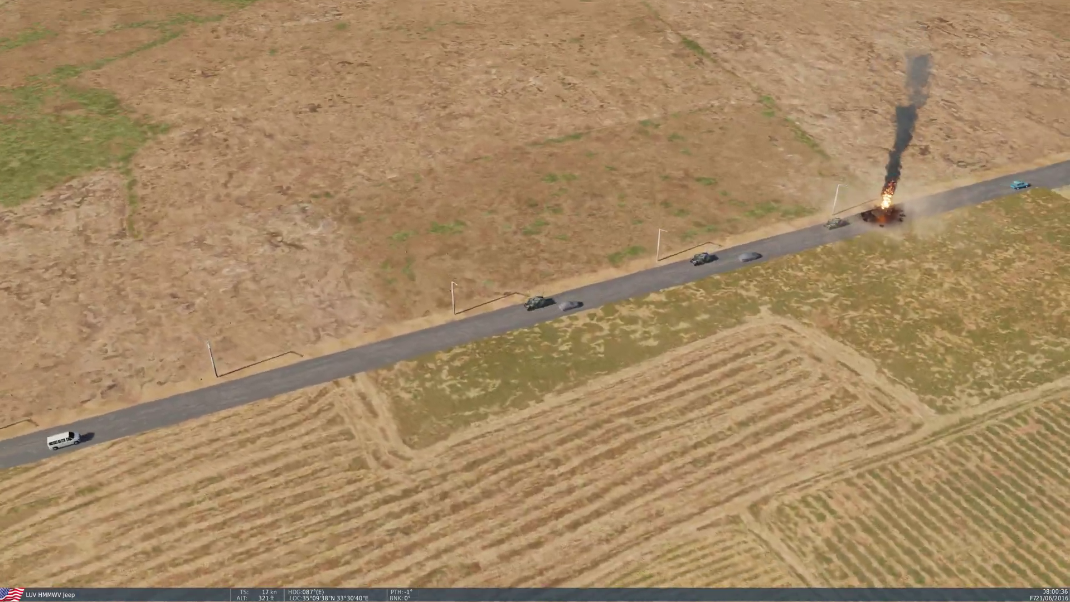
{"action": "scroll", "coordinate": [535, 301], "scroll_direction": "up", "scroll_amount": 3}
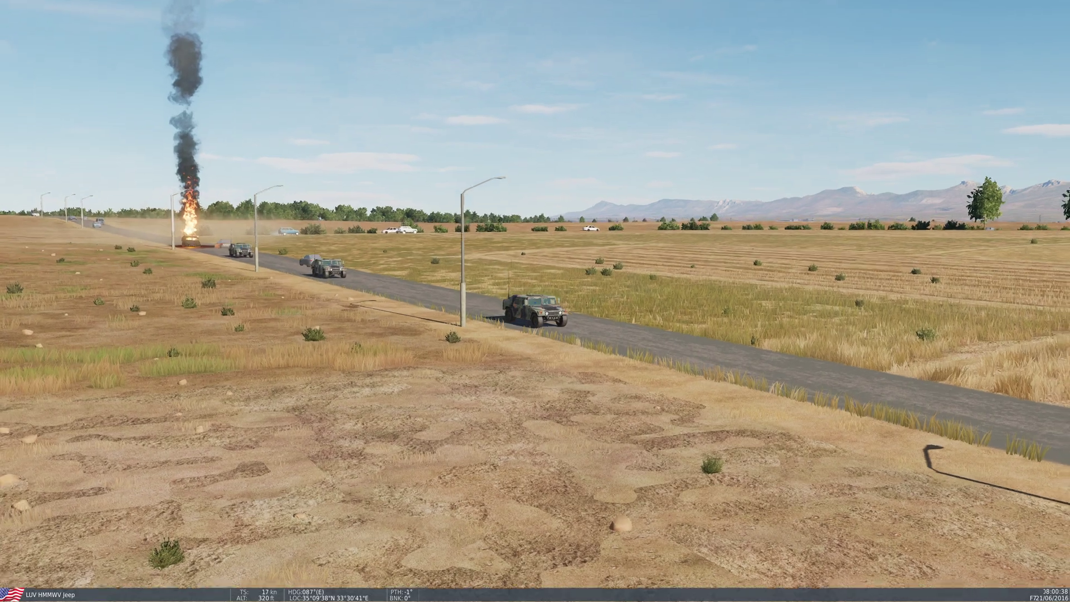